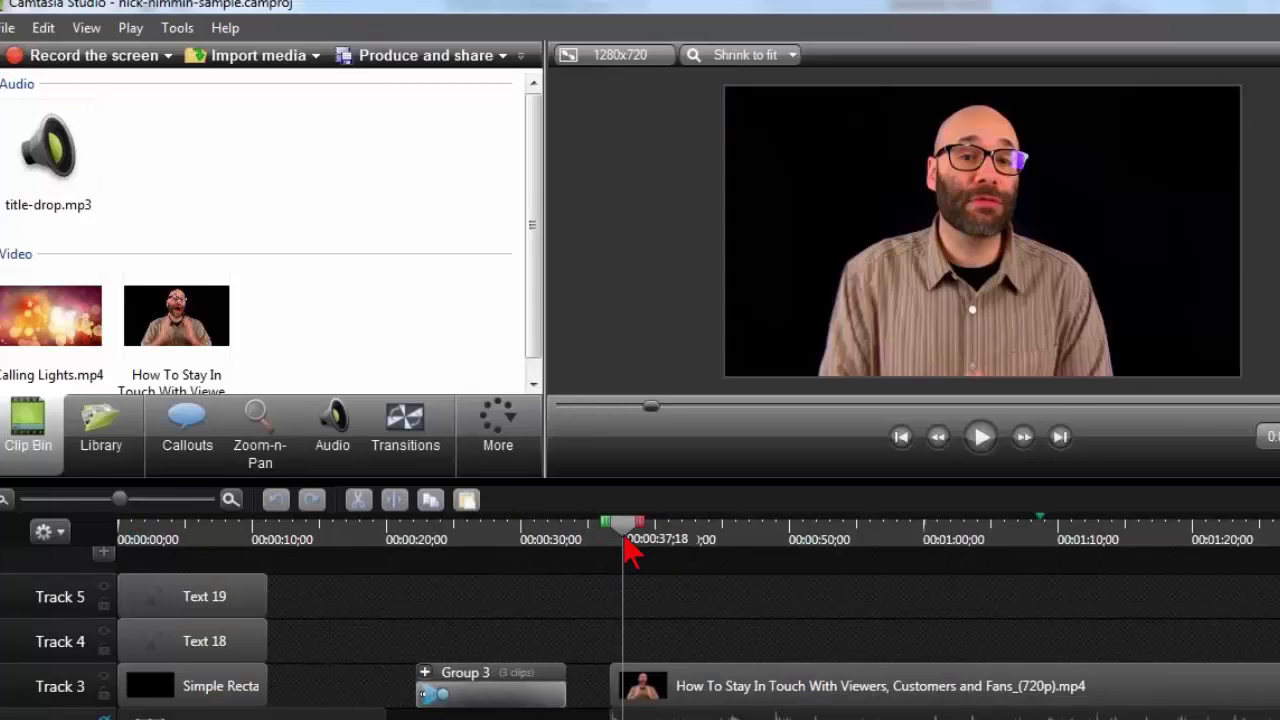
- Scrub through the sample video from about 0:36 and play it up to the Call to Action title near 1:10
drag(629, 536, 616, 536)
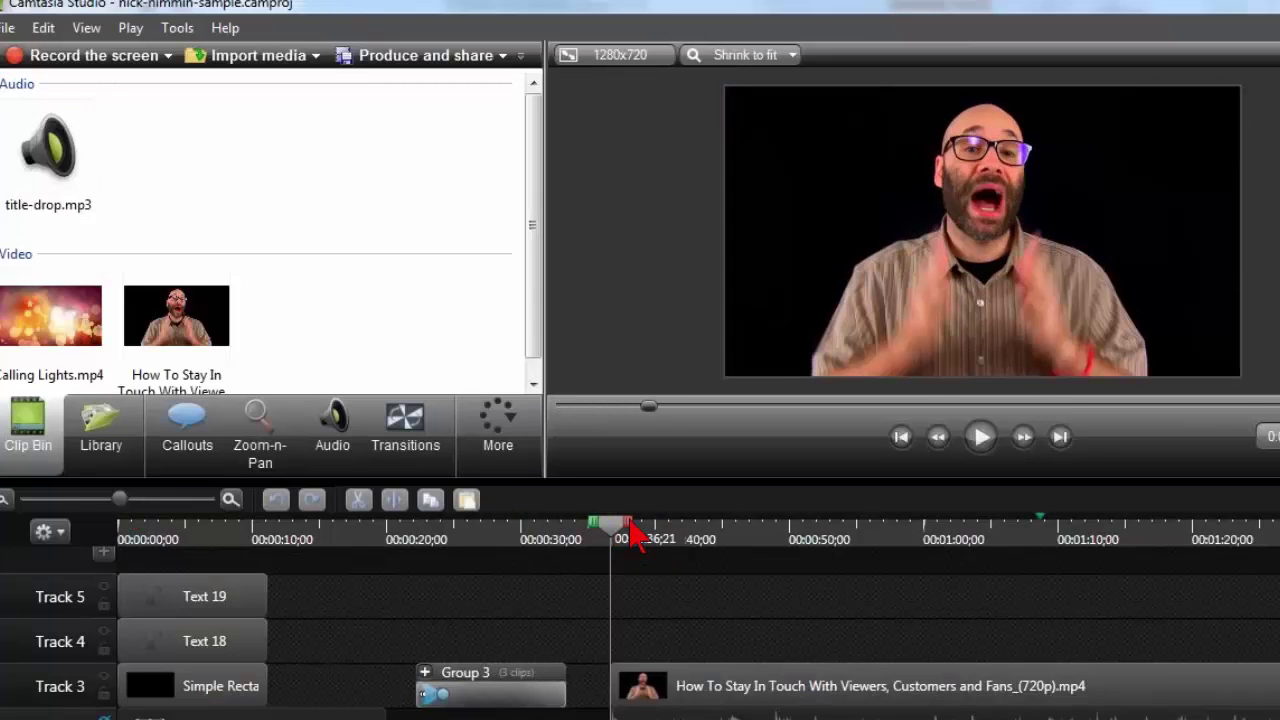
click(719, 531)
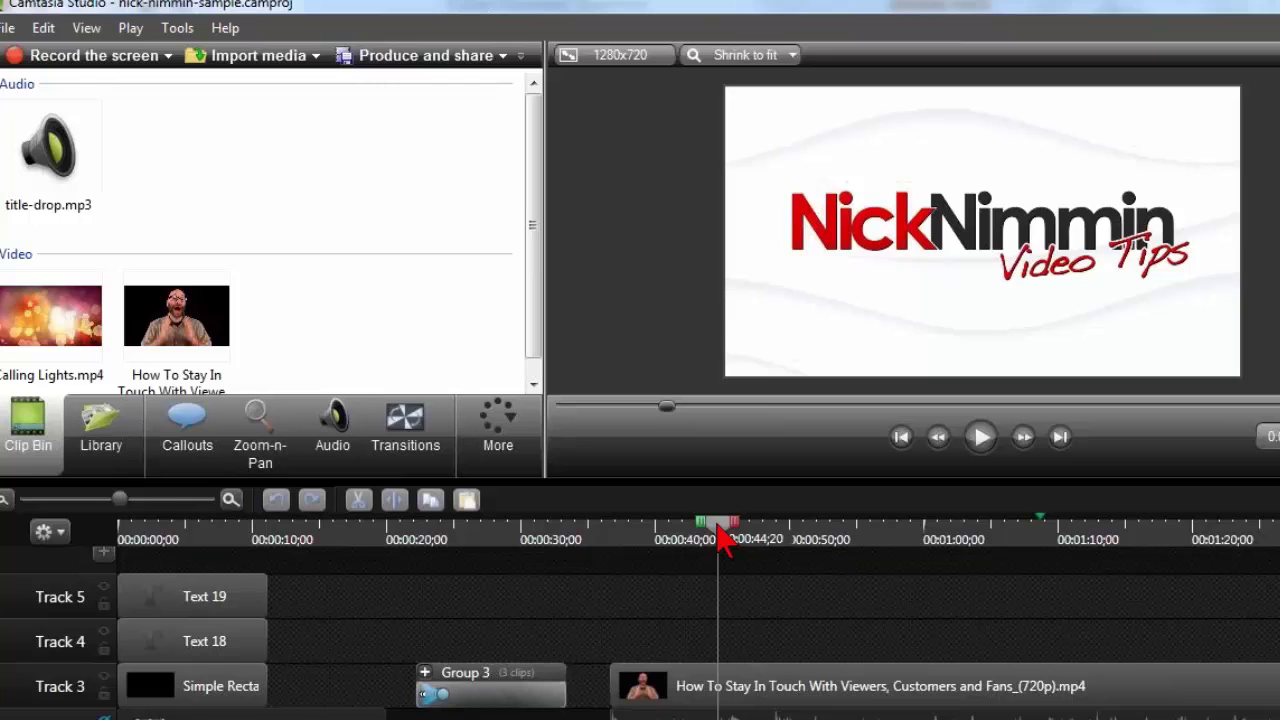
drag(718, 530, 970, 527)
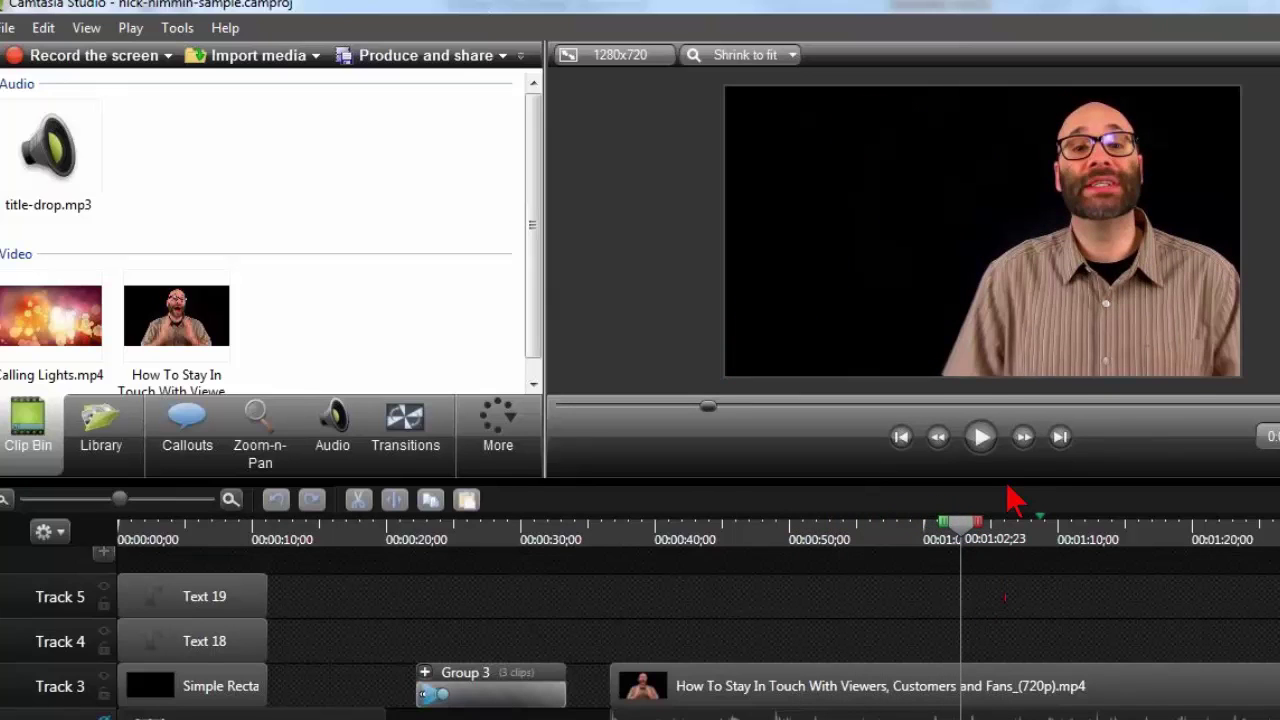
click(982, 437)
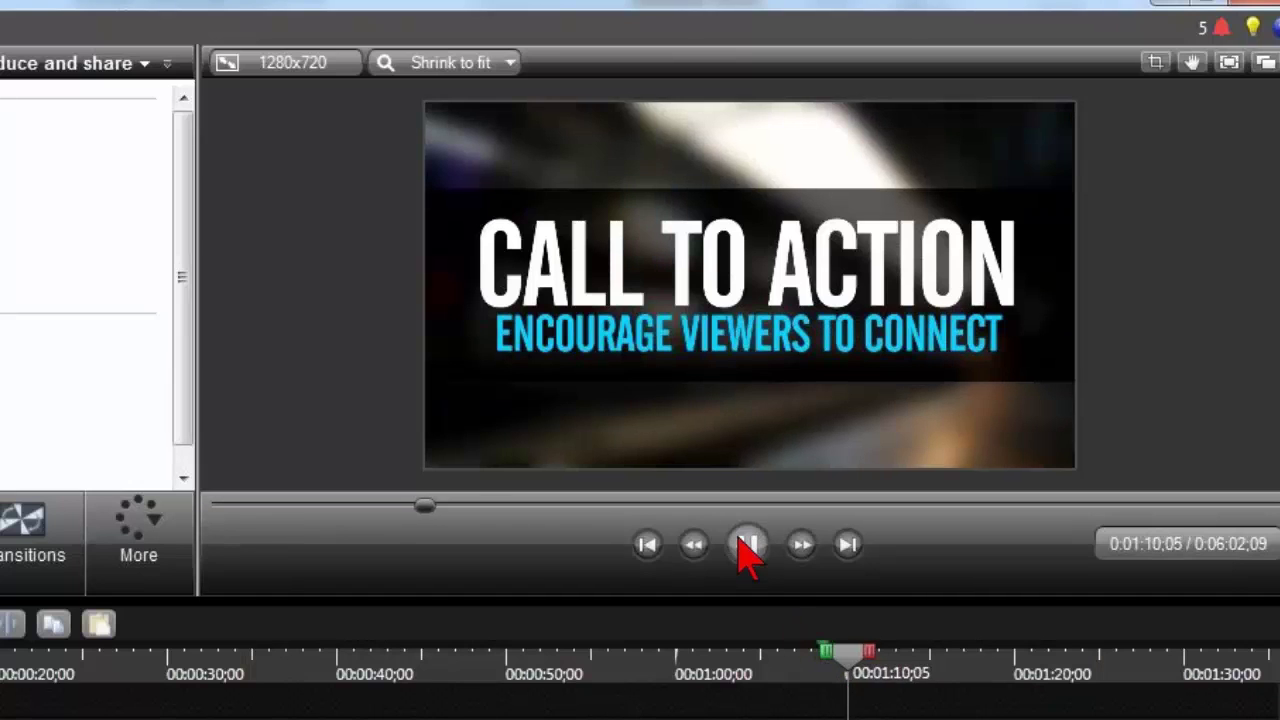
click(748, 546)
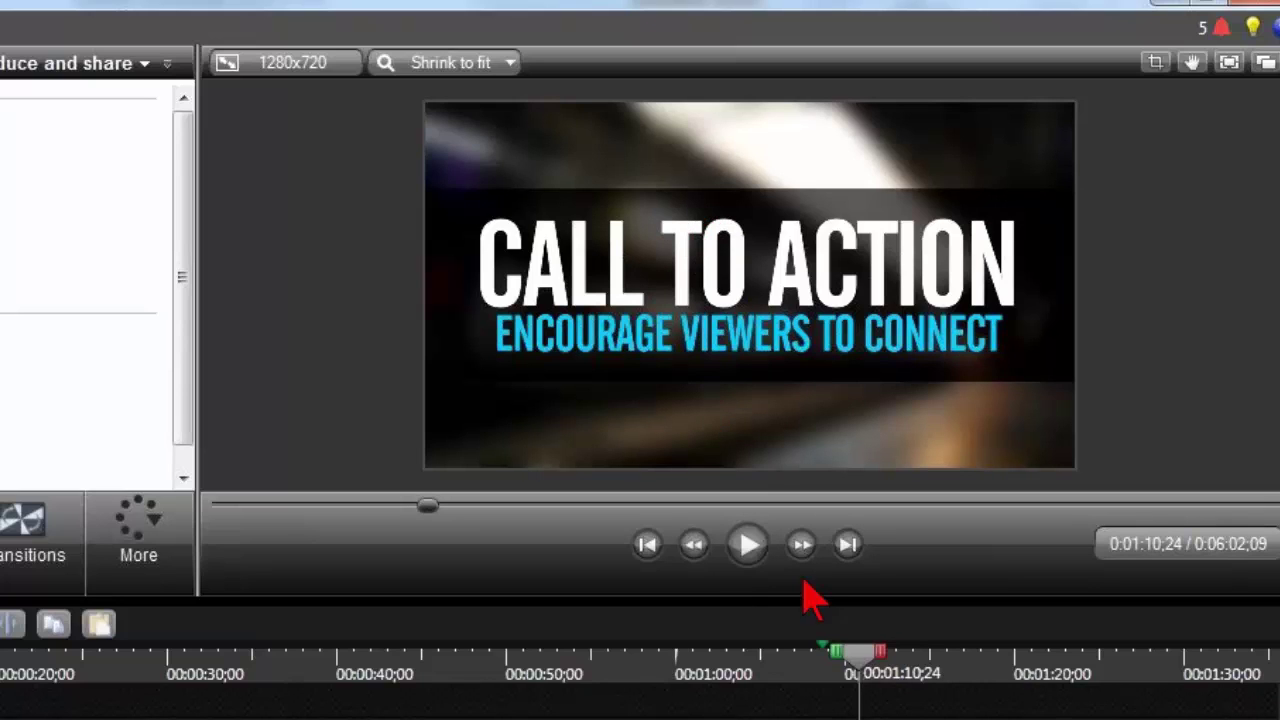
- Replay the Call to Action title's entrance, starting from about 1:08
click(343, 668)
drag(348, 670, 826, 667)
click(748, 545)
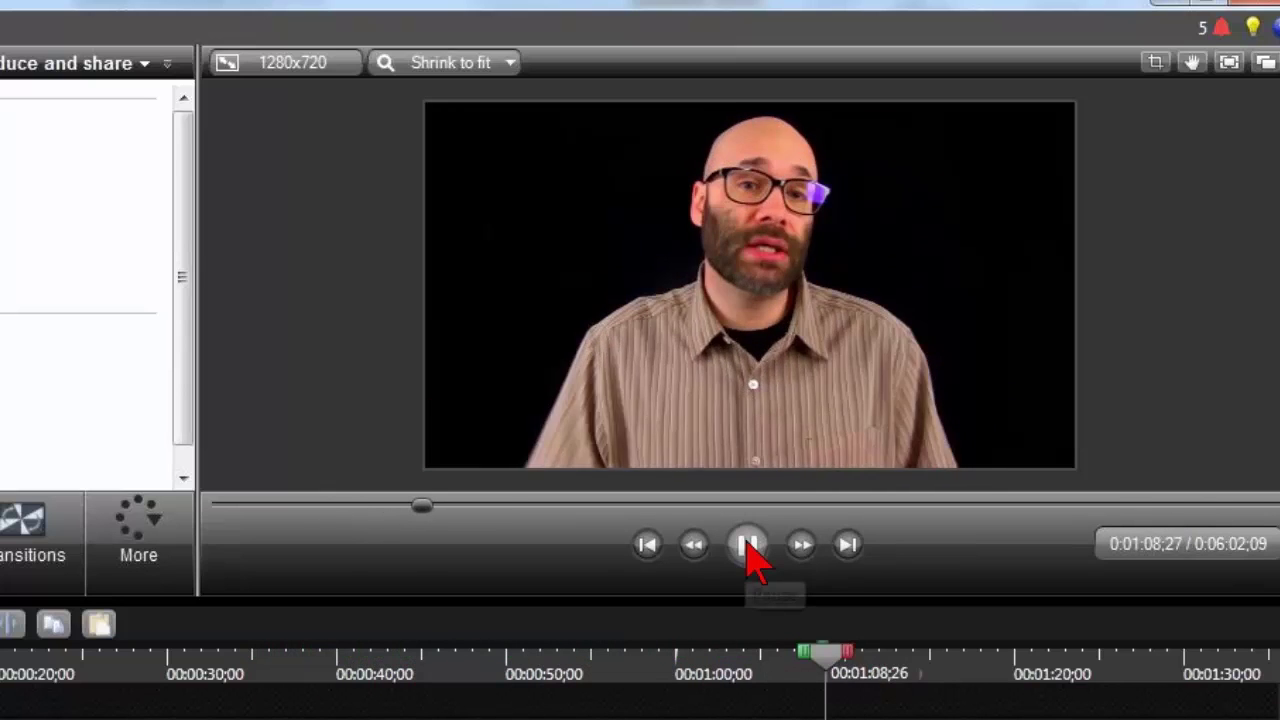
click(748, 545)
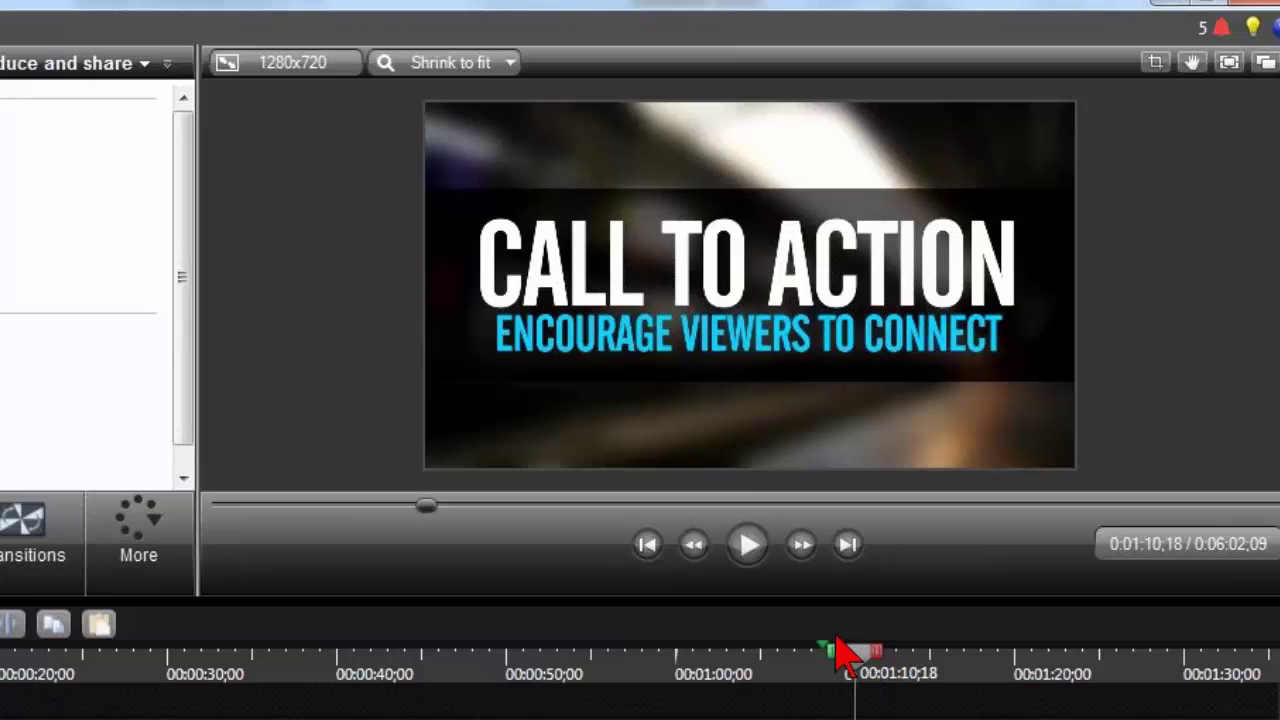
- Examine the Email Contact title and its blurred moving background between about 1:43 and 1:47
drag(857, 663, 1195, 676)
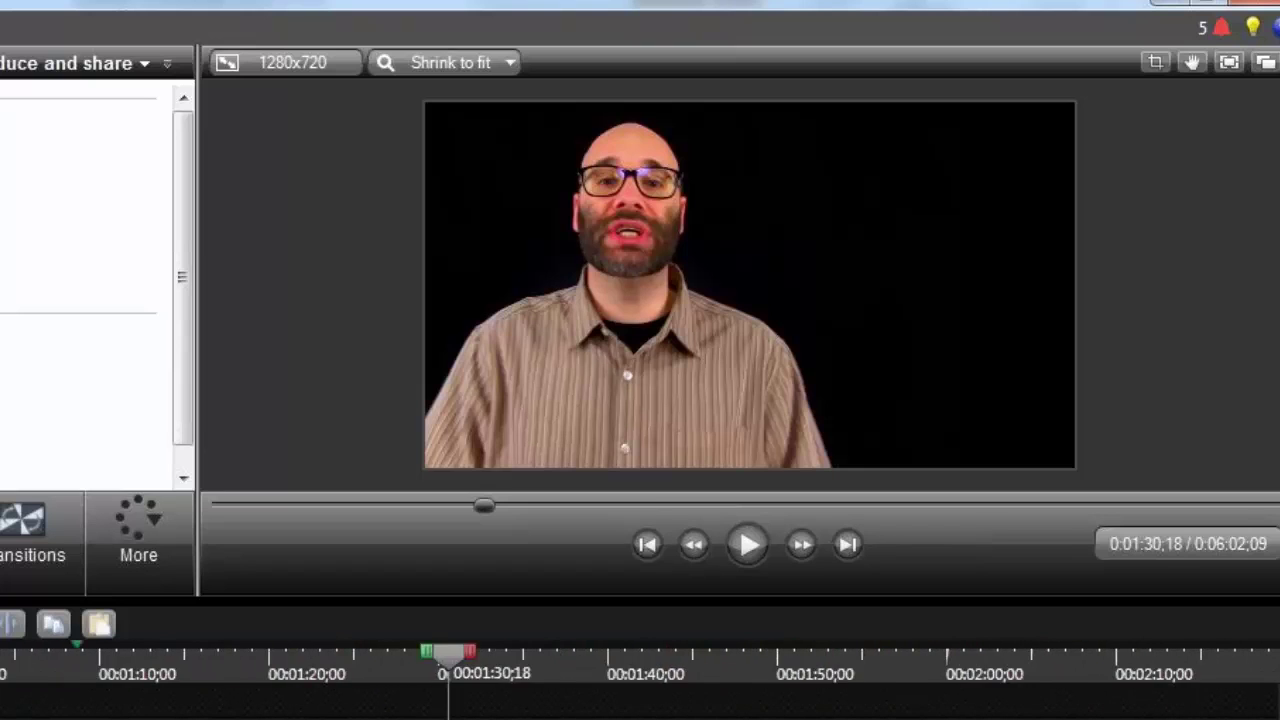
drag(336, 680, 620, 700)
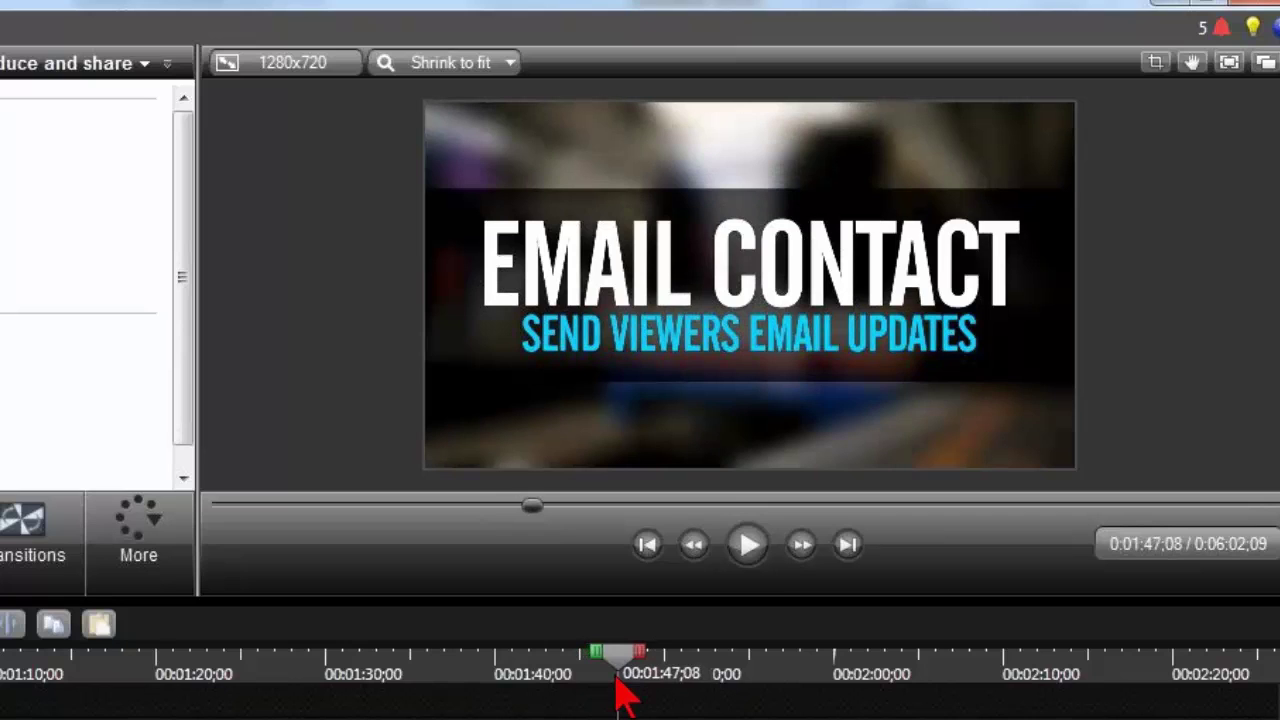
scroll(606, 680, up, 3)
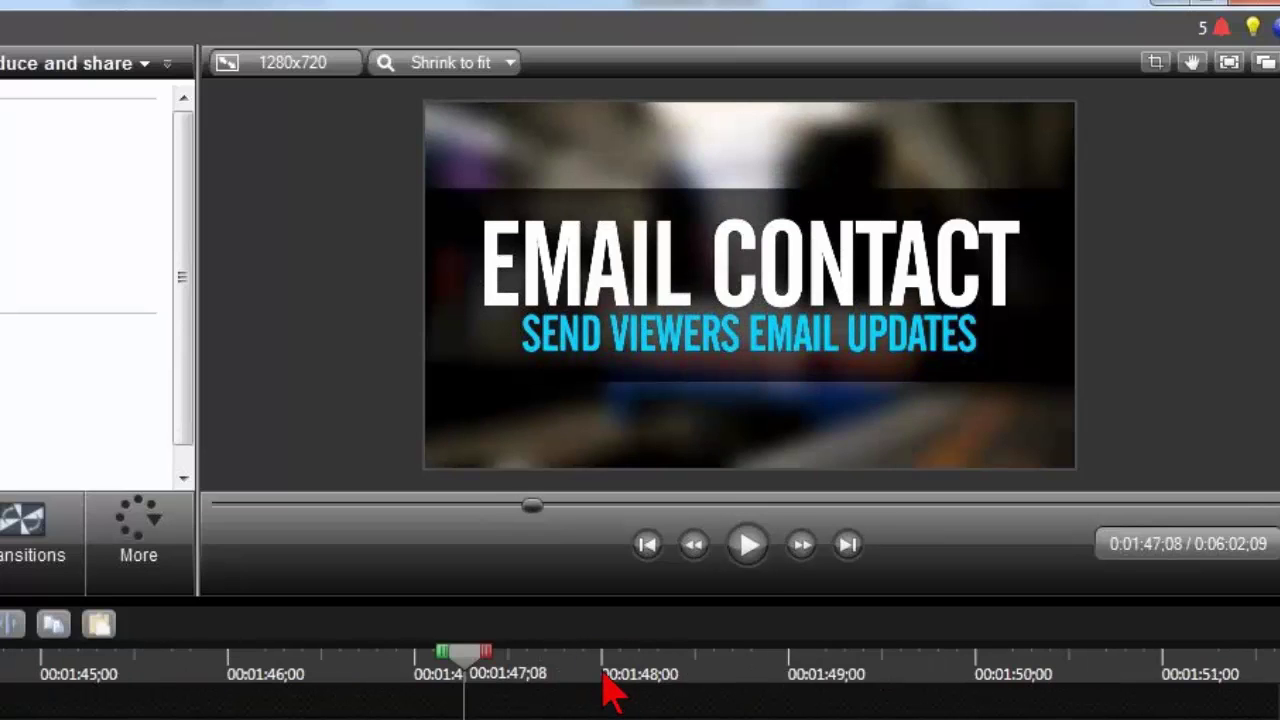
drag(464, 670, 0, 635)
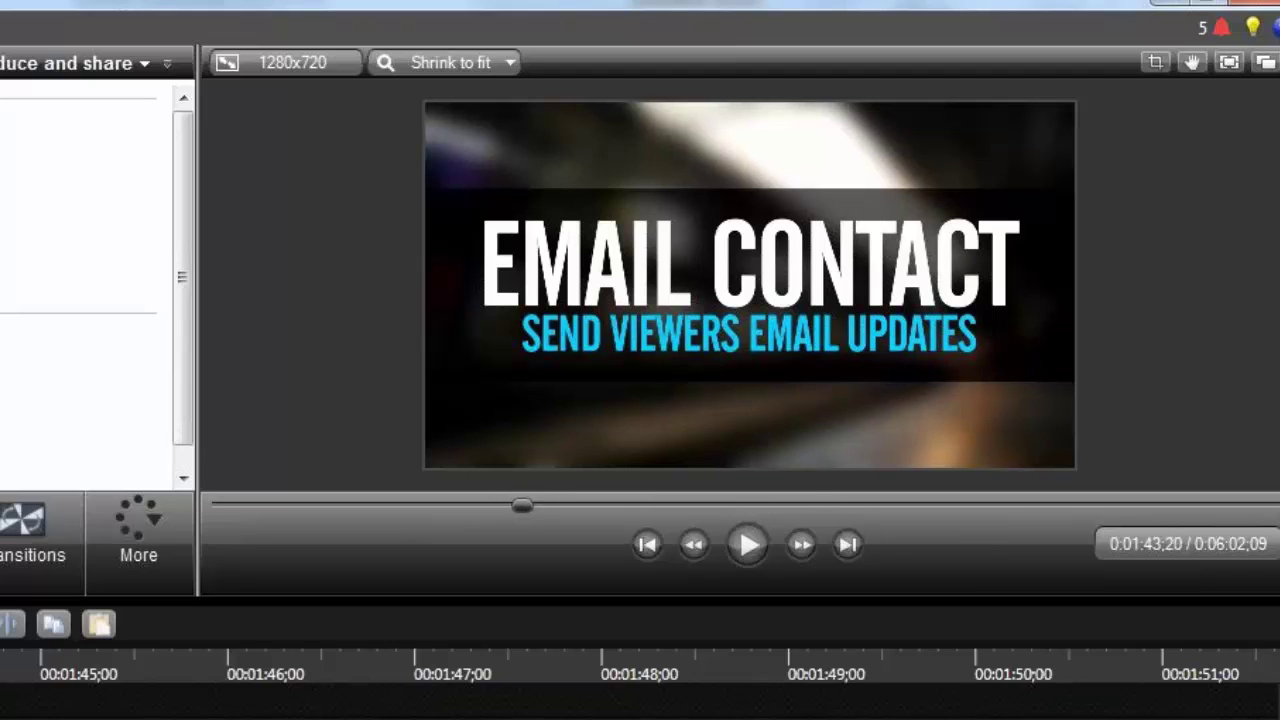
drag(0, 635, 394, 665)
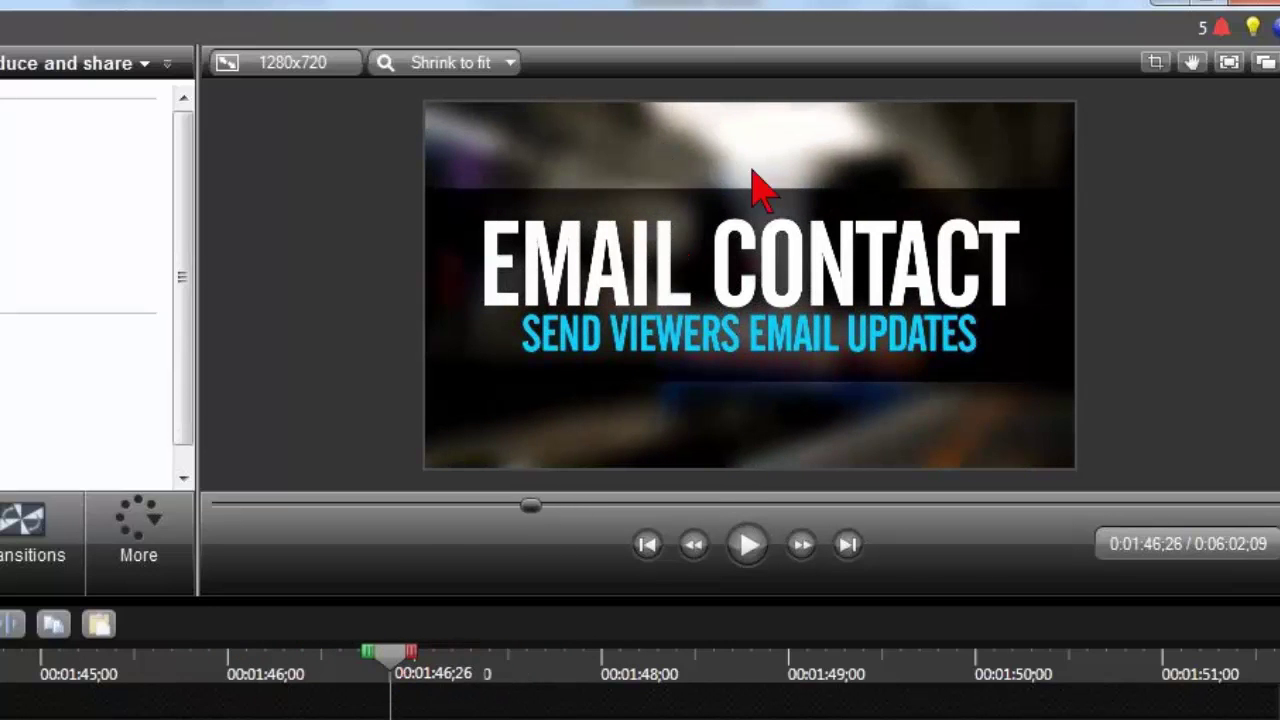
click(40, 680)
- Return to the title clips around Group 3, at about 21 seconds on the timeline
scroll(40, 700, down, 5)
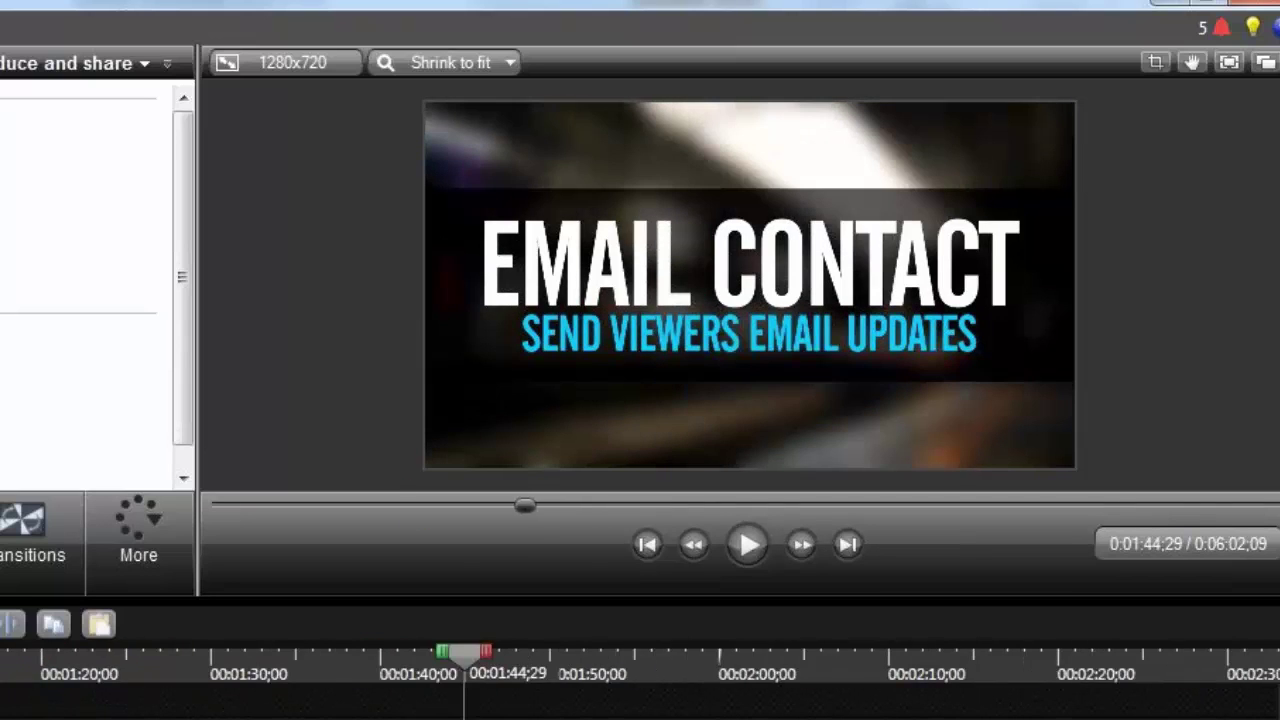
scroll(640, 675, down, 3)
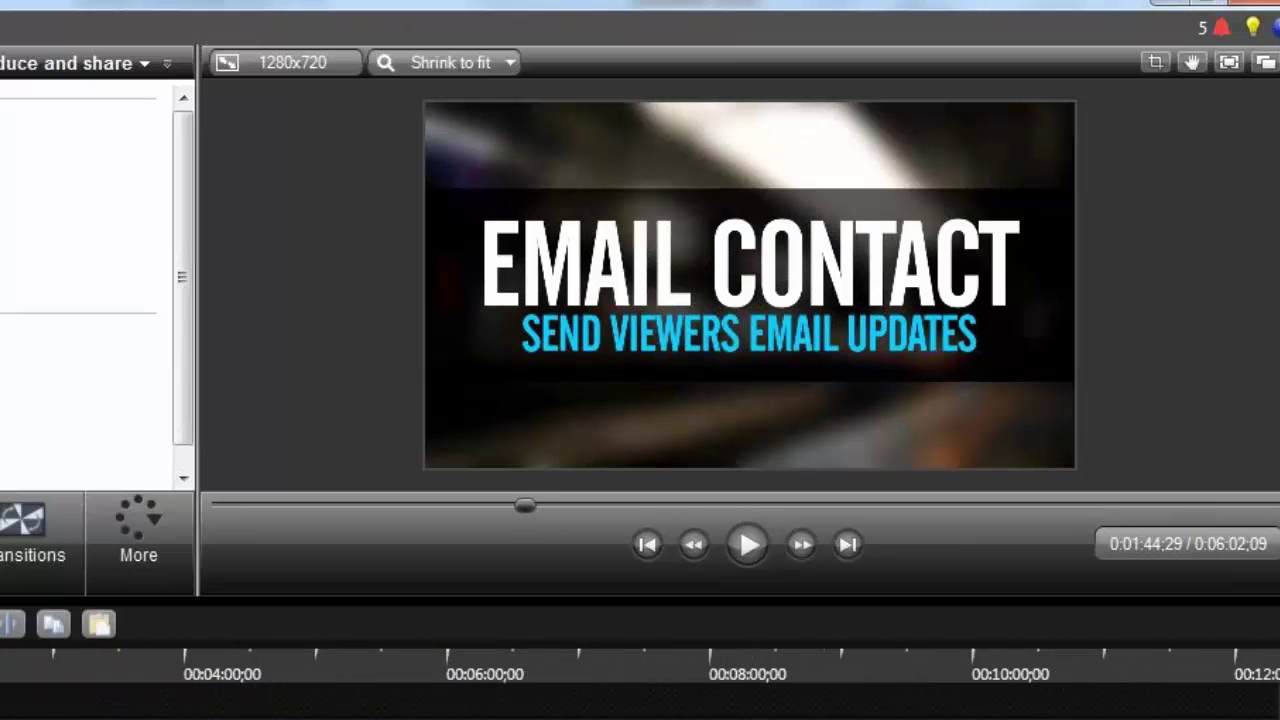
click(283, 506)
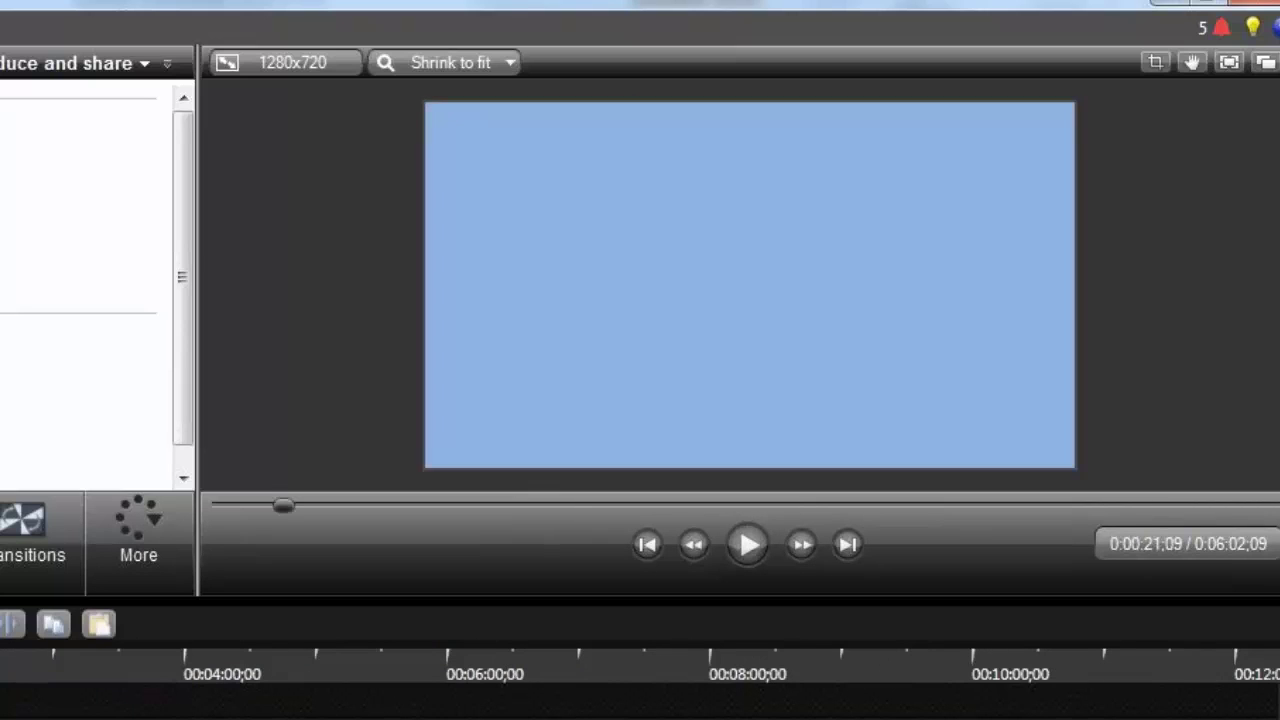
scroll(640, 675, up, 5)
scroll(640, 675, up, 2)
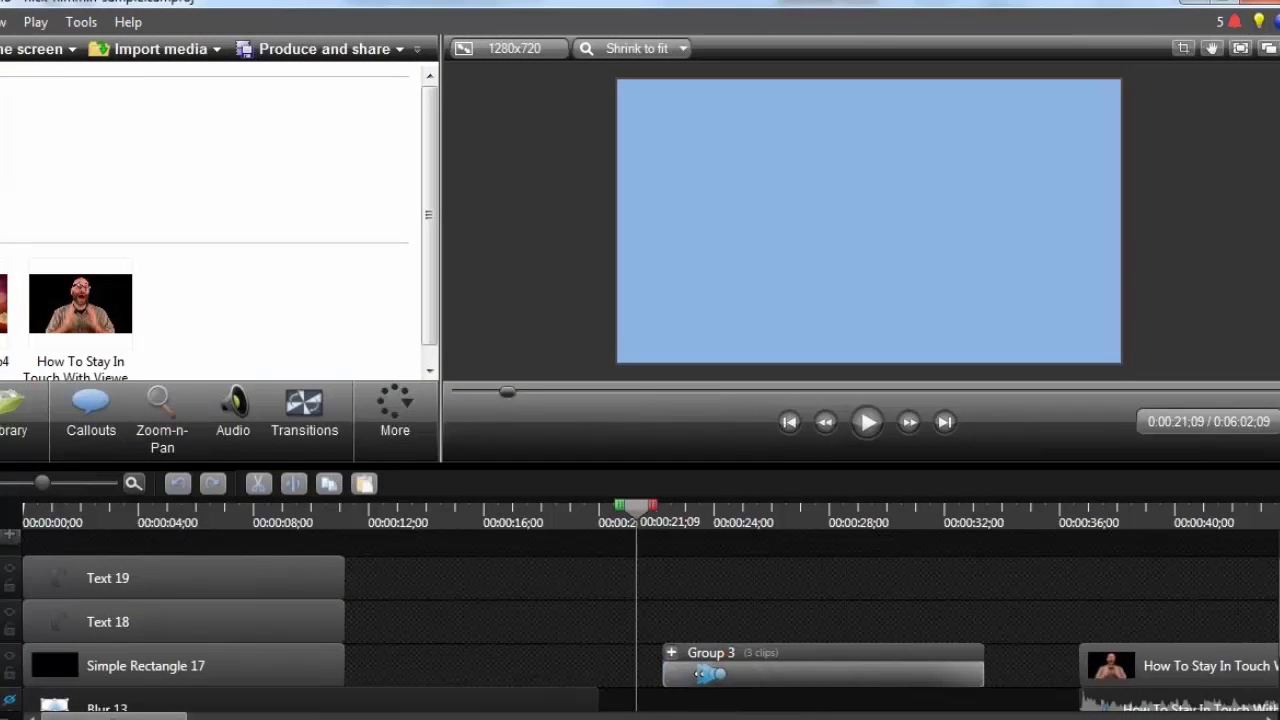
click(671, 653)
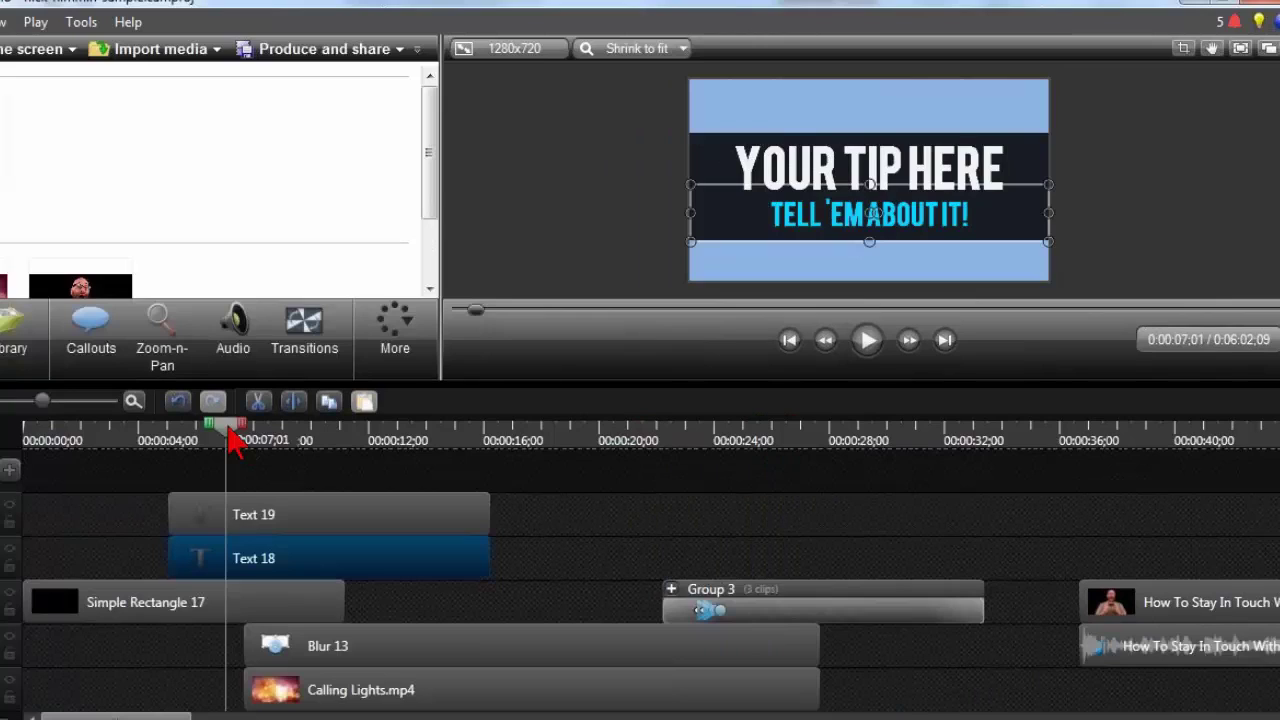
- Lower the opacity of Simple Rectangle 17 to 79% in its visual properties
drag(229, 426, 37, 428)
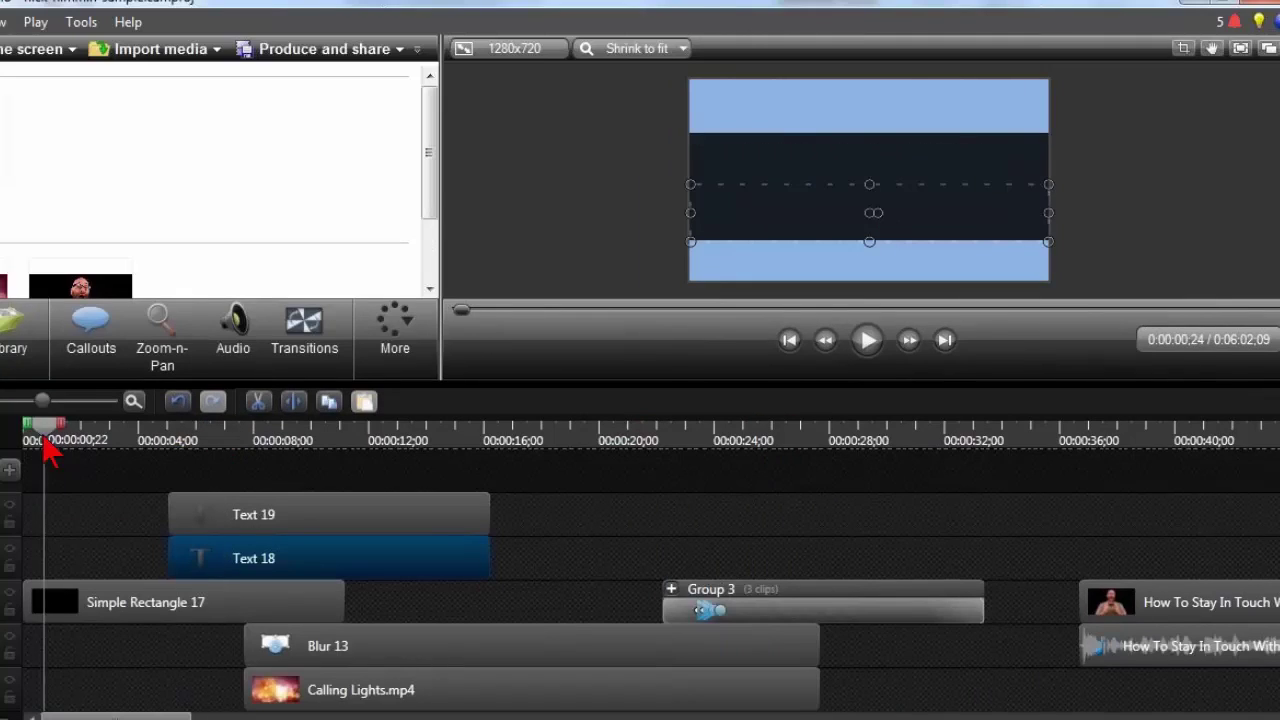
click(96, 610)
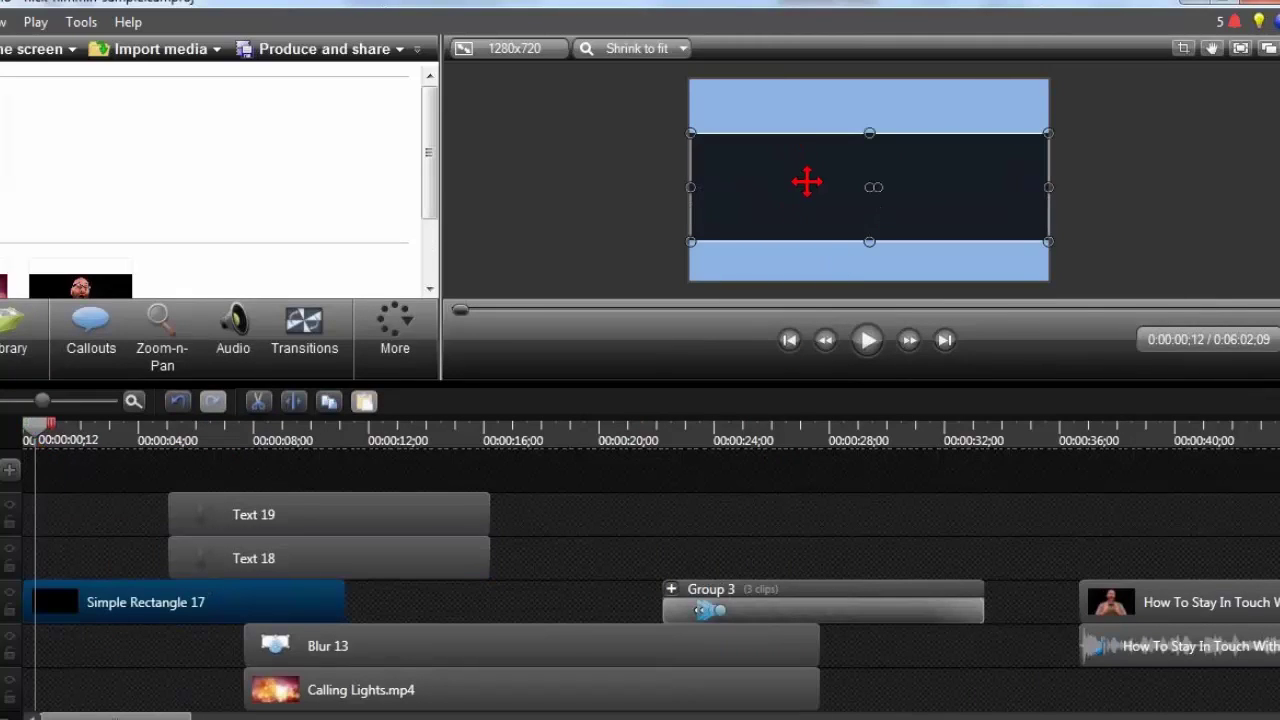
click(408, 345)
click(420, 393)
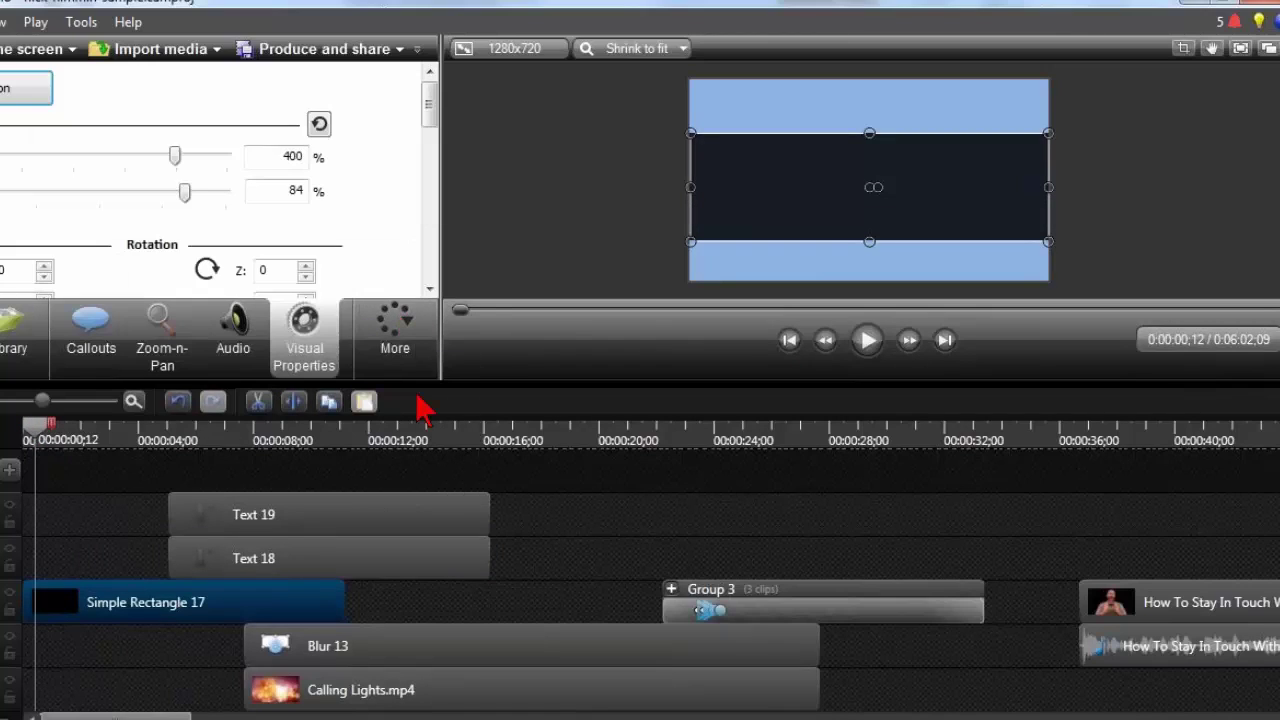
drag(185, 192, 172, 203)
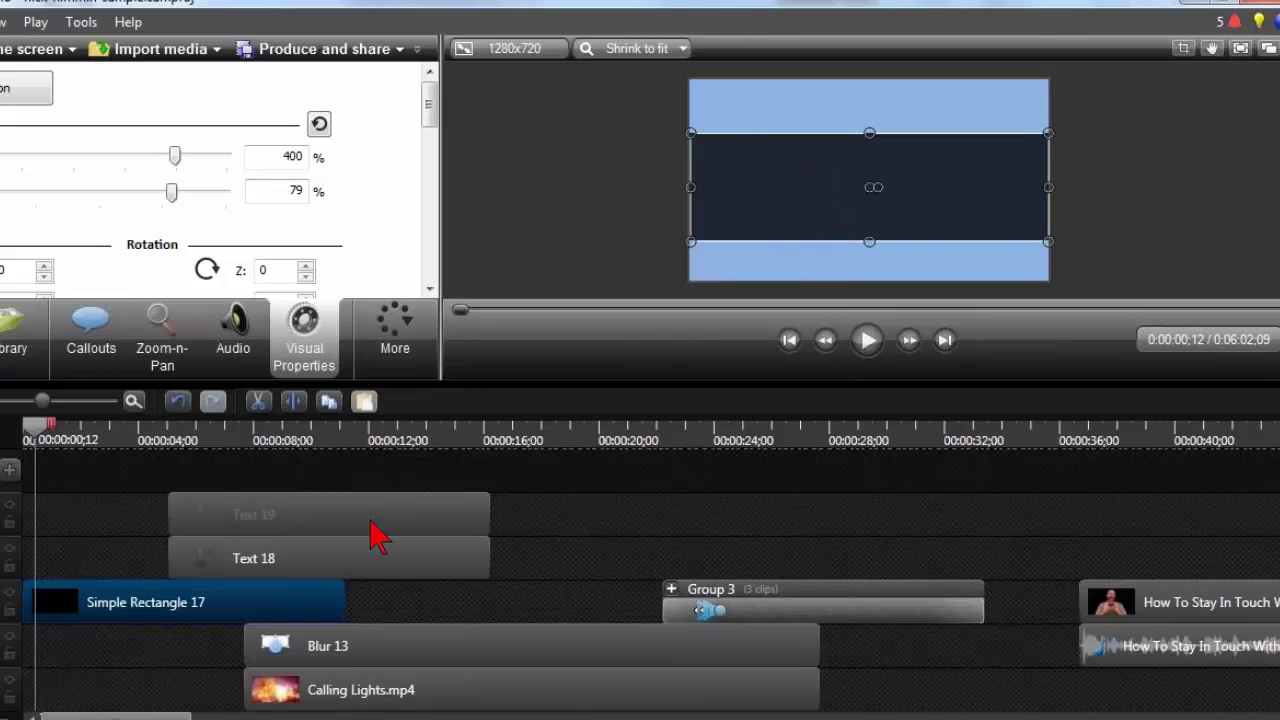
- Move Text 19 and Text 18 earlier over the rectangle so both start at 0:00:01;24
drag(295, 519, 197, 519)
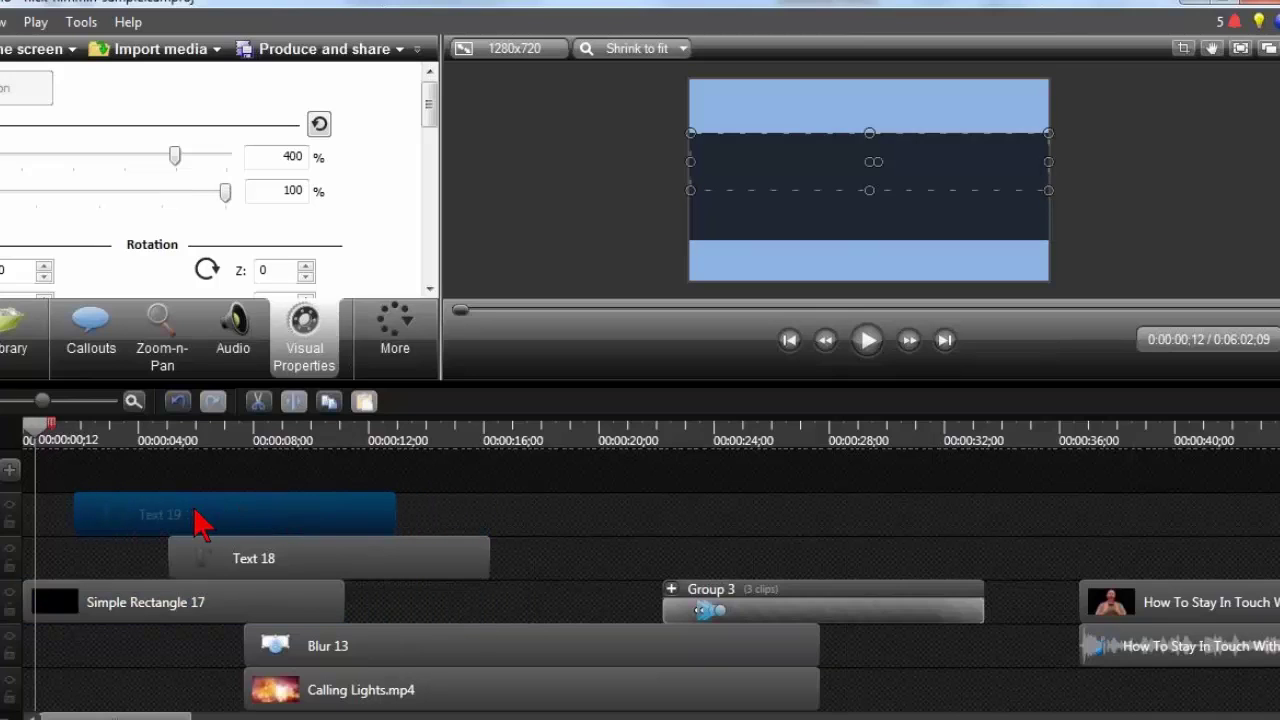
drag(45, 440, 122, 463)
drag(274, 563, 172, 566)
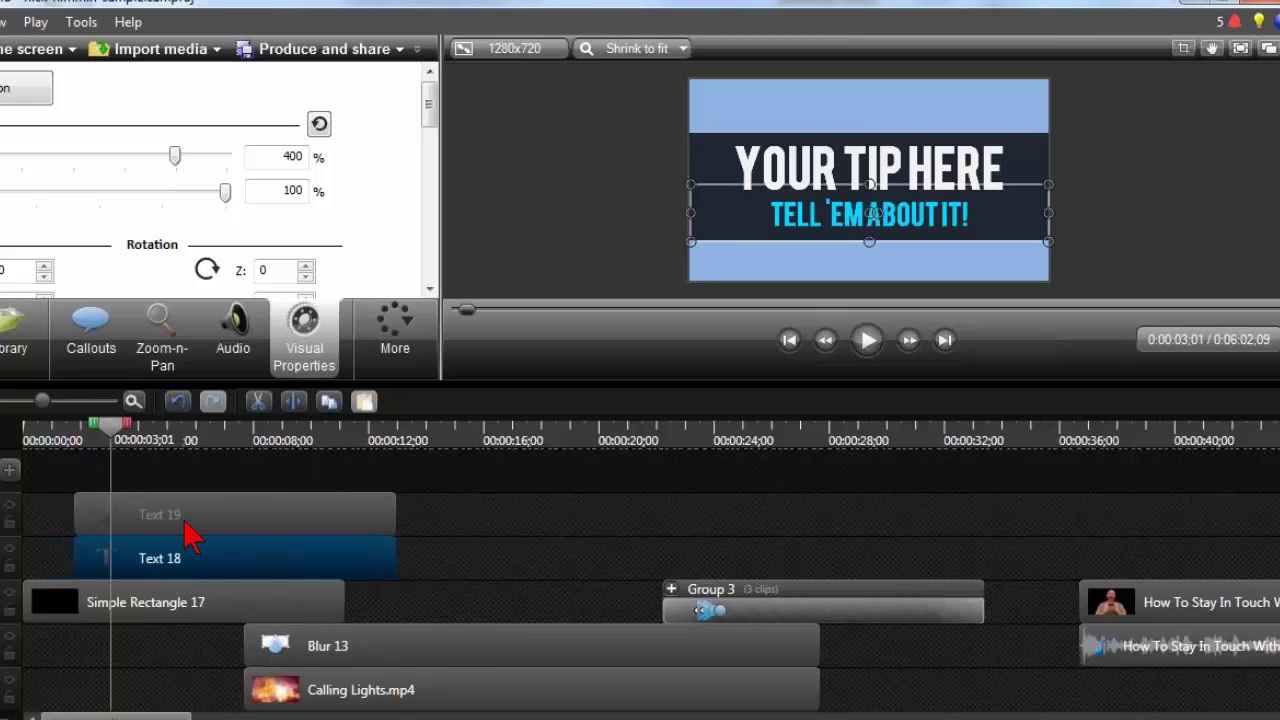
- Examine the callout text settings of the Text 19 heading and the Text 18 subheading
click(188, 528)
drag(427, 150, 431, 173)
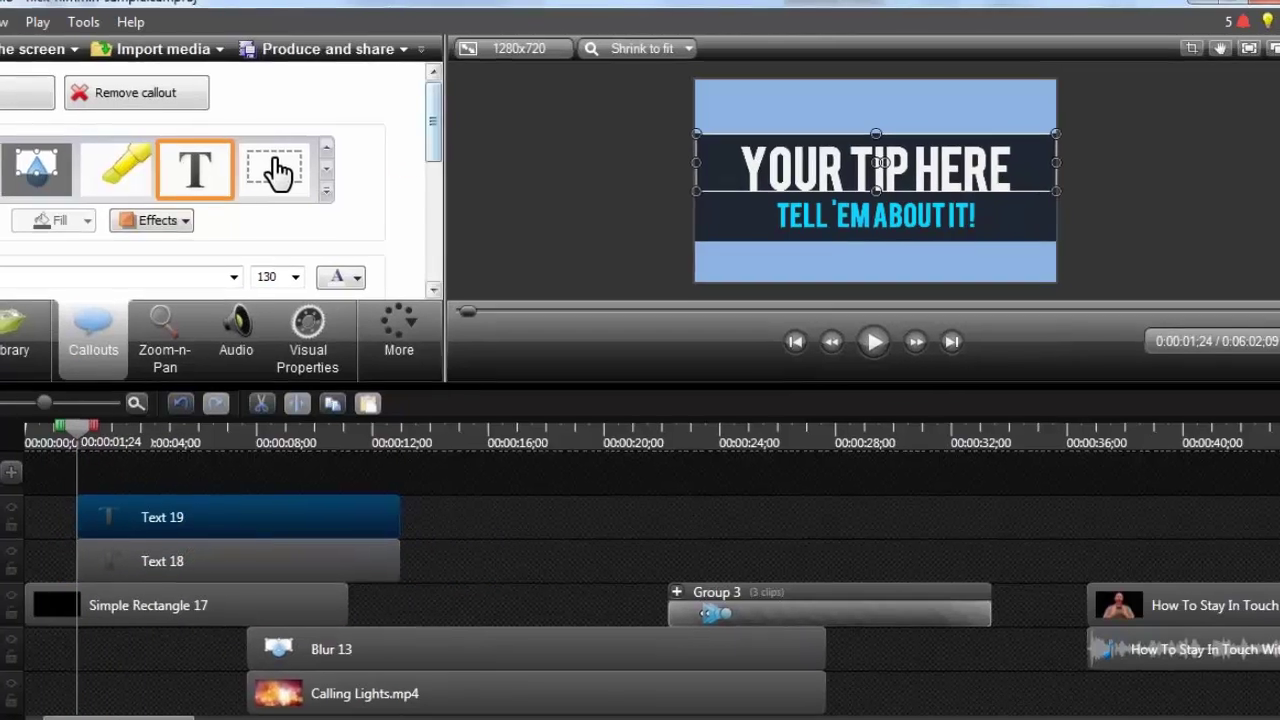
drag(818, 265, 819, 285)
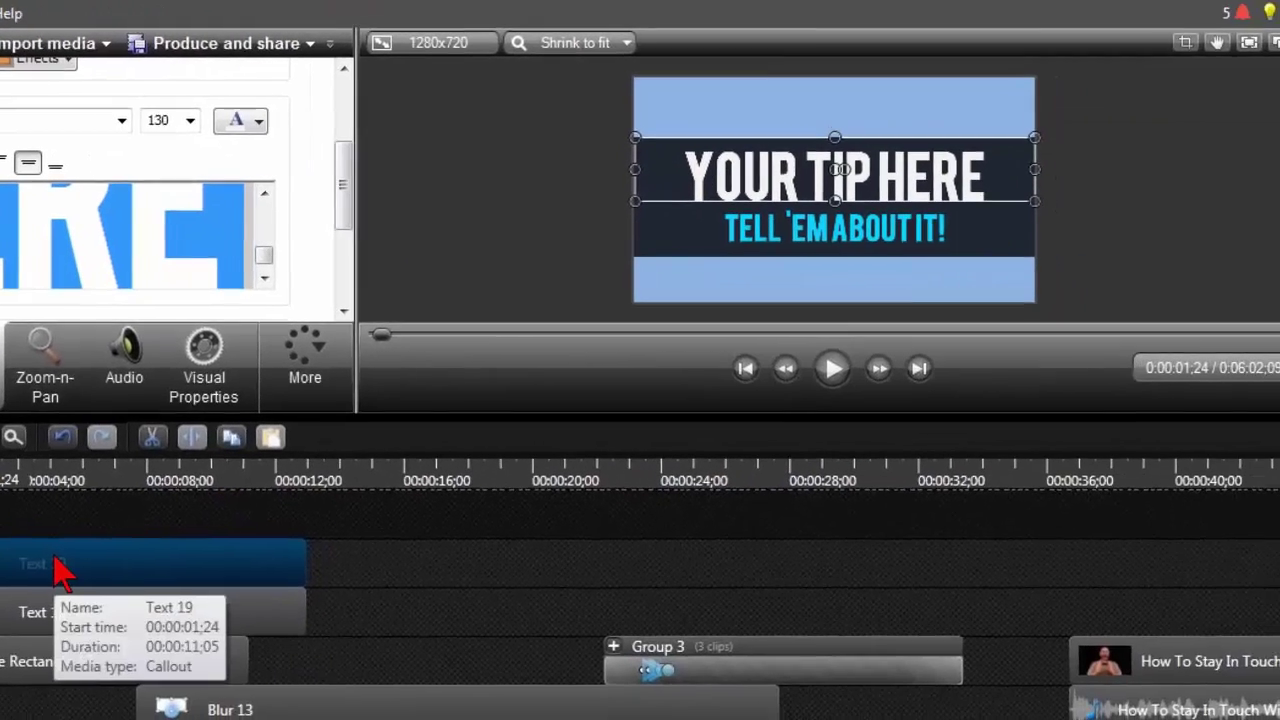
click(45, 611)
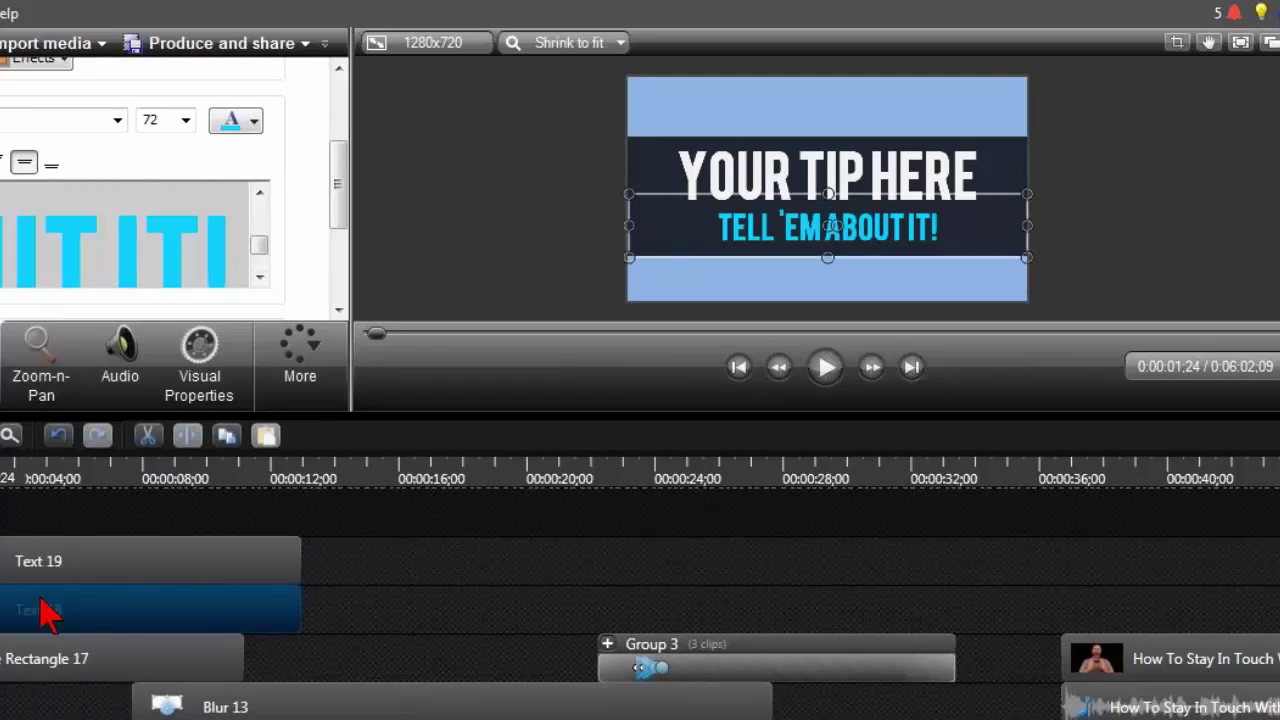
click(45, 563)
- Review the title layers at 0:00:04;21 and move Blur 13 and Calling Lights.mp4 together about 6 seconds earlier beneath them
click(28, 488)
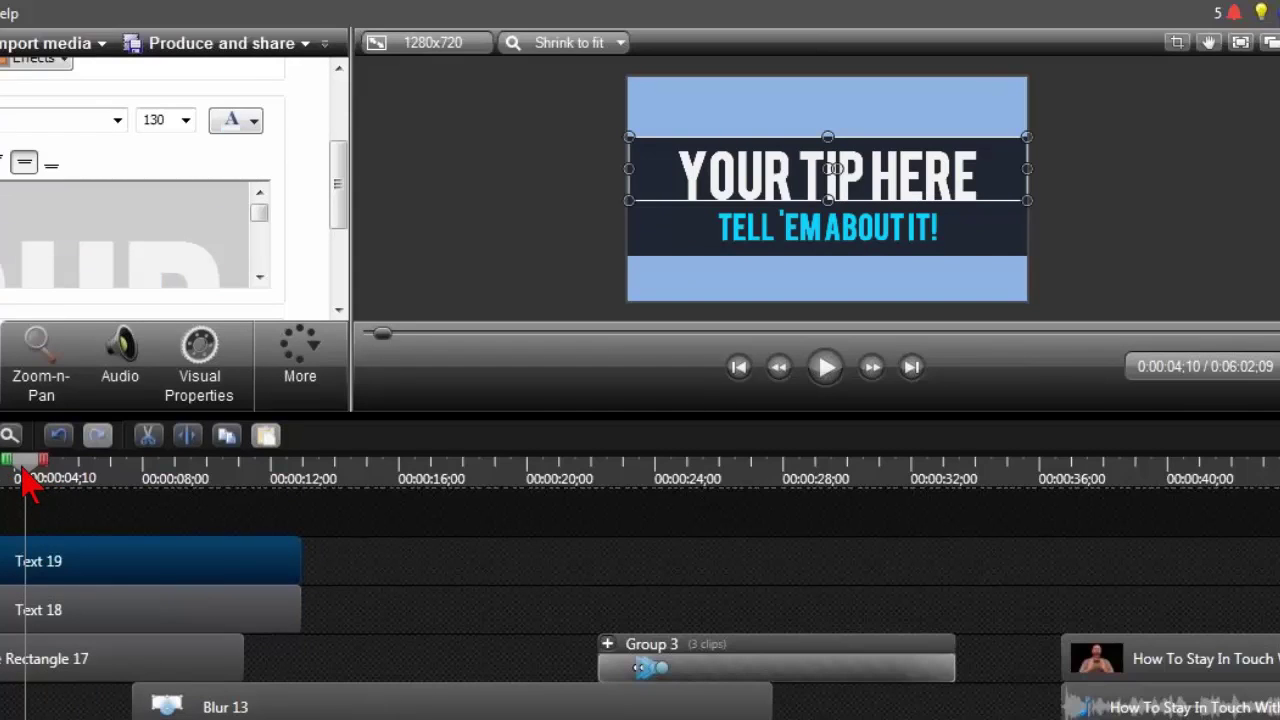
drag(28, 485, 40, 490)
drag(42, 476, 36, 476)
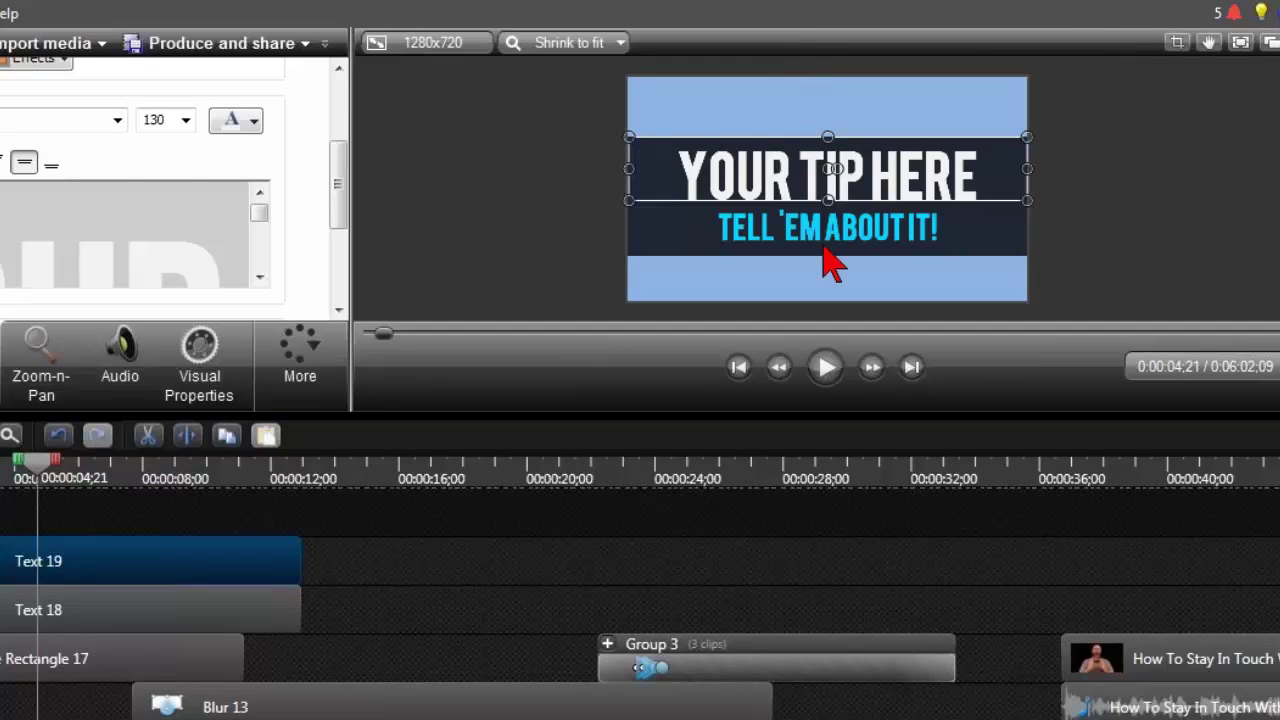
drag(150, 555, 110, 592)
click(110, 618)
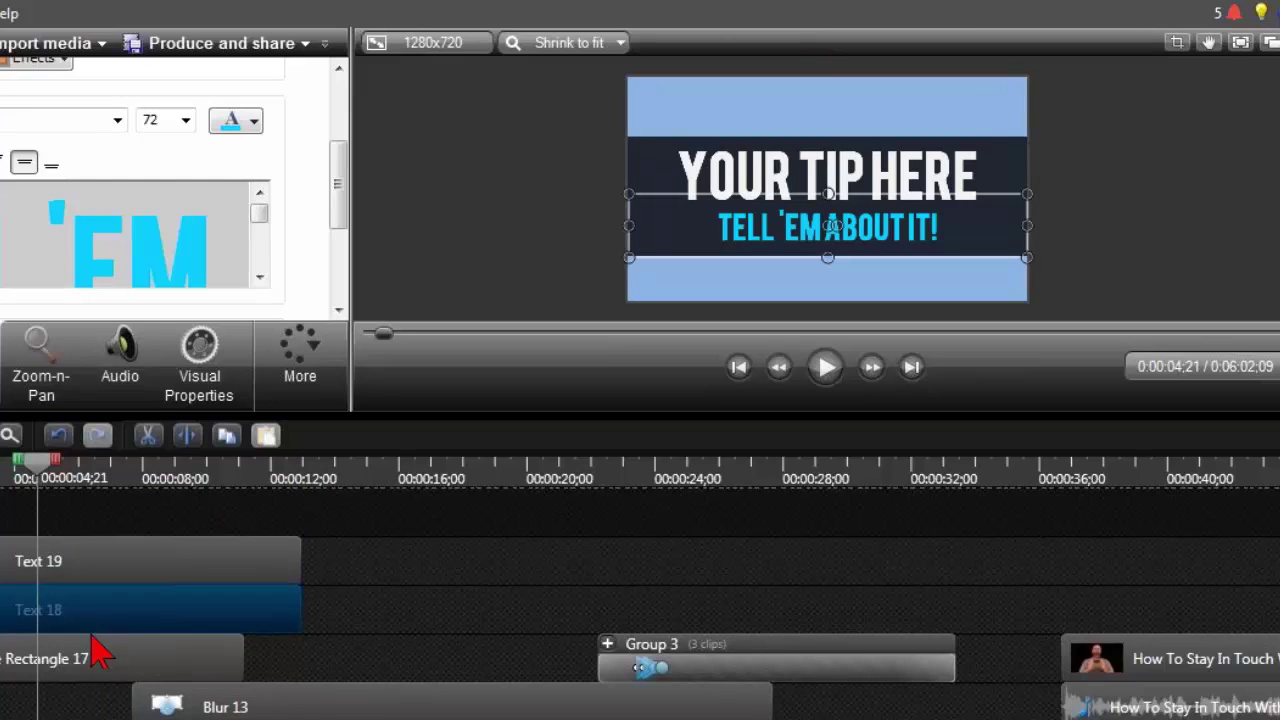
click(95, 665)
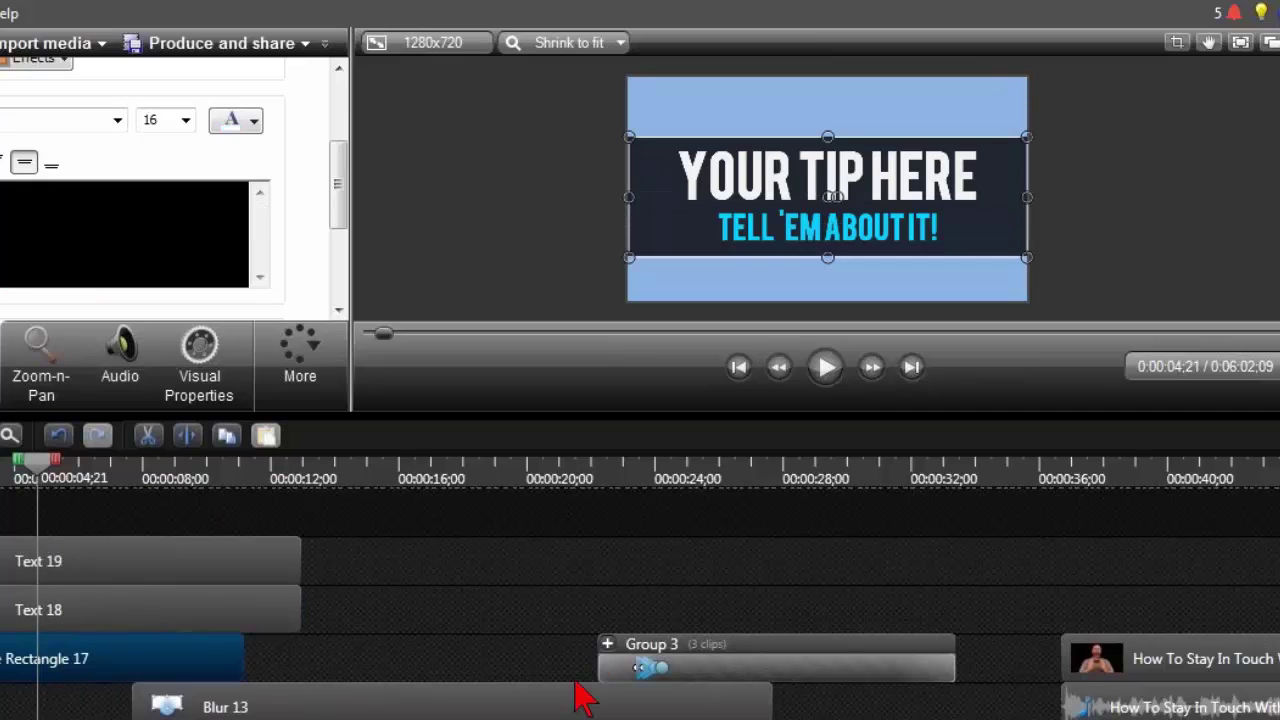
click(168, 705)
drag(446, 705, 254, 705)
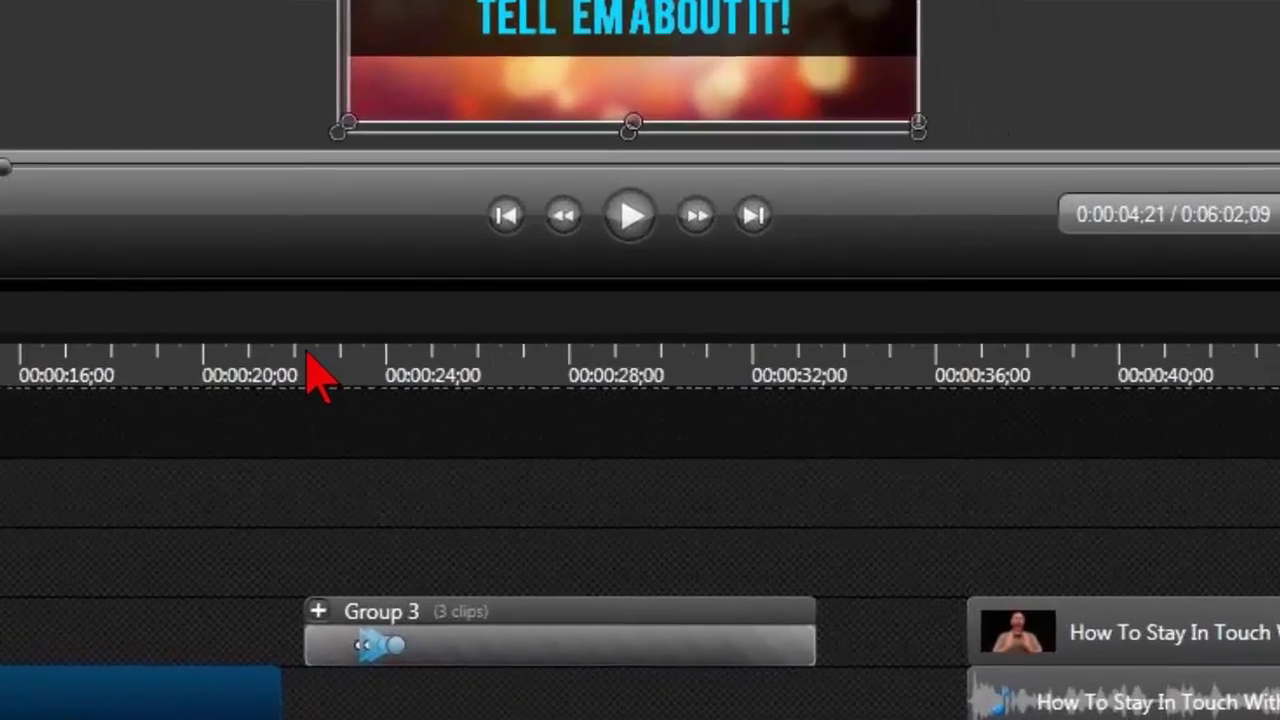
- Expand Group 3 on the timeline and examine its Simple Rectangle 14, Text 15 and Text 16 clips
click(600, 482)
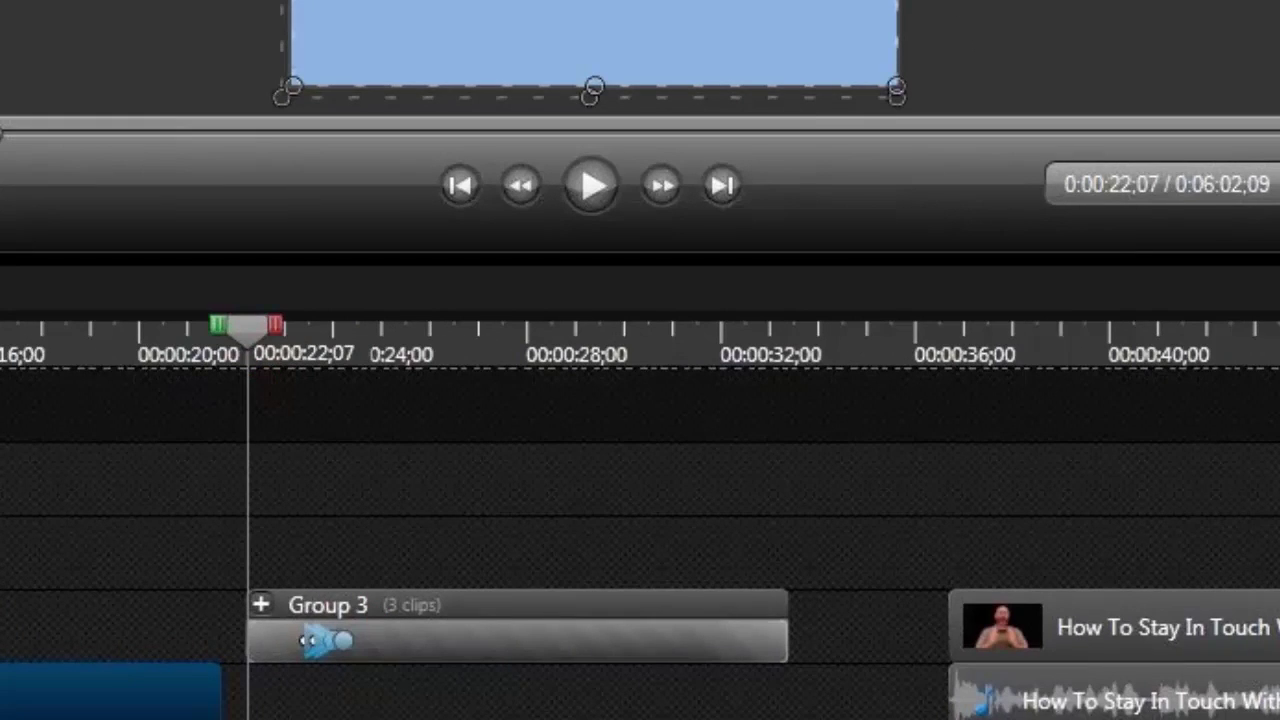
click(260, 604)
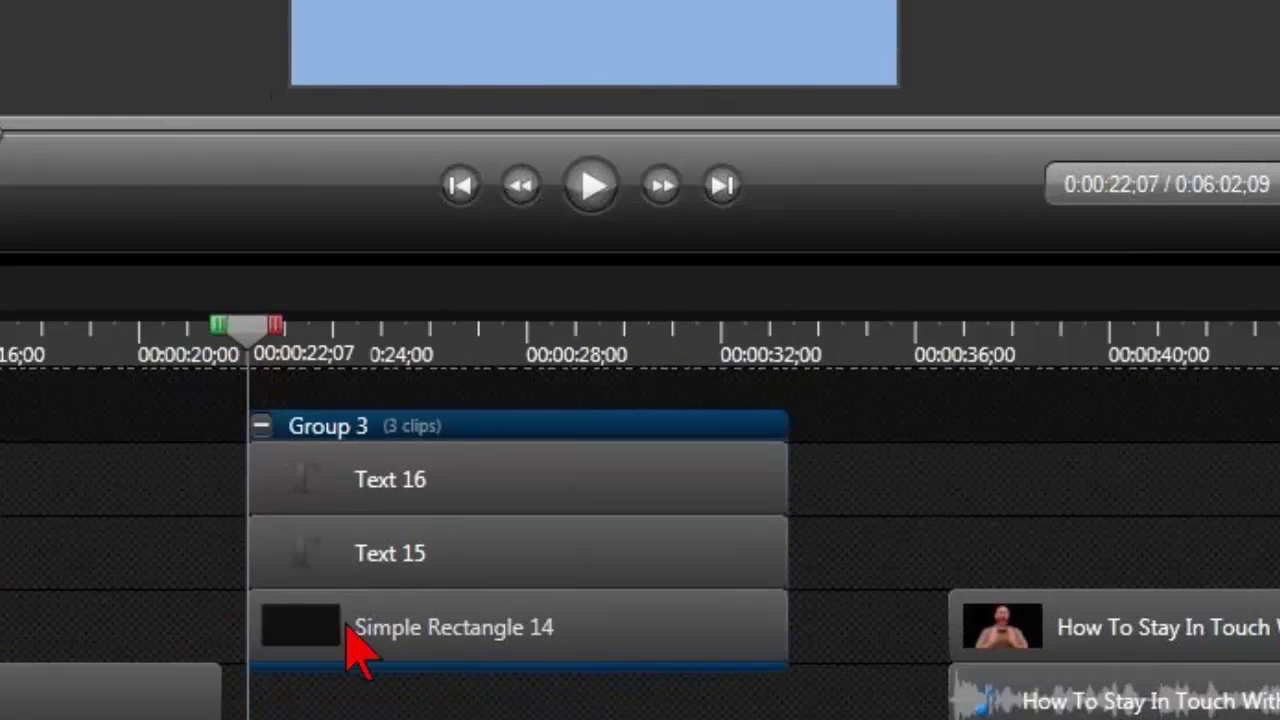
click(458, 642)
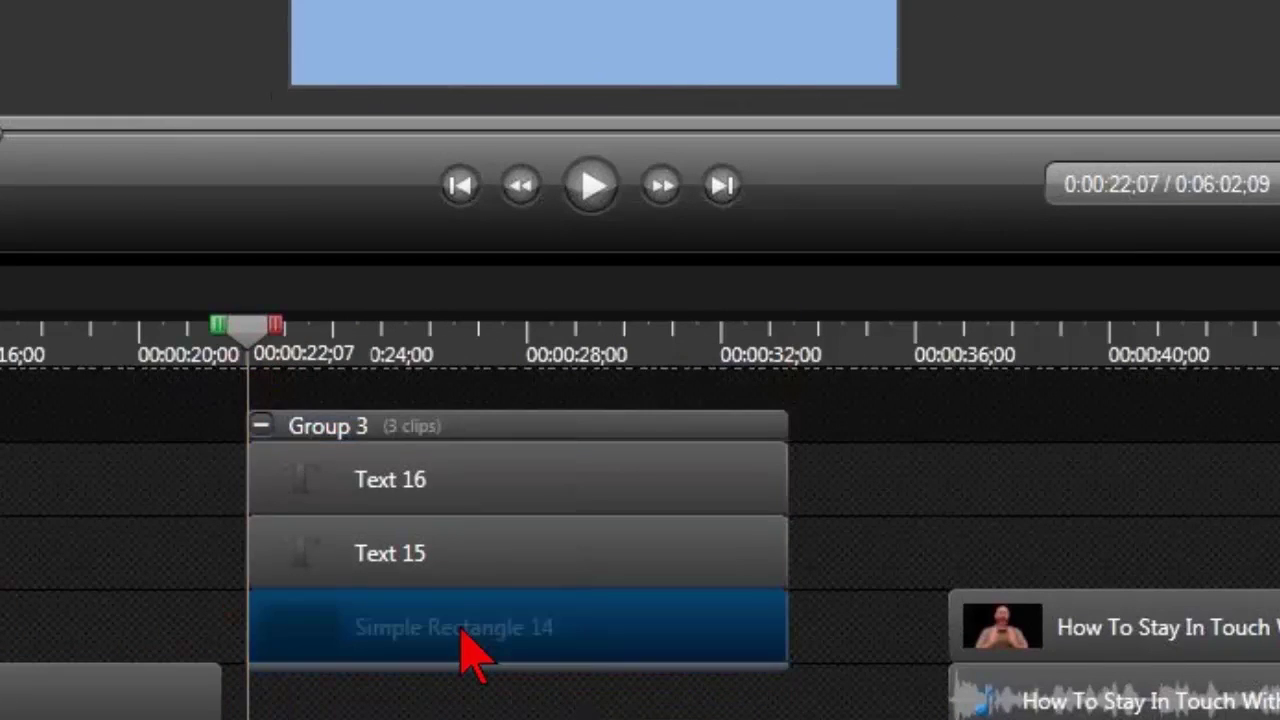
click(368, 352)
click(494, 550)
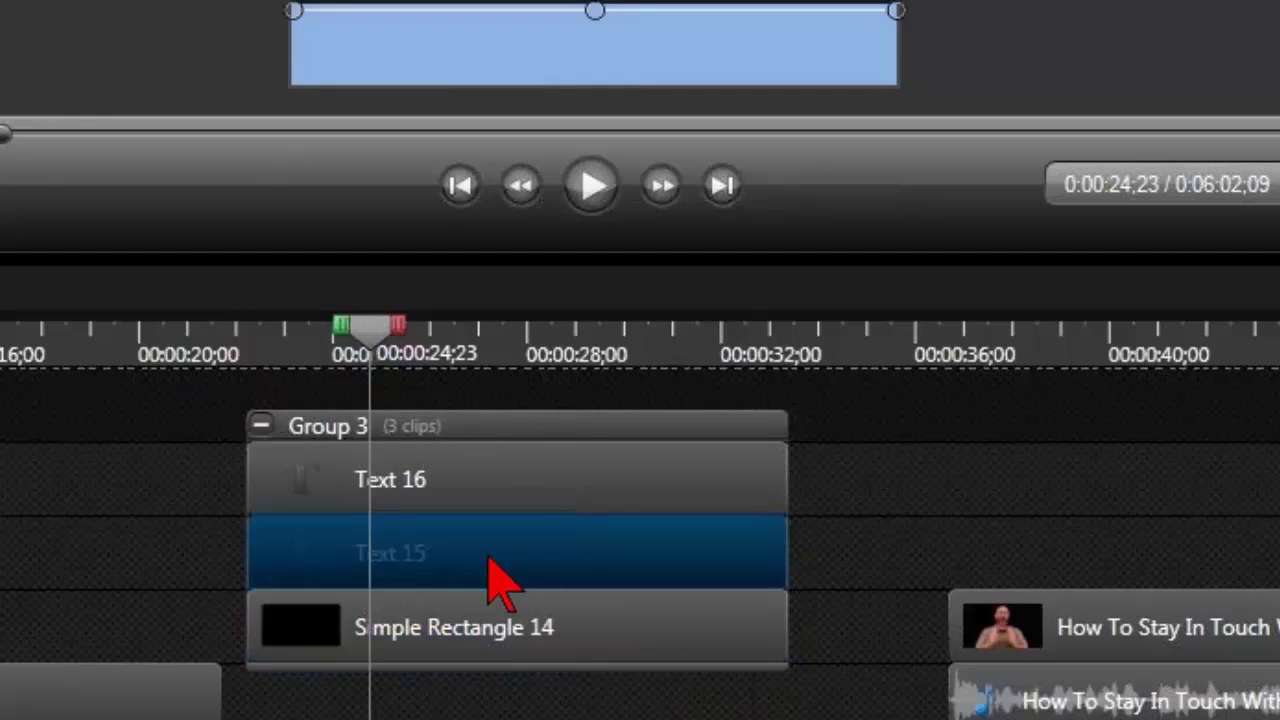
click(500, 485)
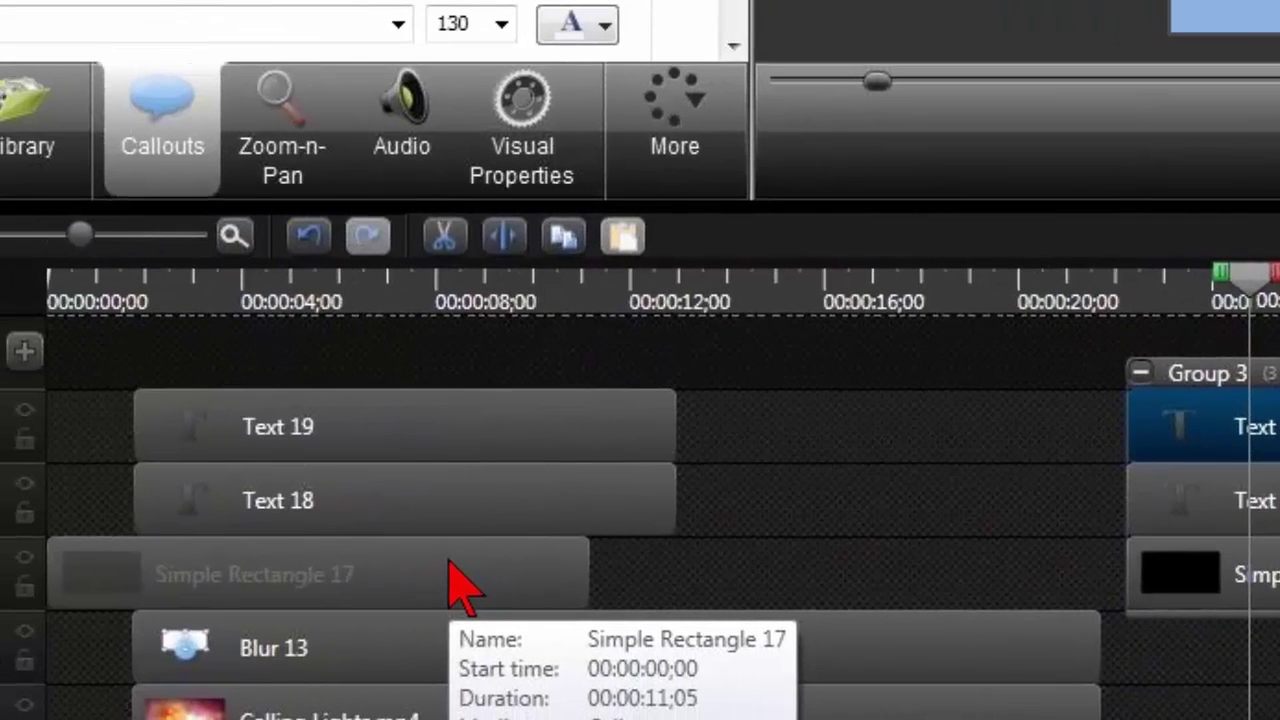
- Select Simple Rectangle 17, Text 18 and Text 19 together and show the Group command available for them
click(455, 585)
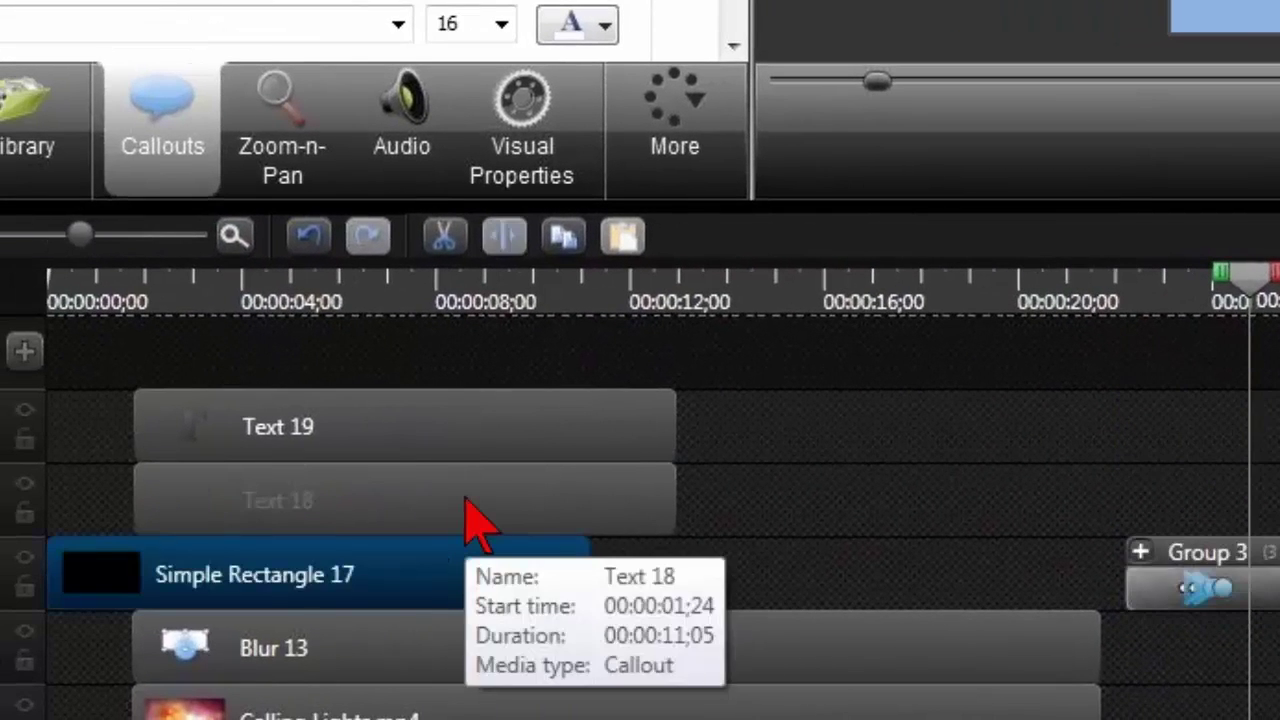
ctrl+click(467, 505)
ctrl+click(462, 456)
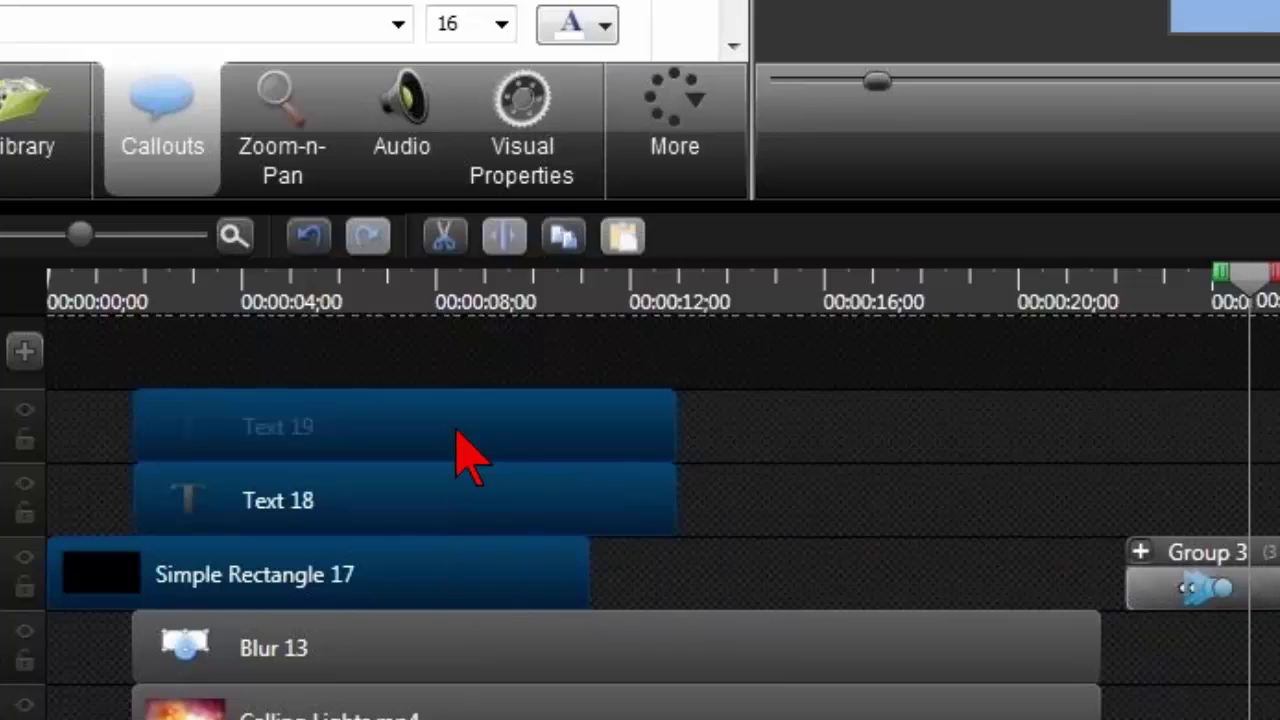
right_click(456, 432)
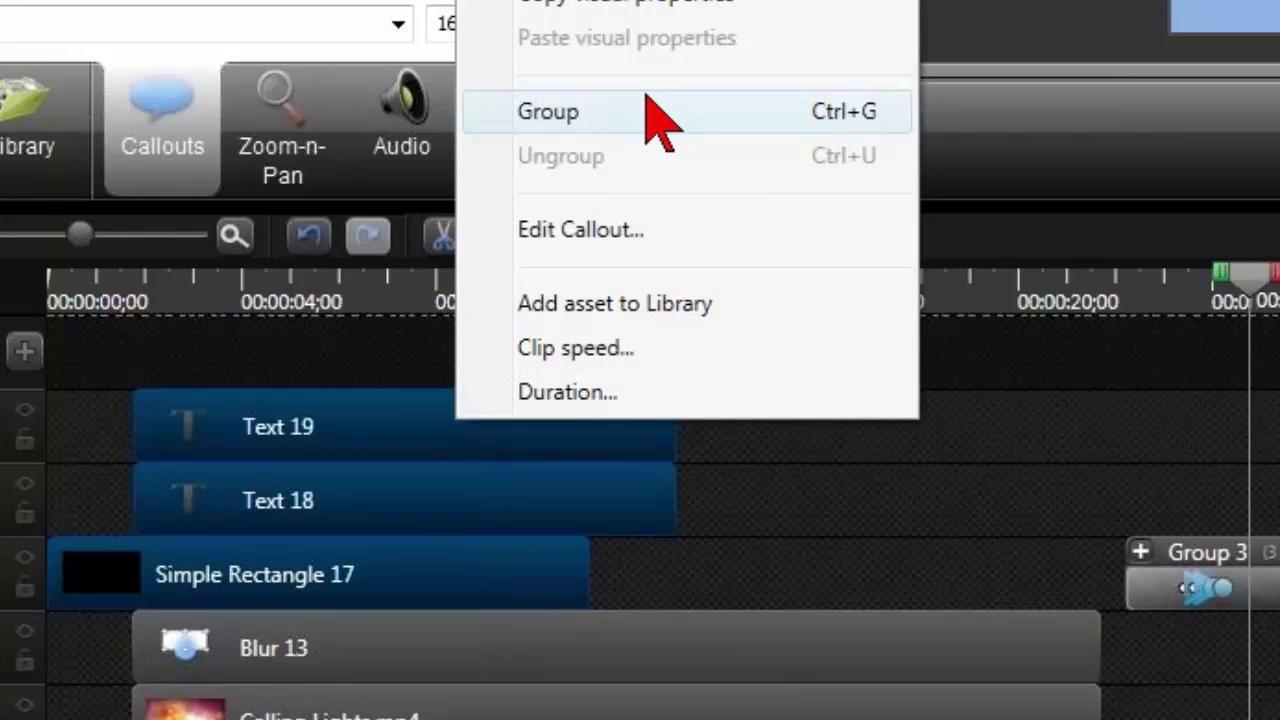
- Select the finished Group 3, expand it to review its layers, and collapse it again
click(1200, 558)
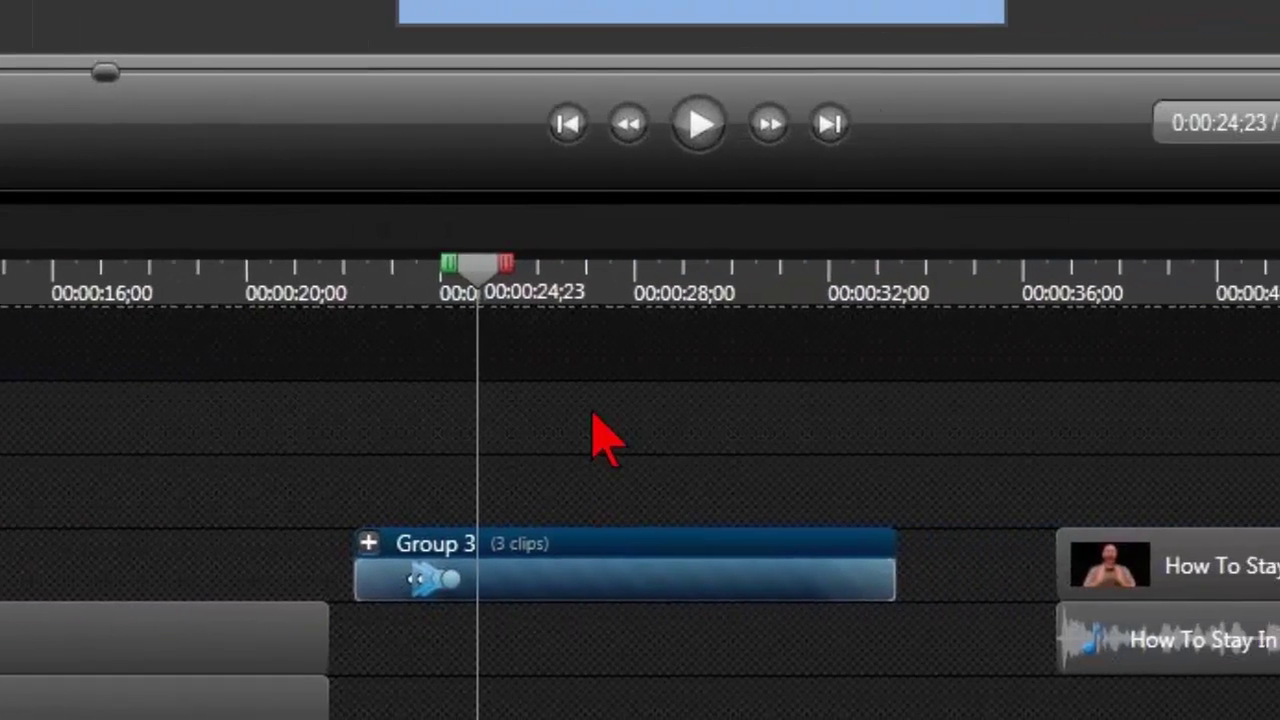
click(366, 543)
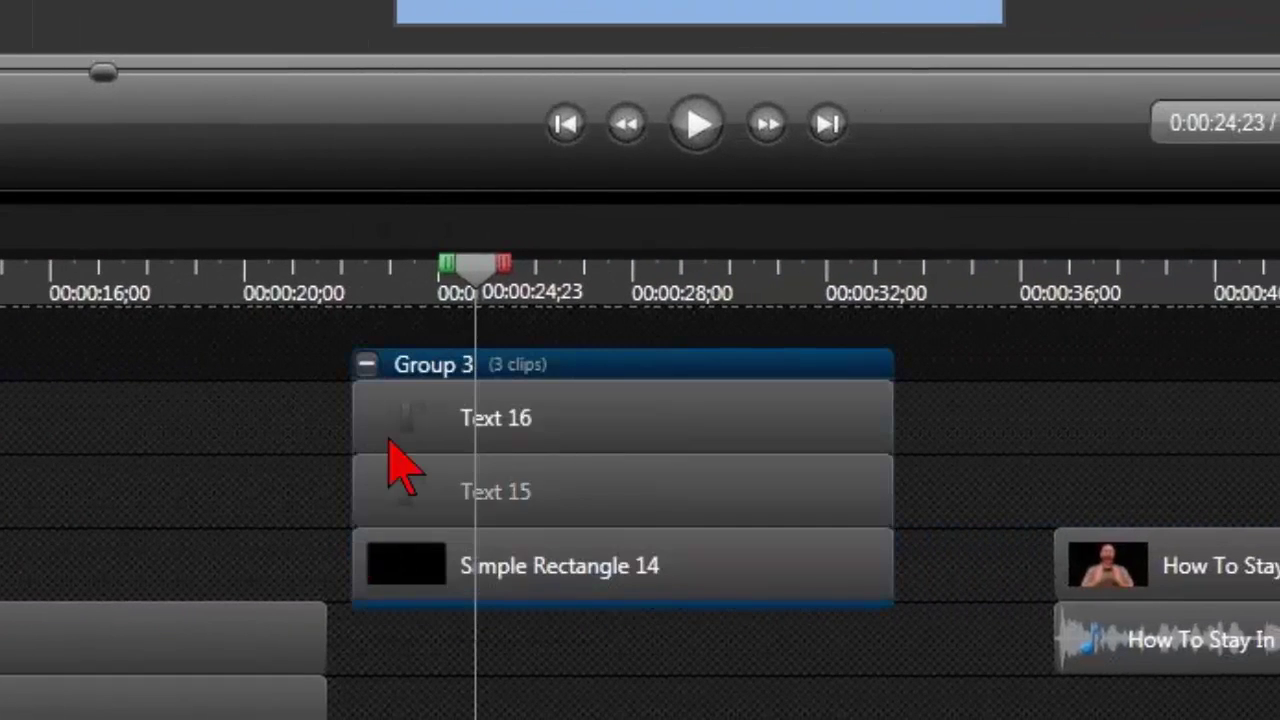
click(373, 366)
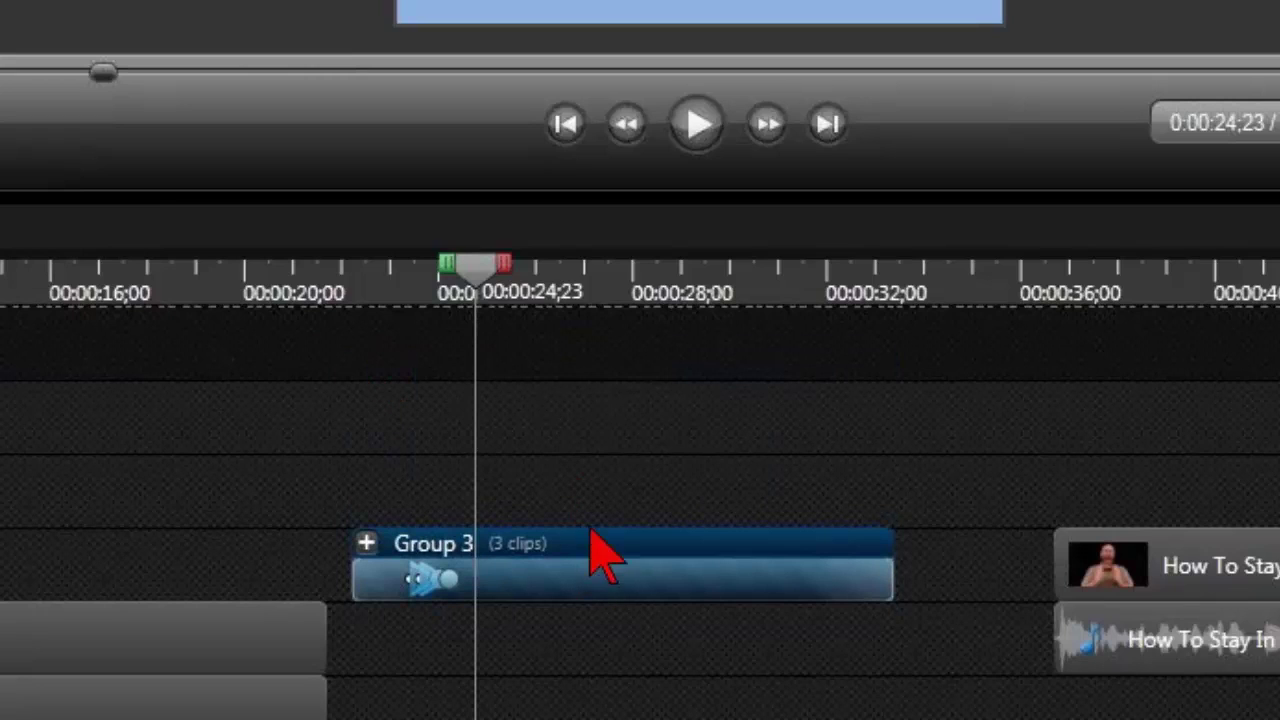
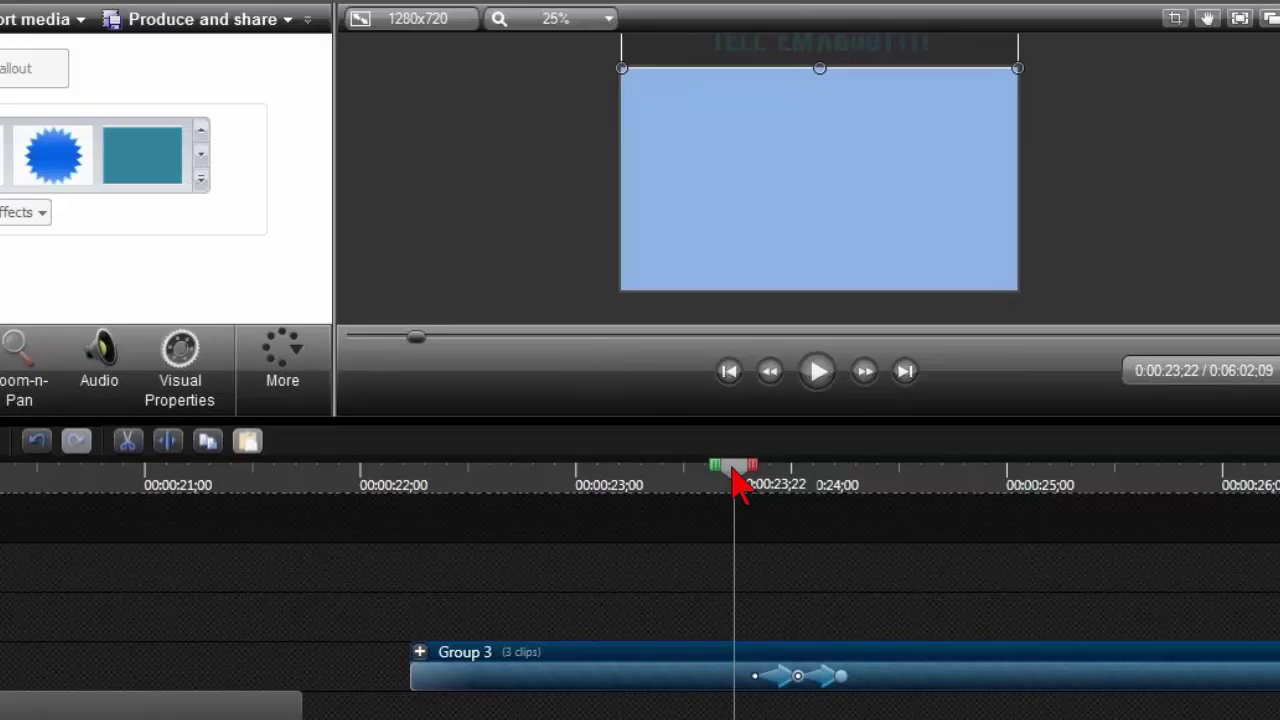
- Step through Group 3's entrance animation up to 0:00:24;11, and play it back from 0:00:23;20
drag(734, 470, 799, 490)
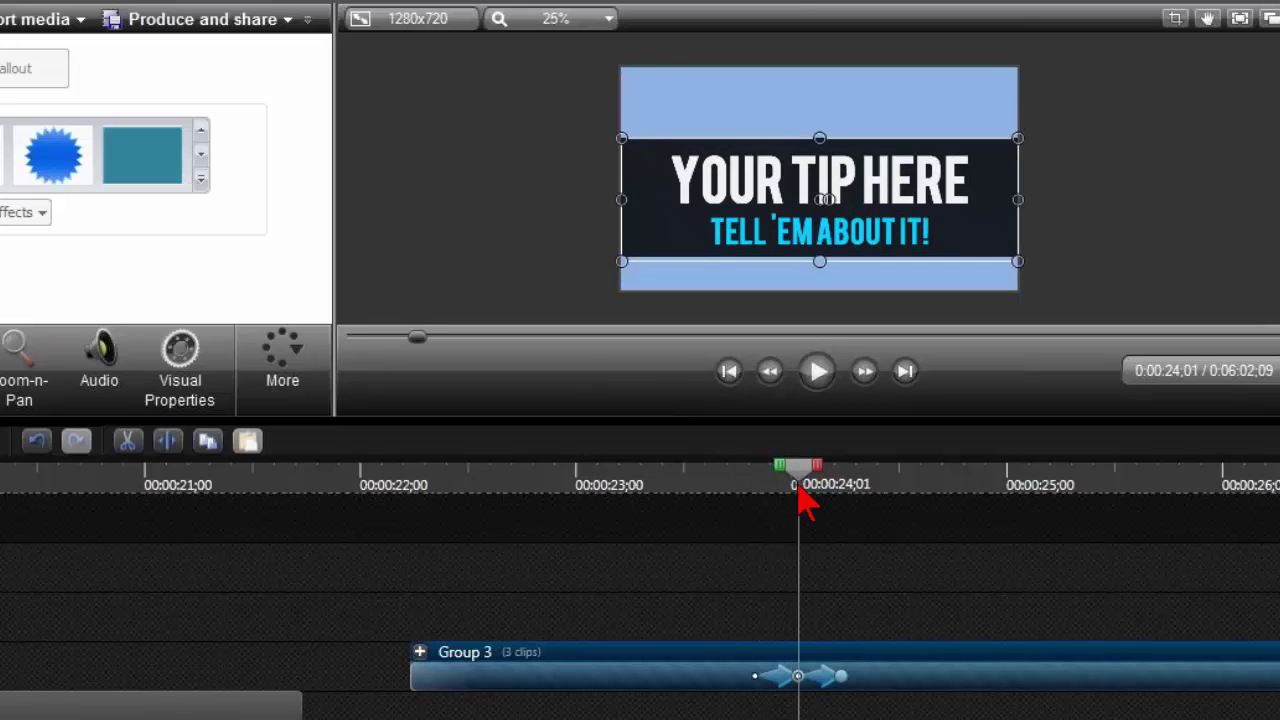
drag(806, 503, 877, 510)
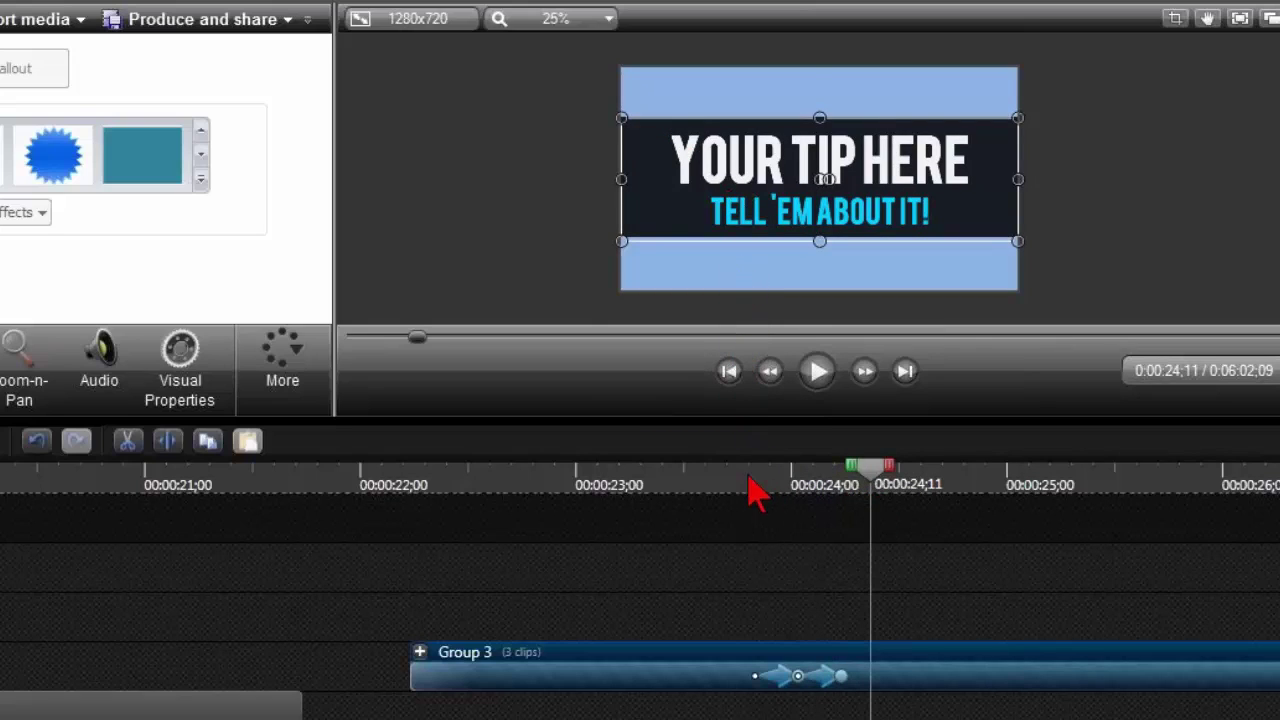
drag(750, 480, 722, 500)
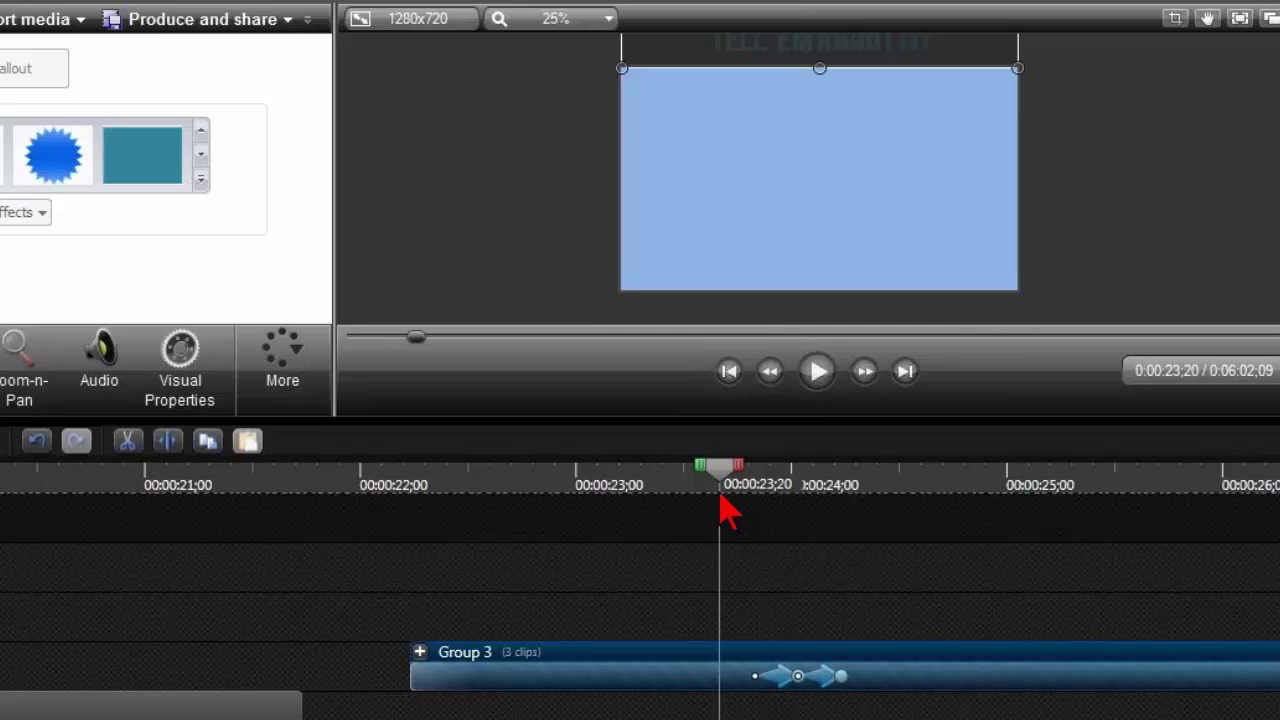
click(817, 375)
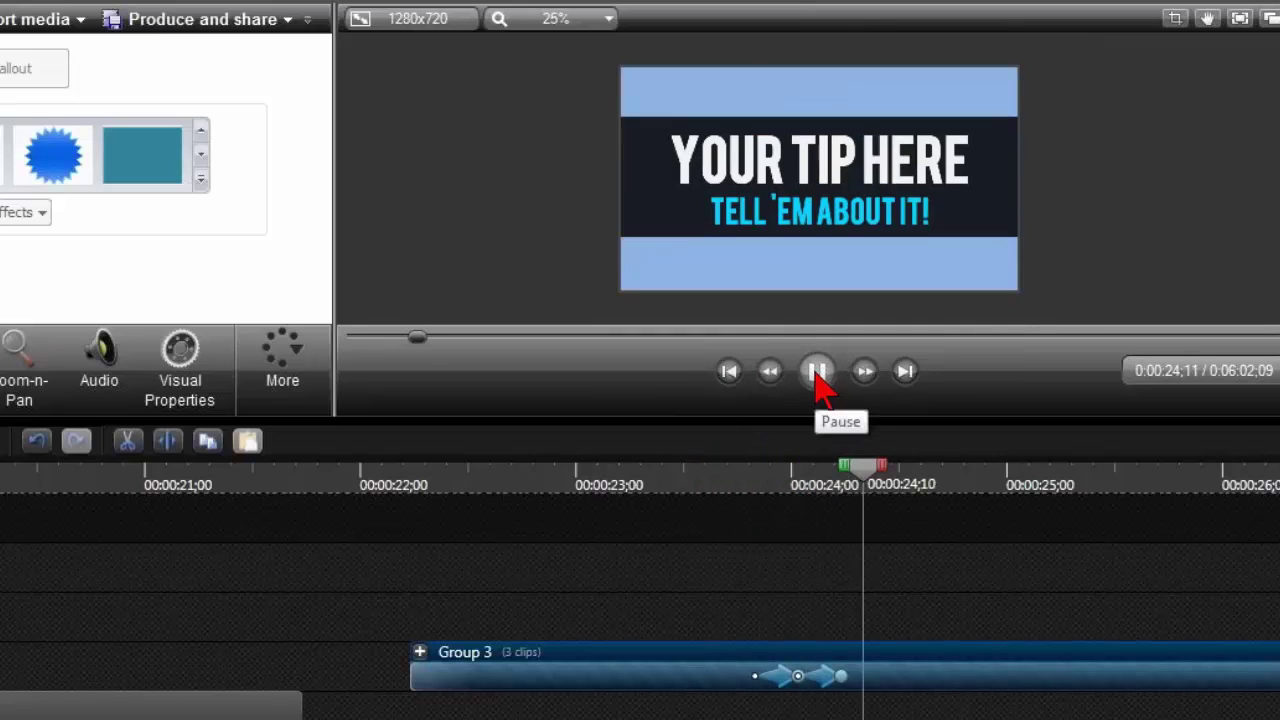
click(817, 372)
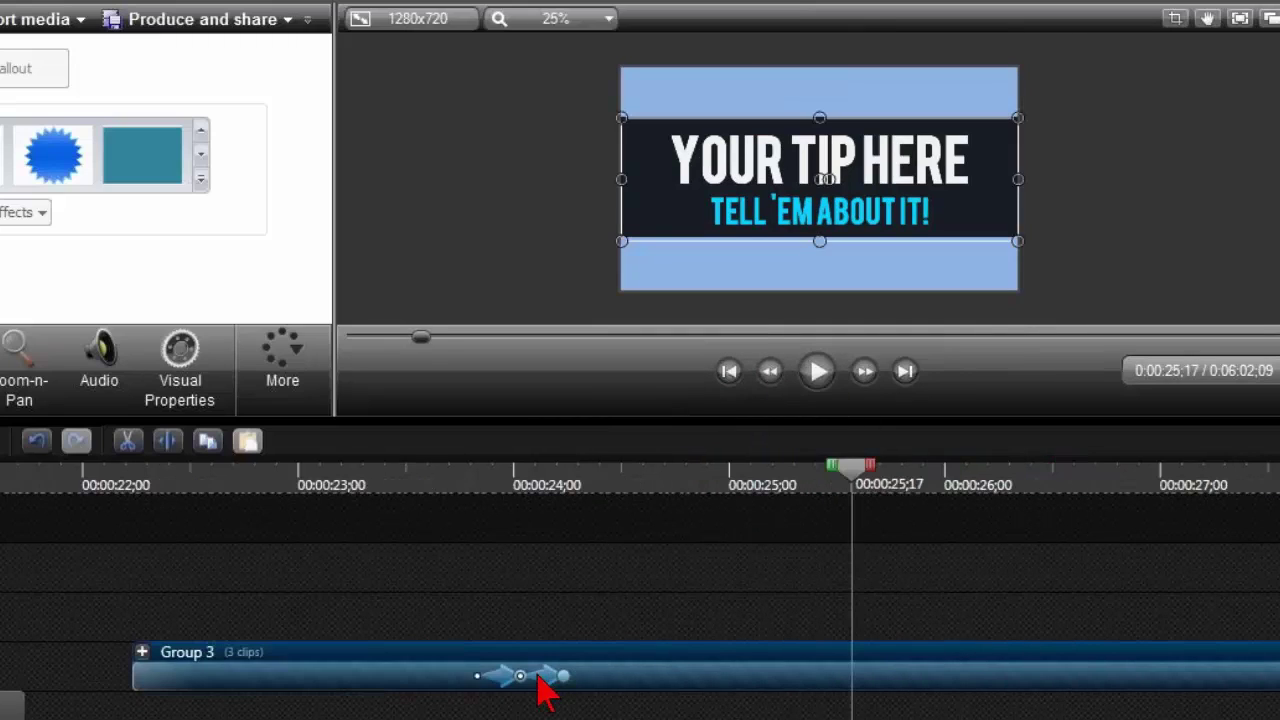
- Examine both animation arrows of Group 3 frame by frame from 0:00:23;27 to 0:00:24;22
click(496, 488)
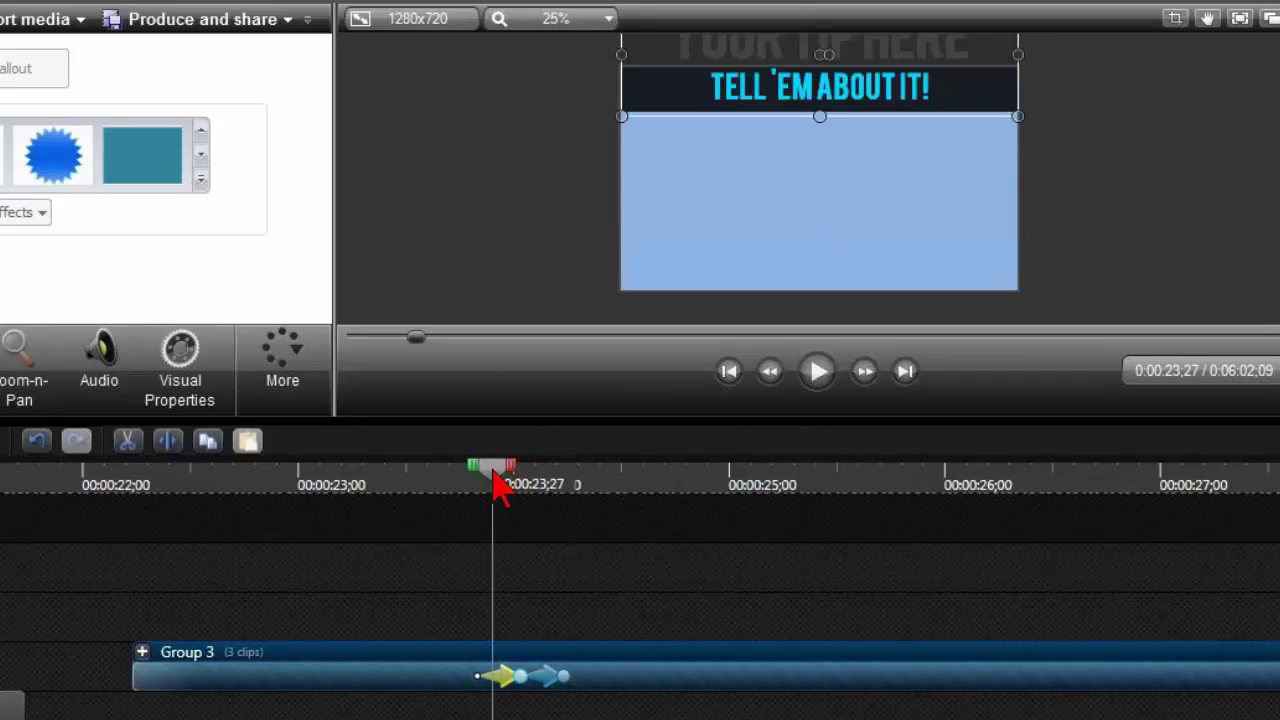
drag(494, 480, 523, 482)
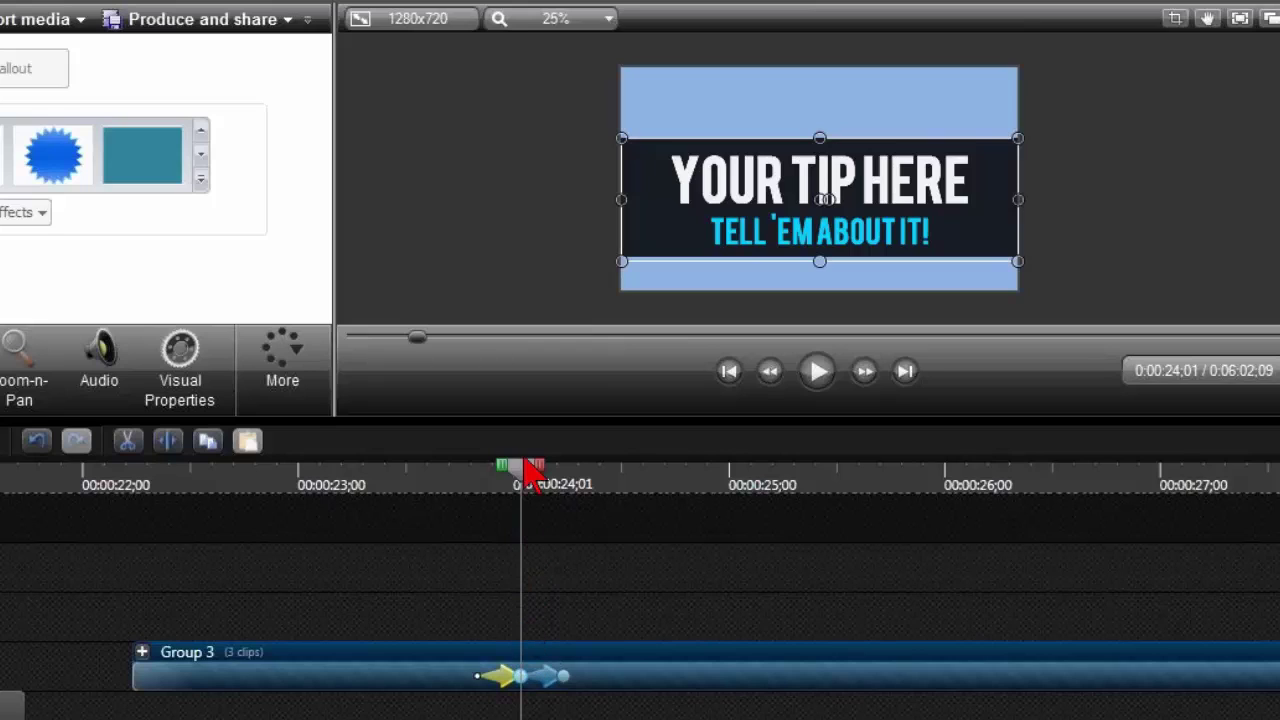
drag(526, 476, 598, 502)
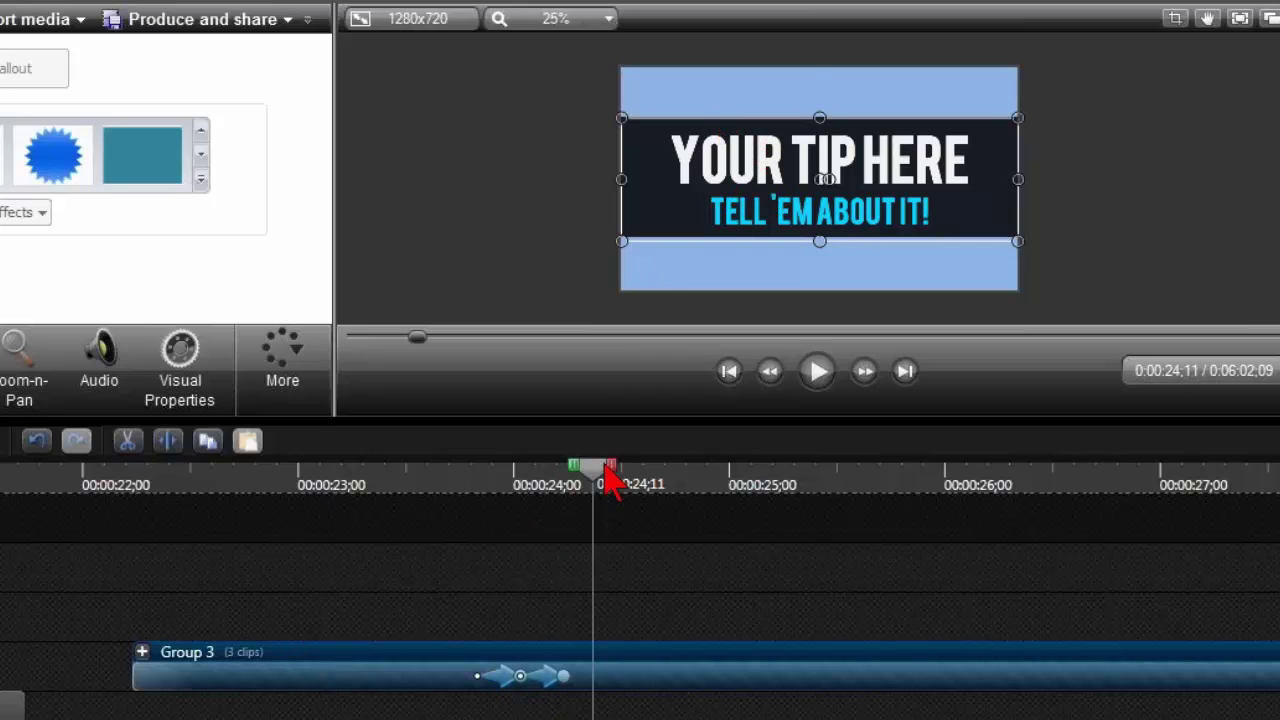
drag(597, 486, 677, 488)
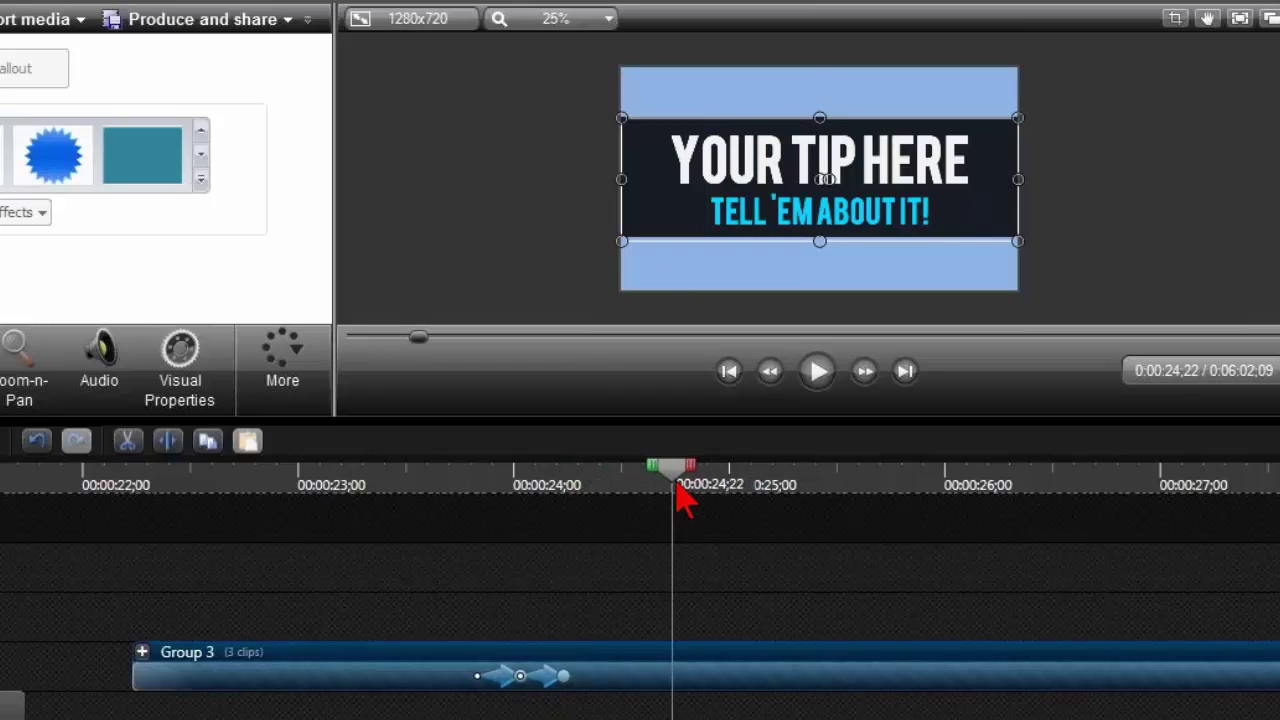
- Review the rest of Group 3 and the How To Stay In Touch video that follows it, up to about 0:00:57;22
scroll(648, 563, down, 2)
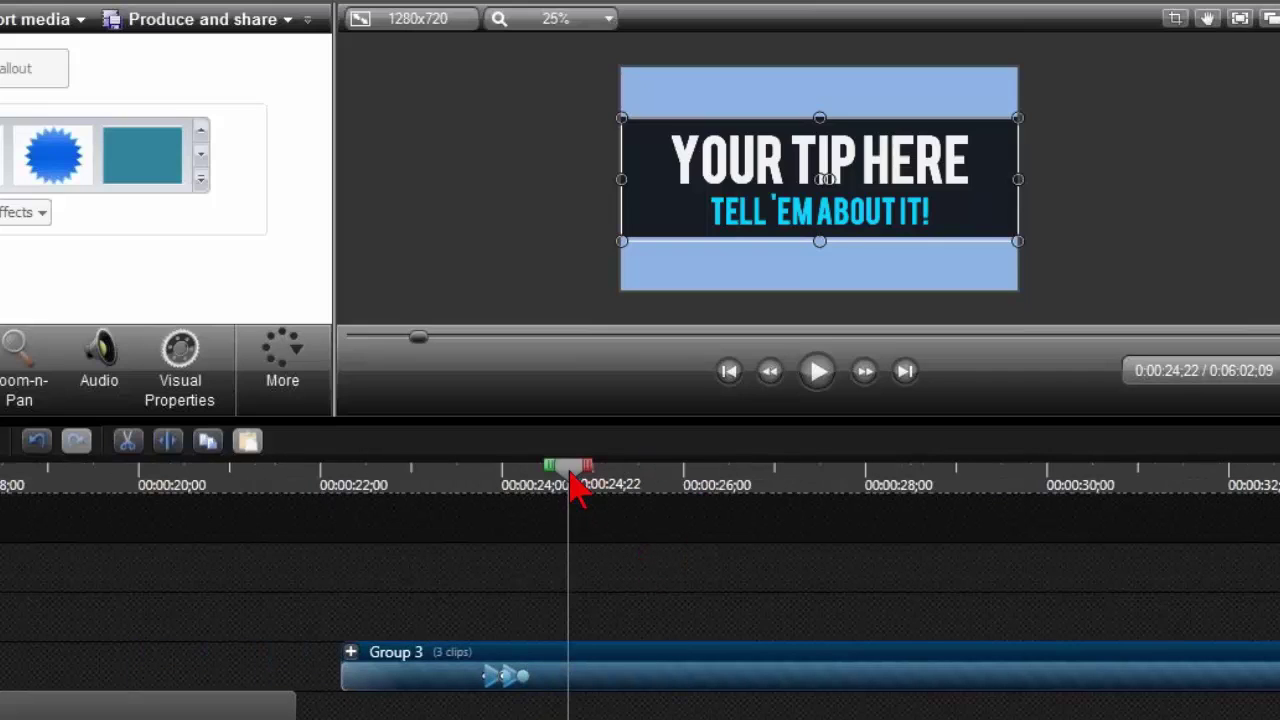
scroll(580, 500, down, 2)
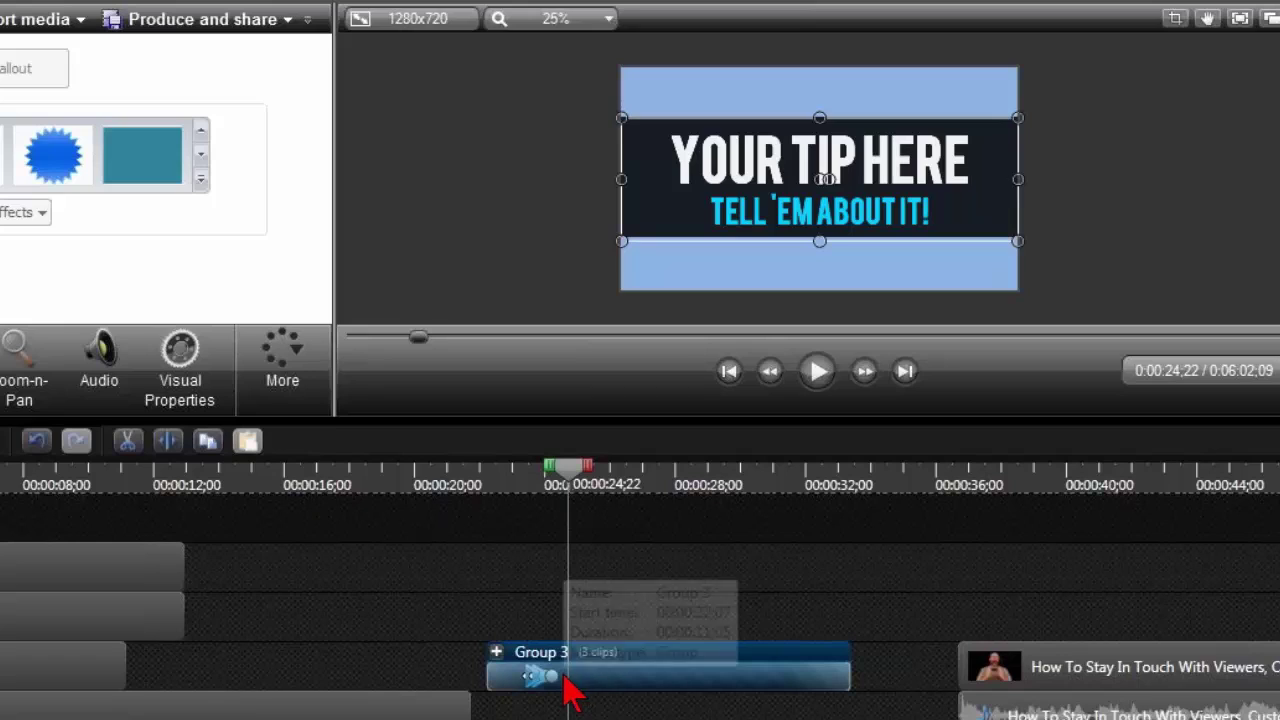
drag(577, 488, 598, 492)
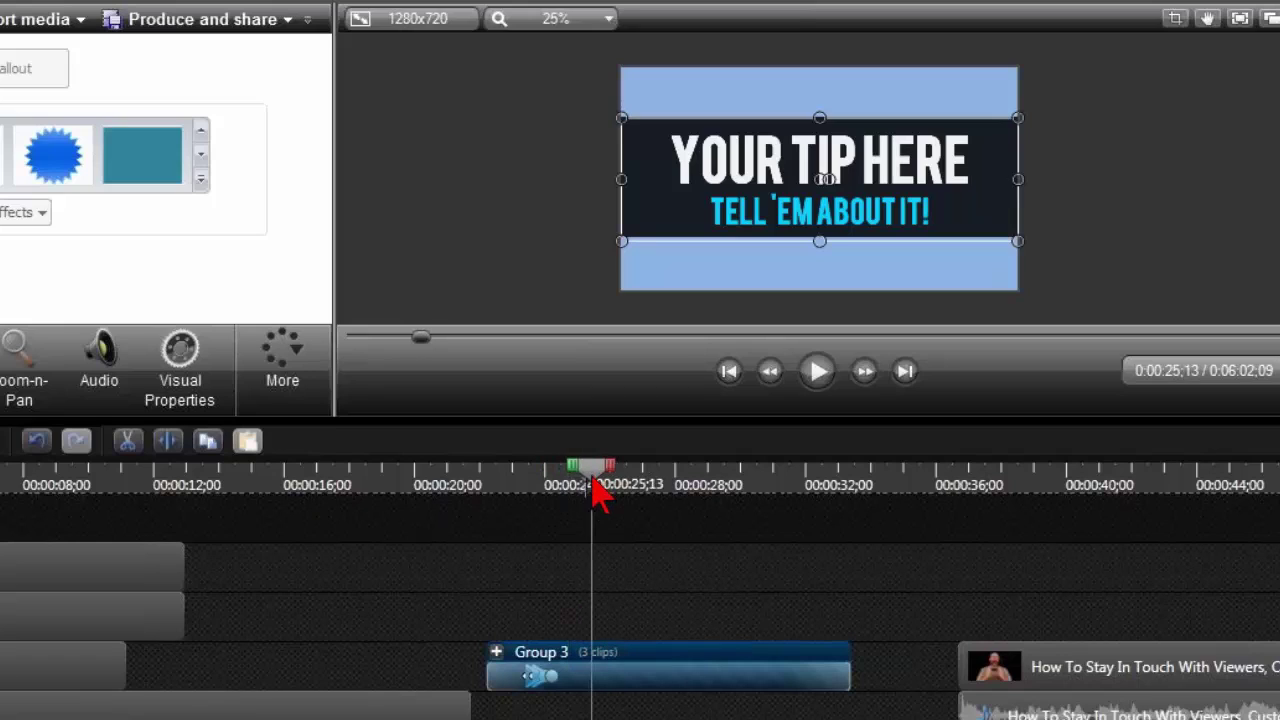
click(1108, 488)
scroll(1088, 515, down, 3)
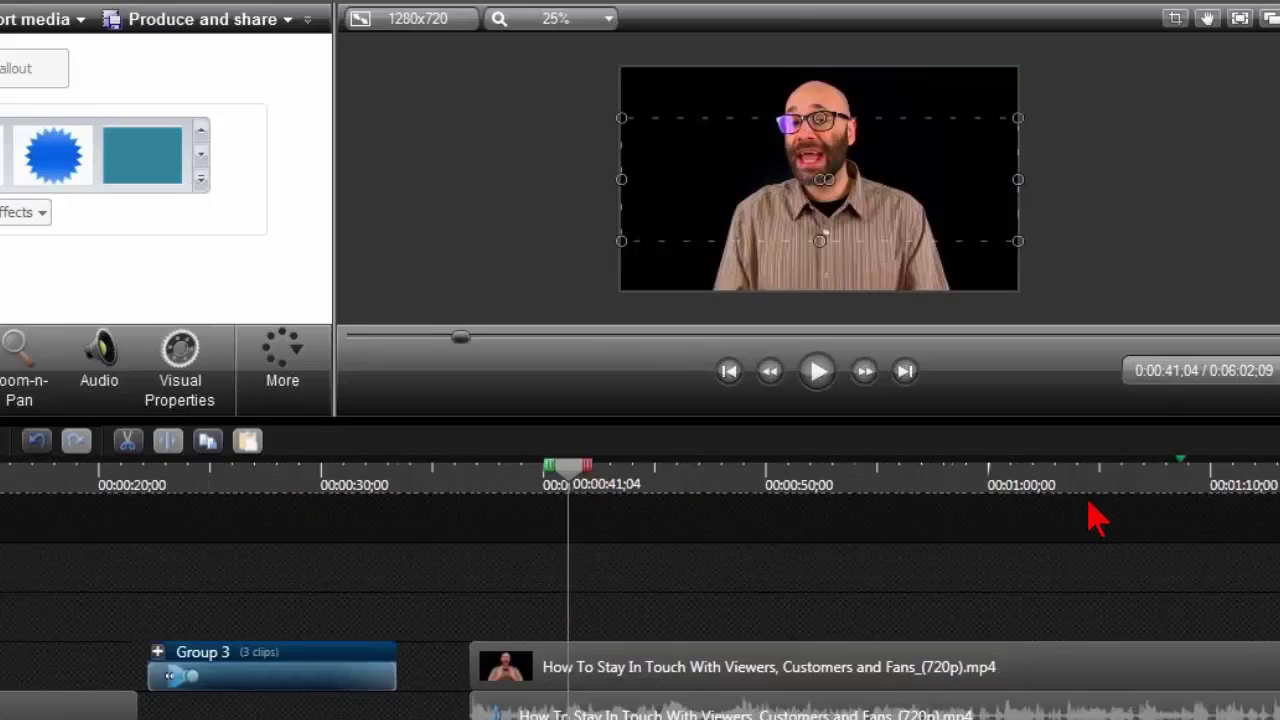
scroll(1040, 505, up, 3)
click(988, 484)
drag(997, 490, 1155, 456)
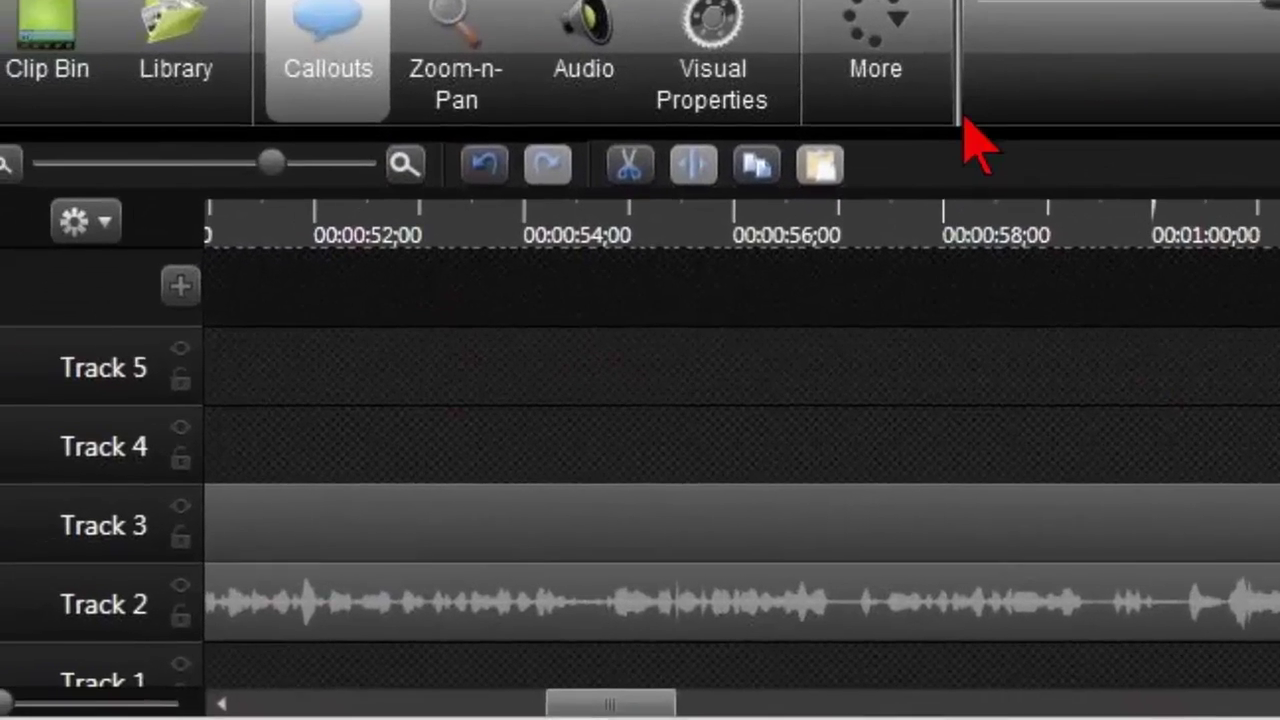
- Delete Text 19, Text 18 and Simple Rectangle 17 from Tracks 5, 4 and 3 near the timeline's start
drag(318, 484, 307, 491)
key(ctrl+F9)
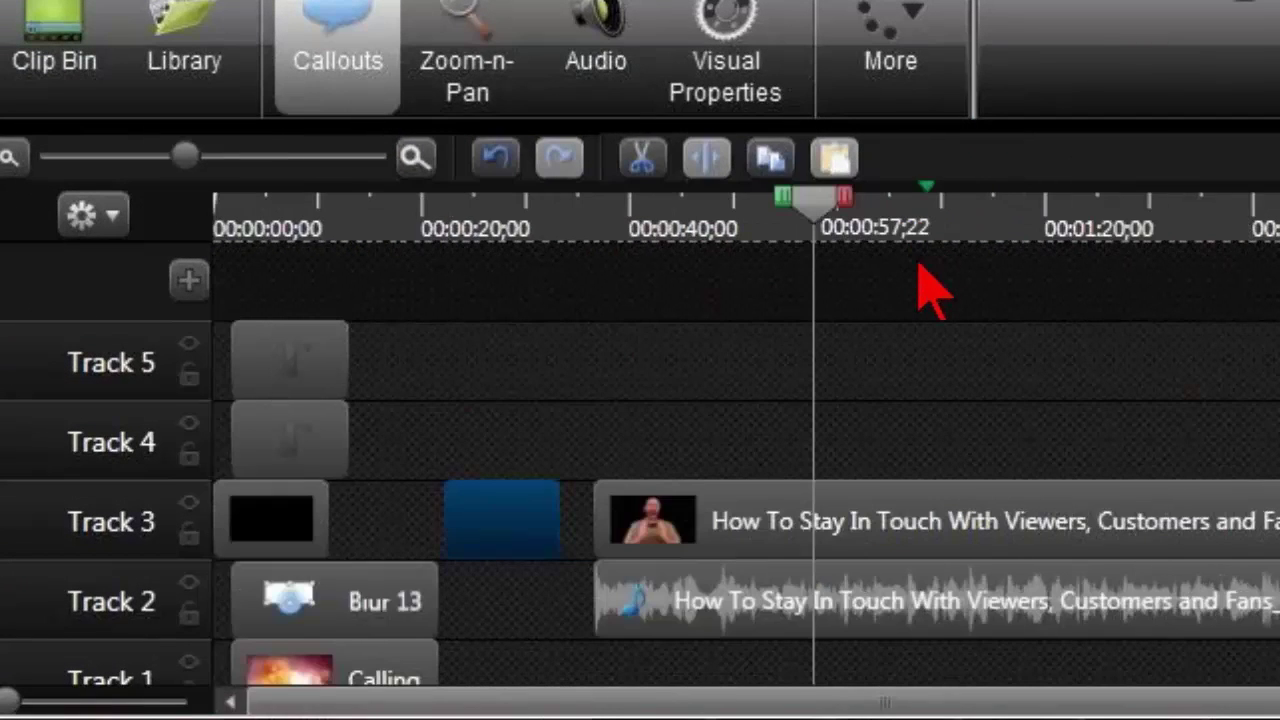
click(289, 226)
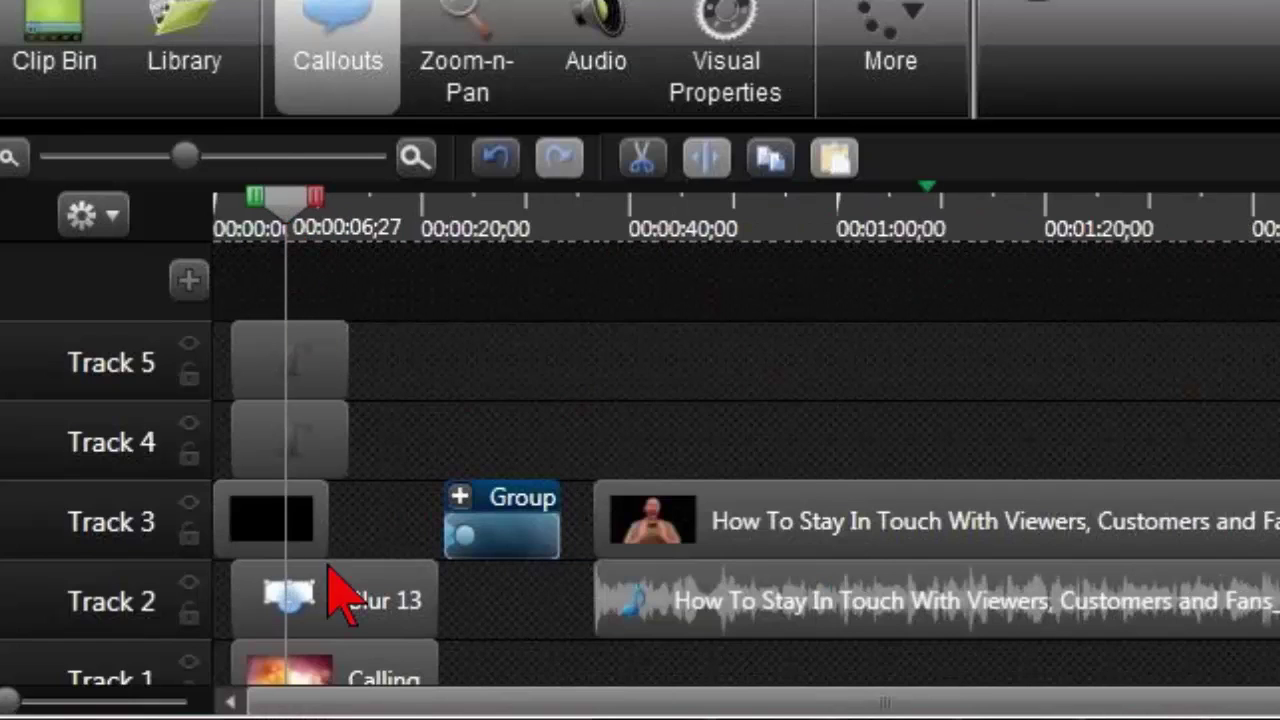
click(292, 356)
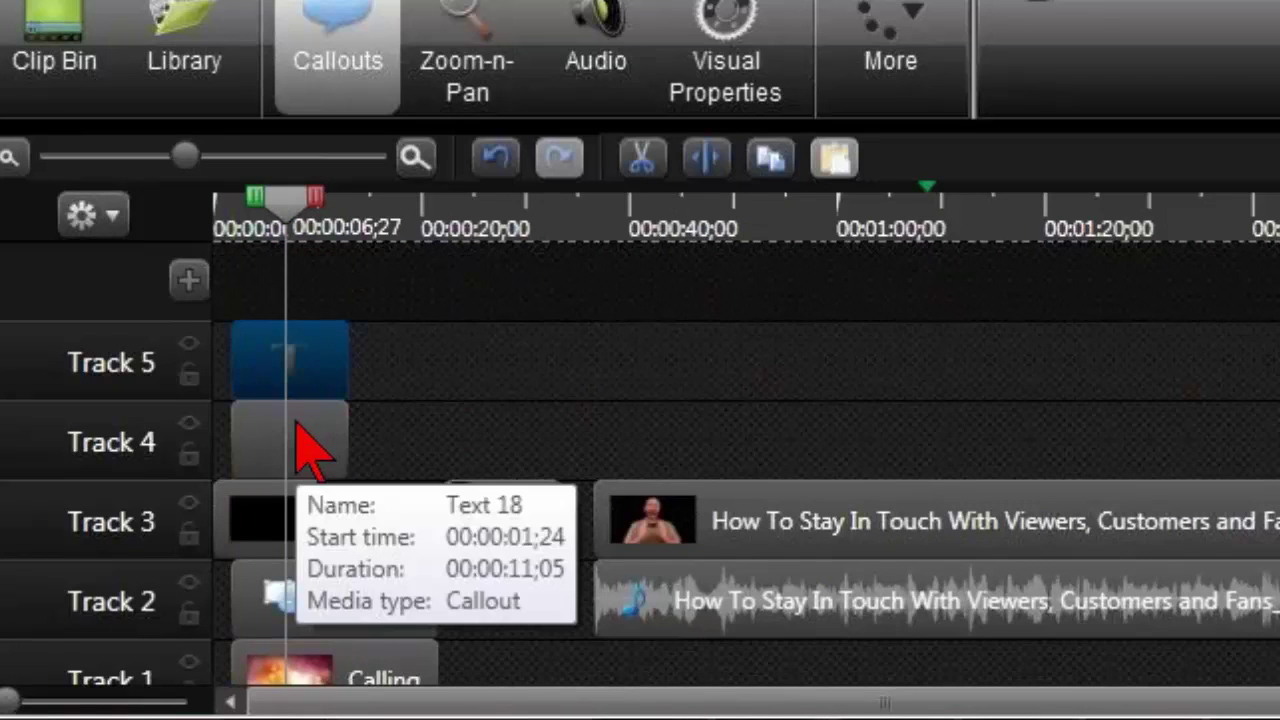
key(Delete)
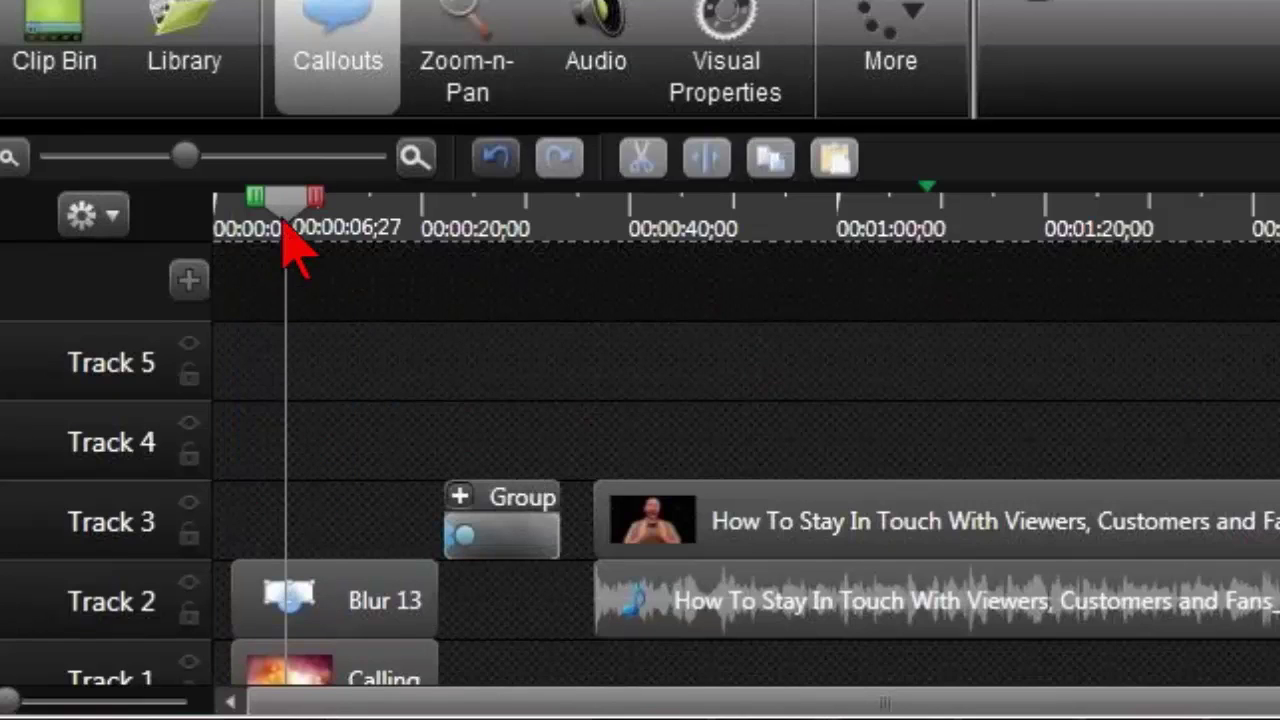
- Move Blur 13 about 4 seconds later on Track 2 and view the uncovered Calling Lights.mp4 at 0:00:02;29
scroll(400, 330, up, 5)
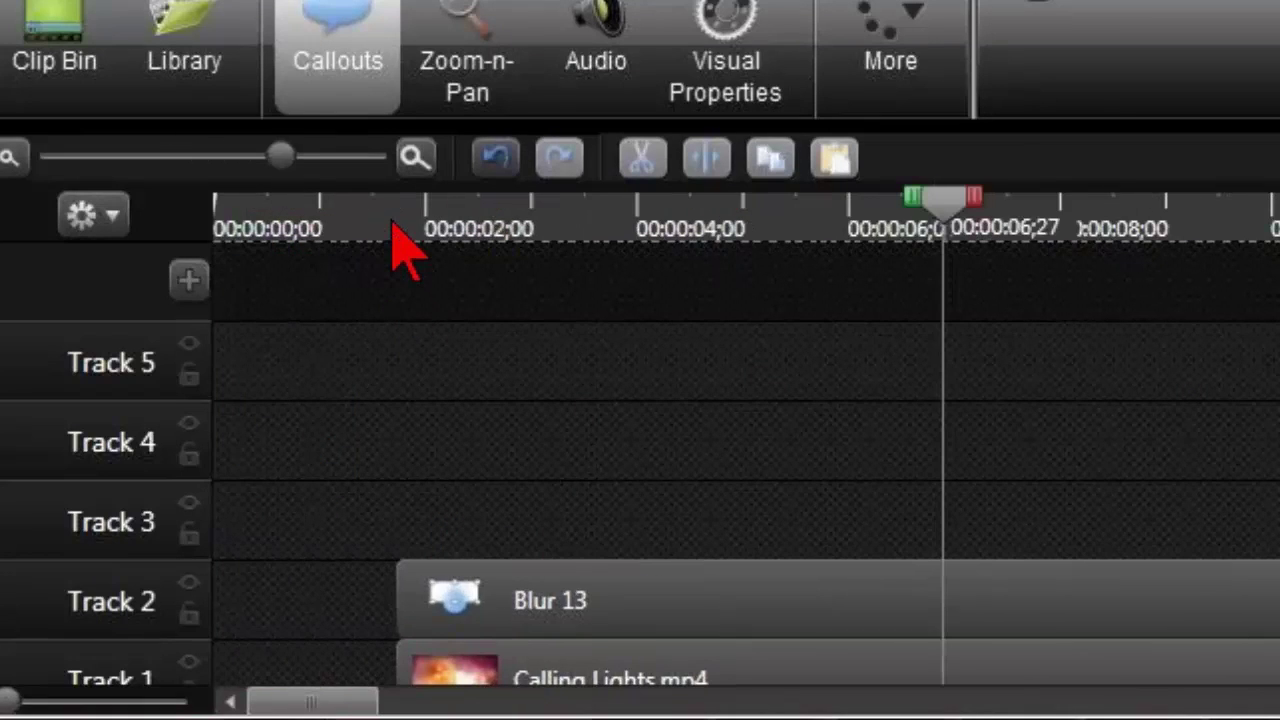
drag(551, 623, 977, 644)
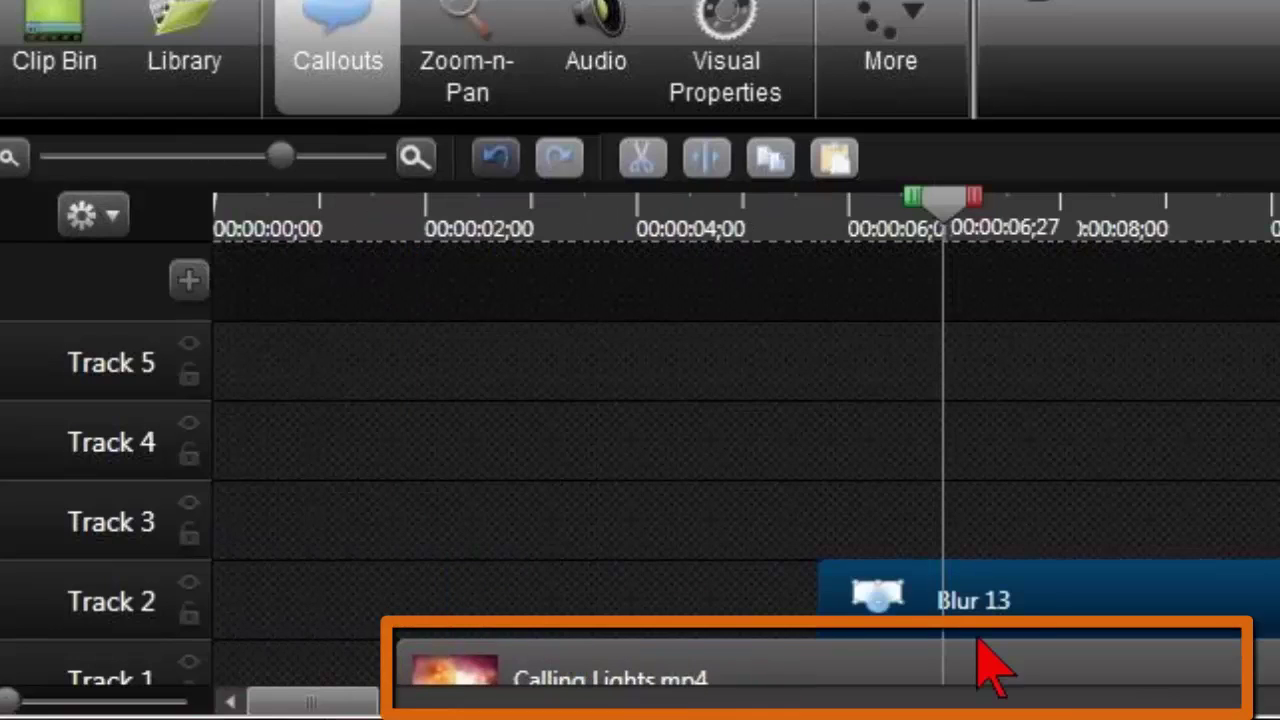
click(529, 240)
click(634, 684)
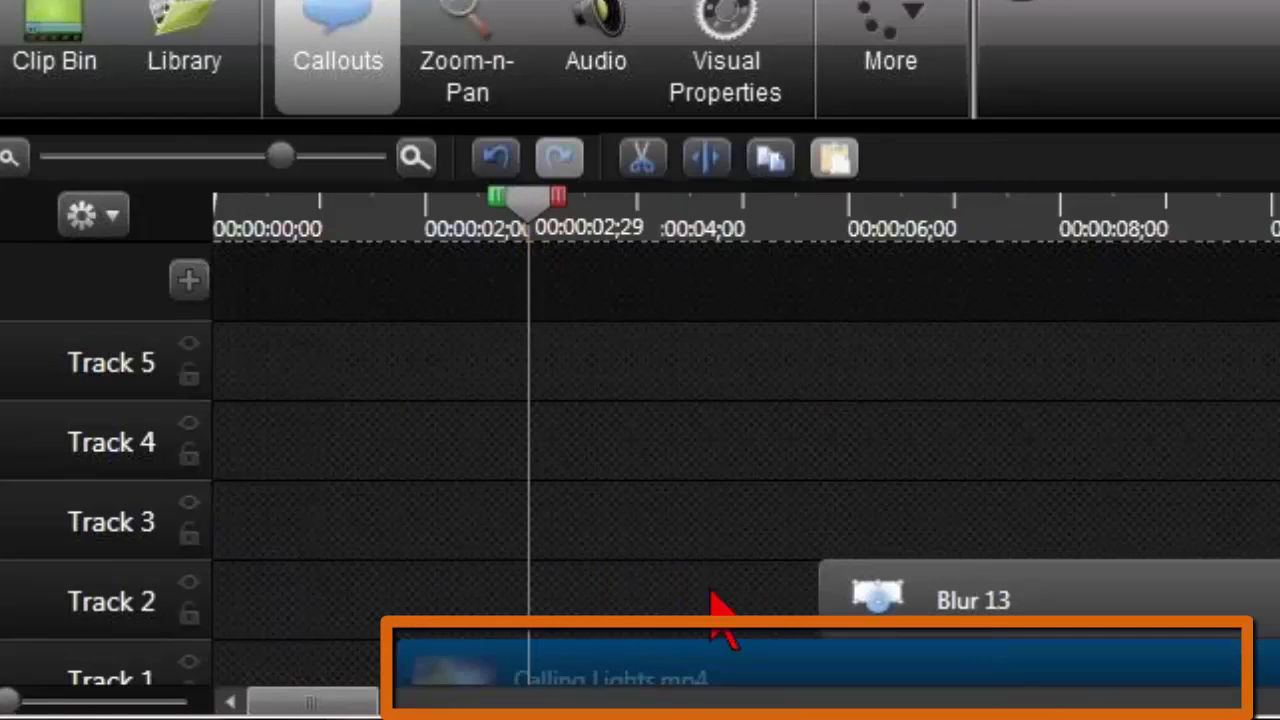
- Find the Theme - Calling Lights folder in the library and preview its Animated Title clip
click(170, 40)
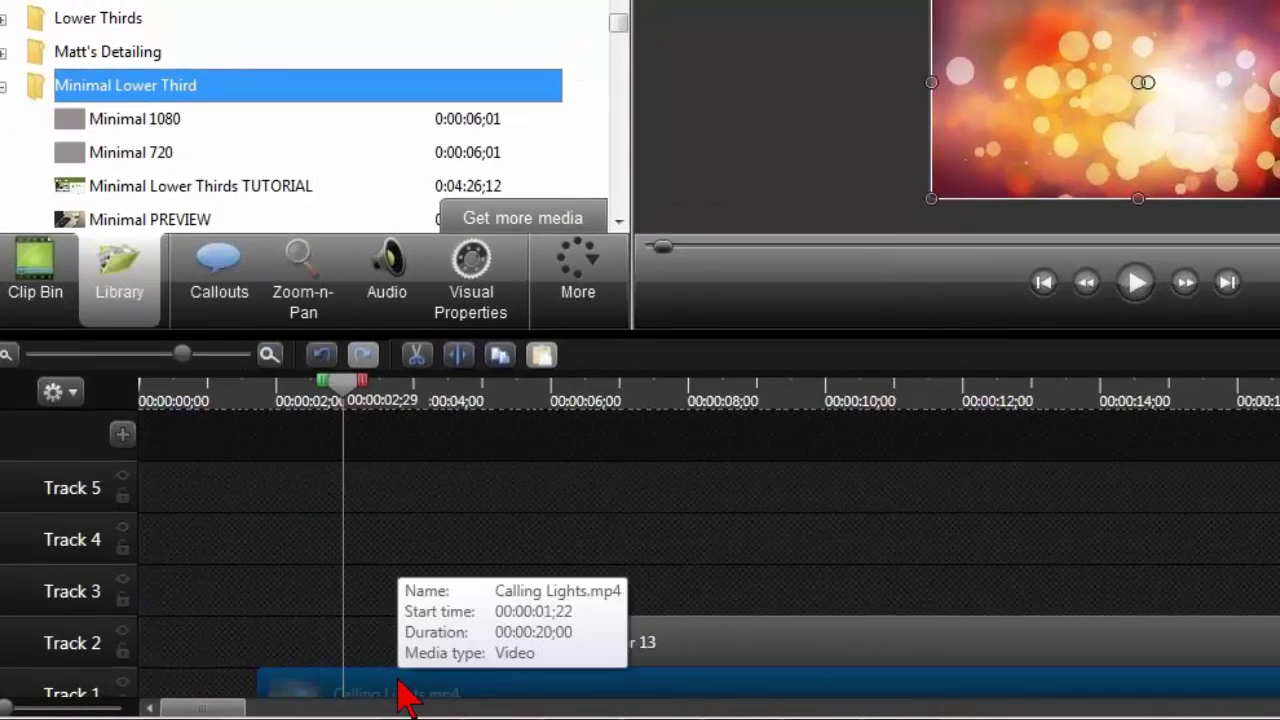
click(4, 86)
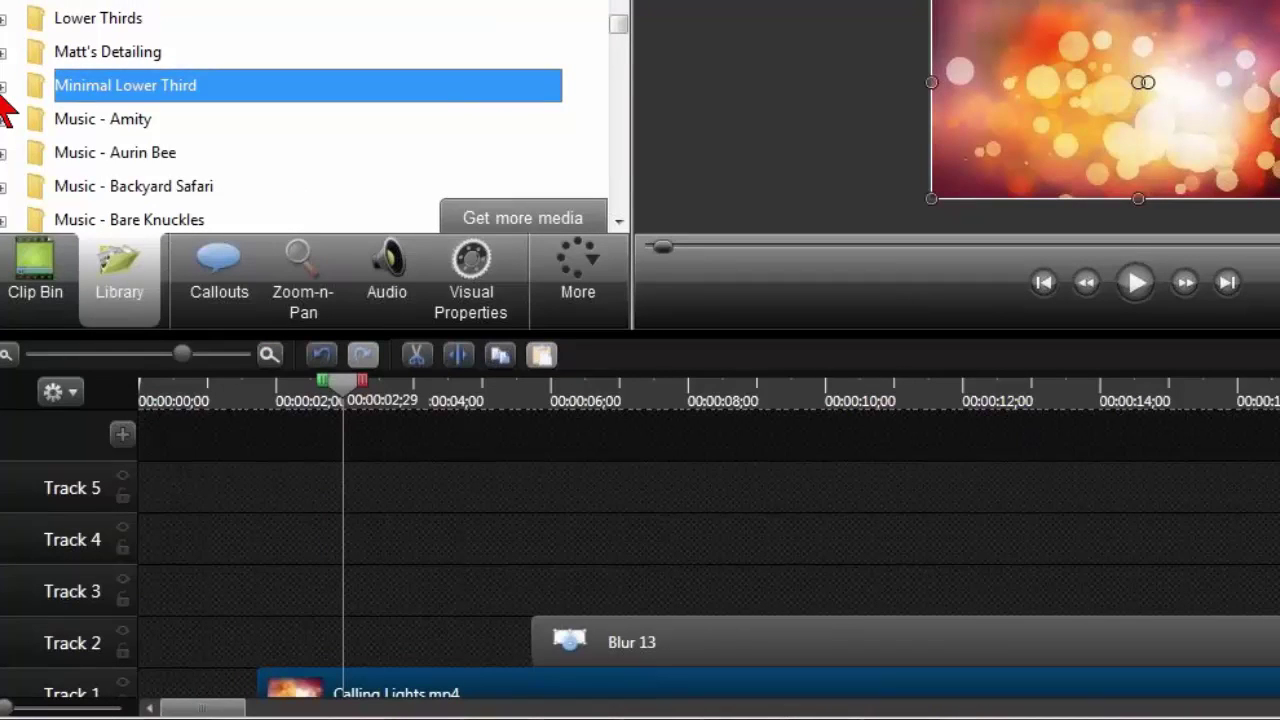
scroll(109, 109, down, 5)
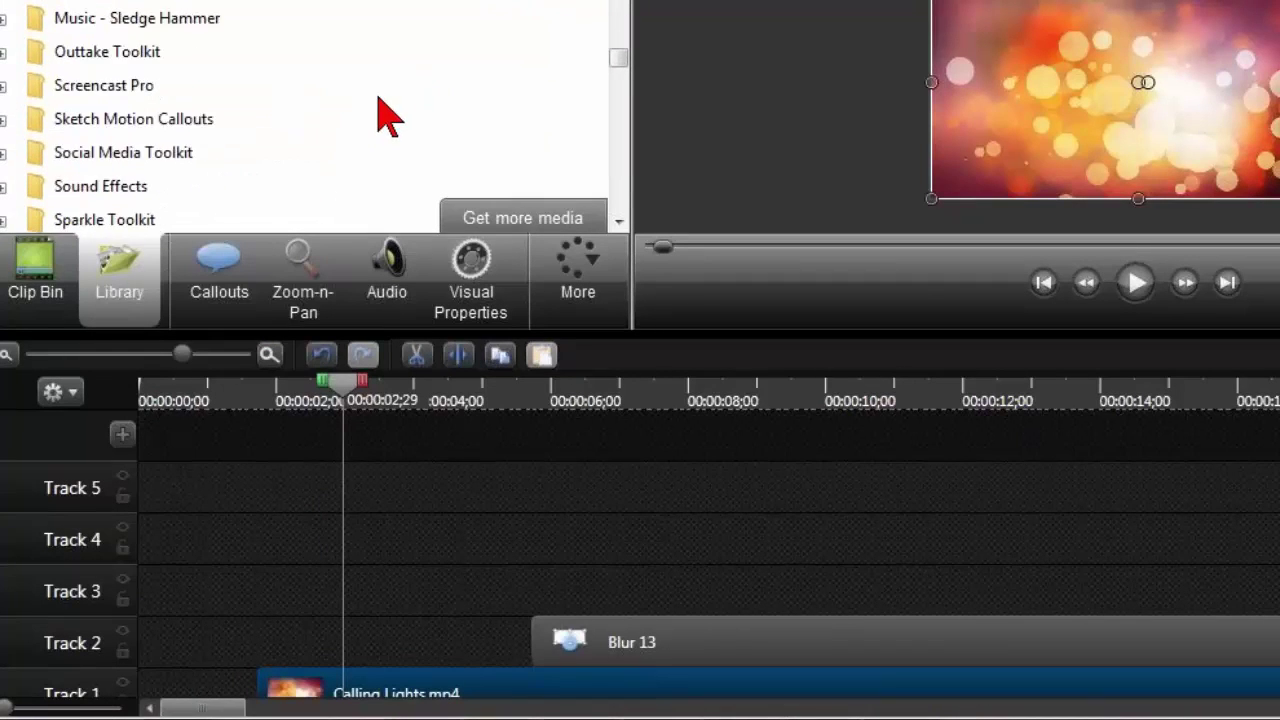
scroll(388, 118, down, 3)
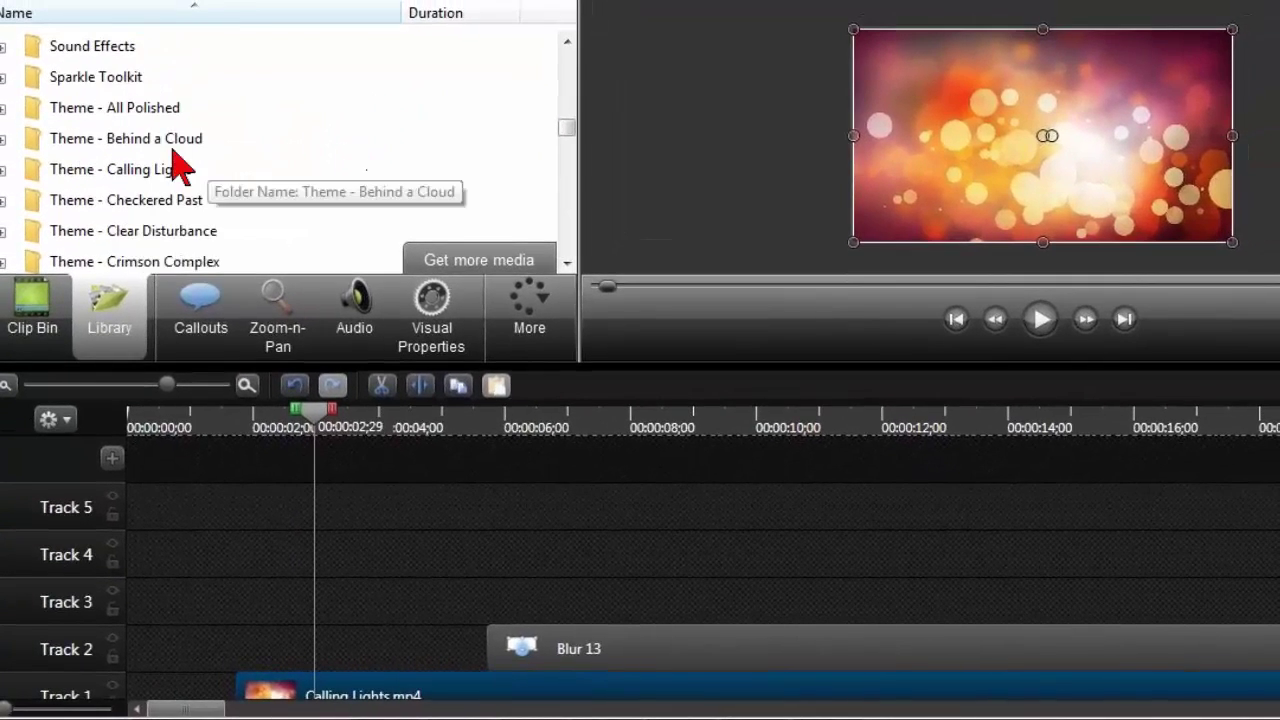
click(6, 172)
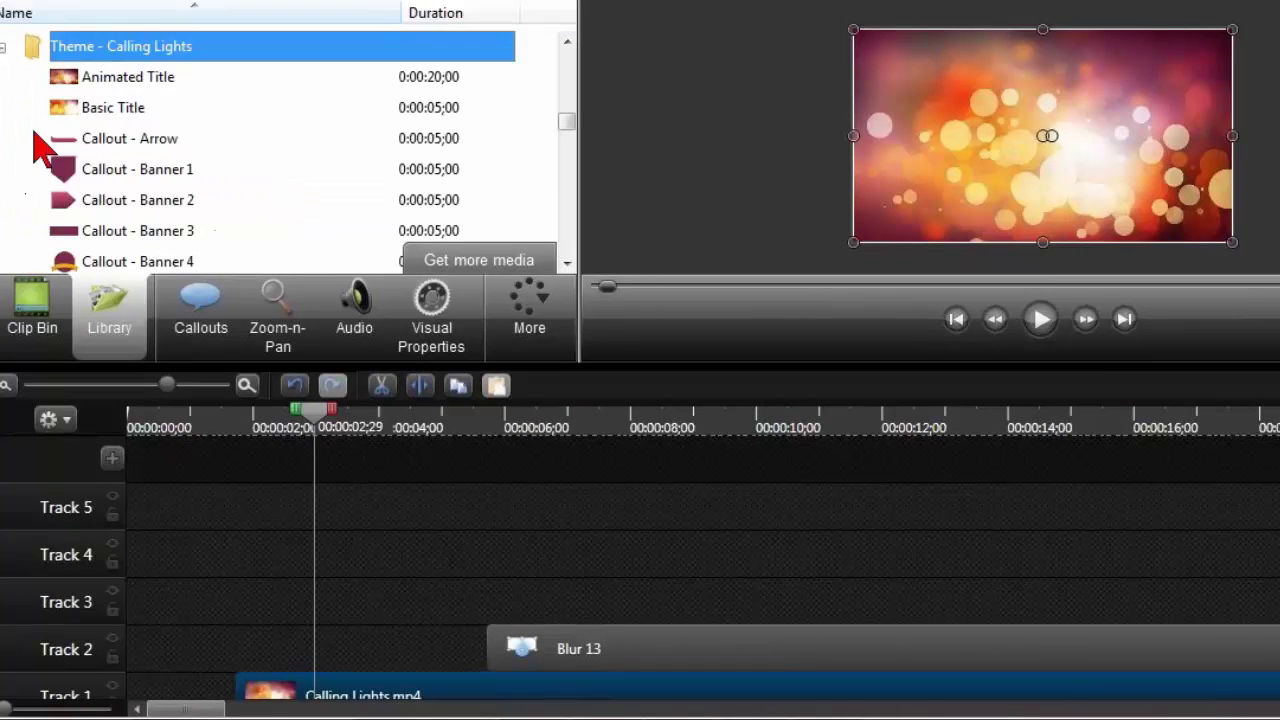
double_click(72, 82)
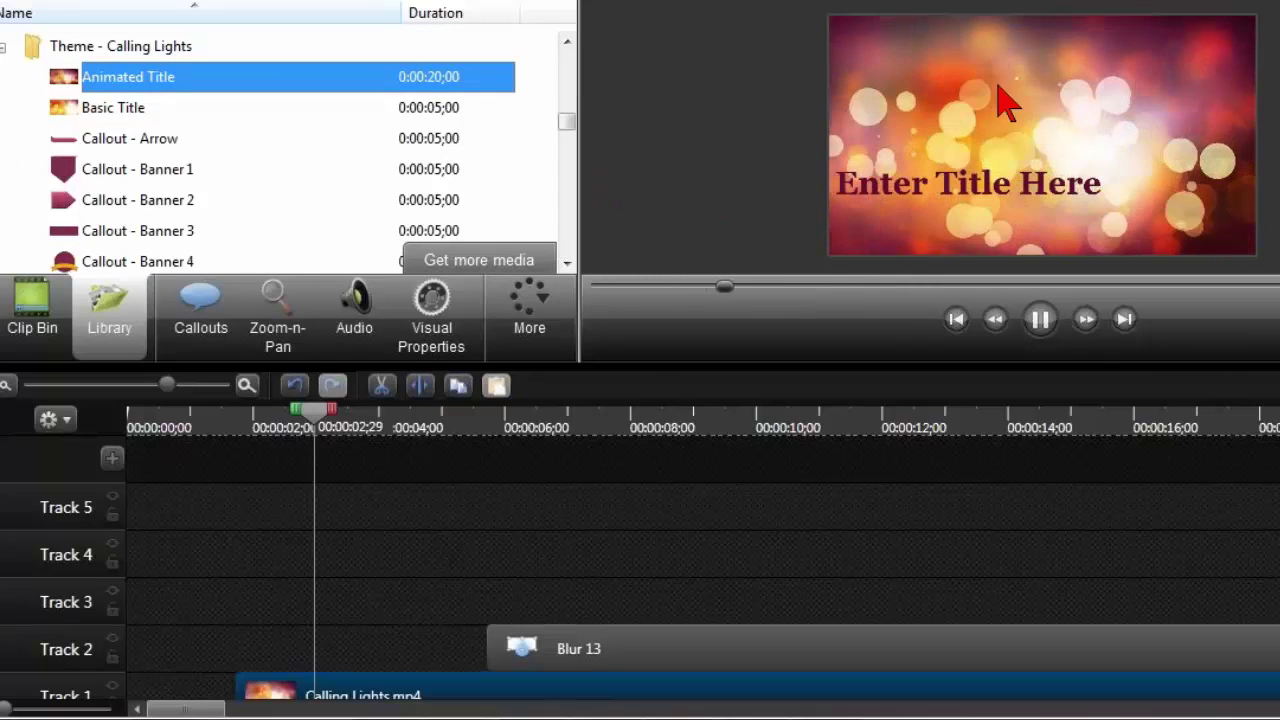
click(1042, 322)
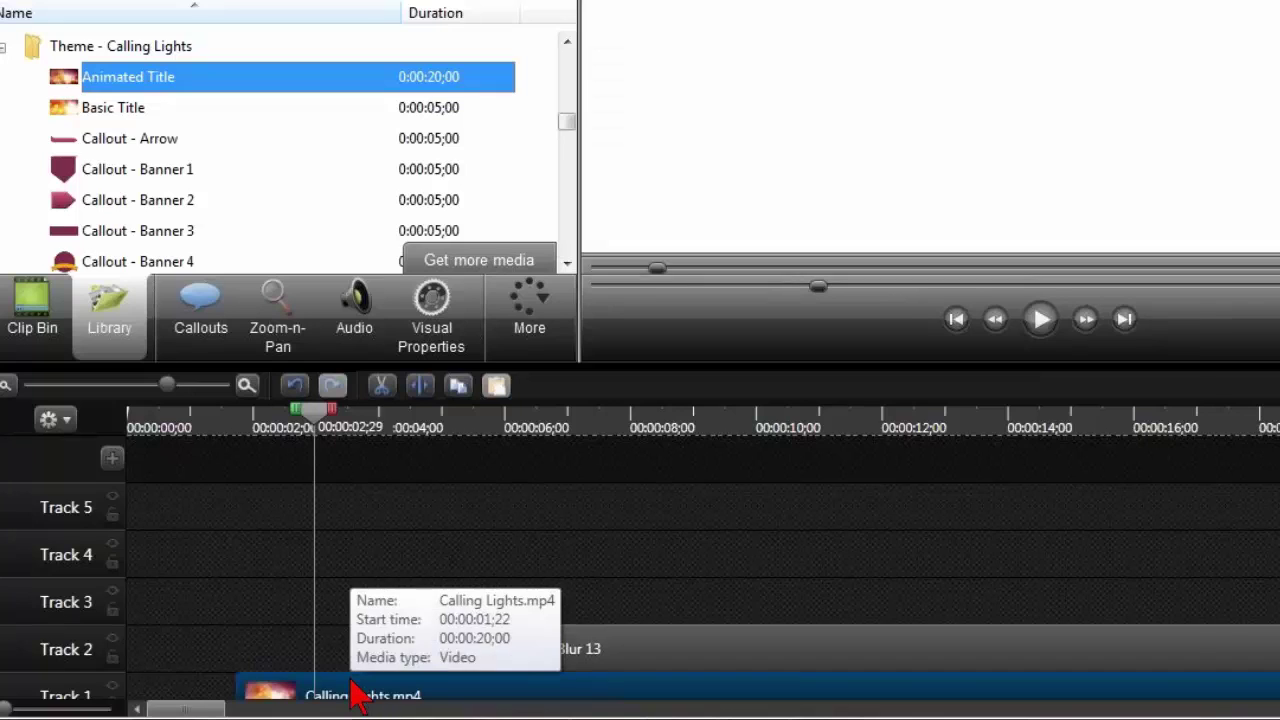
- Add a Blur callout on Track 3 at 0:00:02;19, above Calling Lights.mp4
click(357, 697)
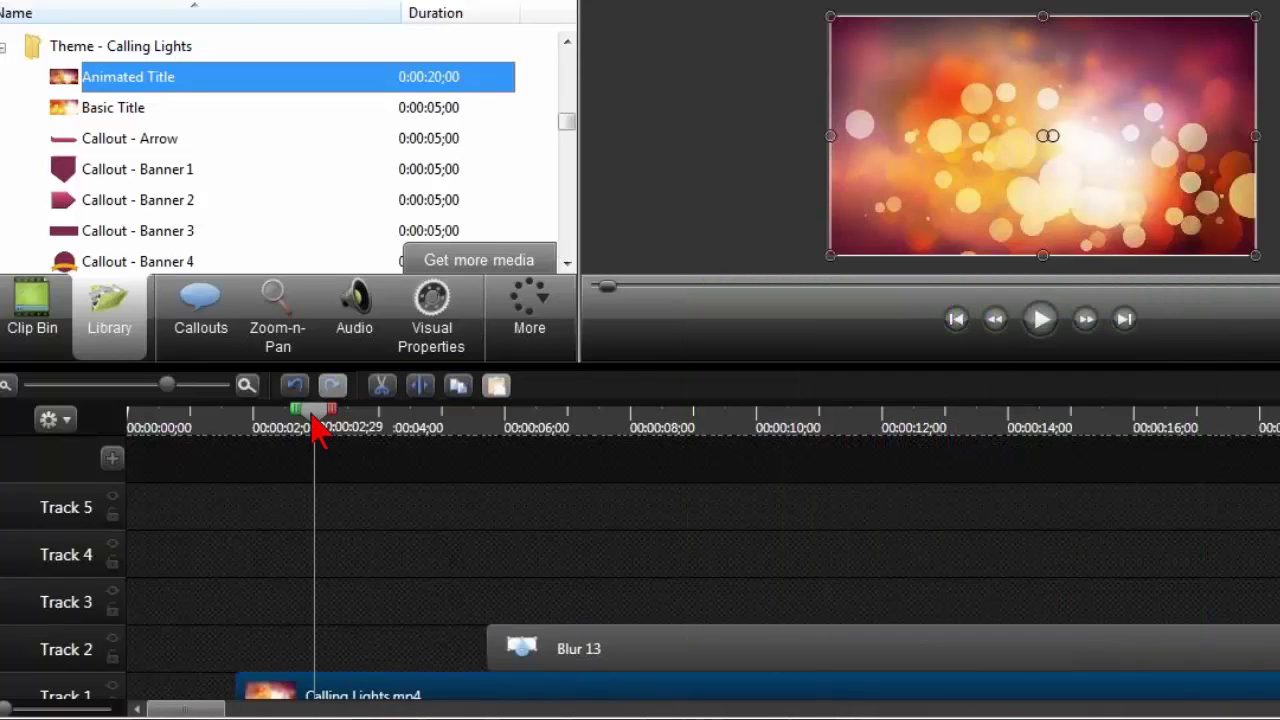
mouse_move(315, 428)
mouse_down()
mouse_move(462, 452)
mouse_move(299, 445)
mouse_up()
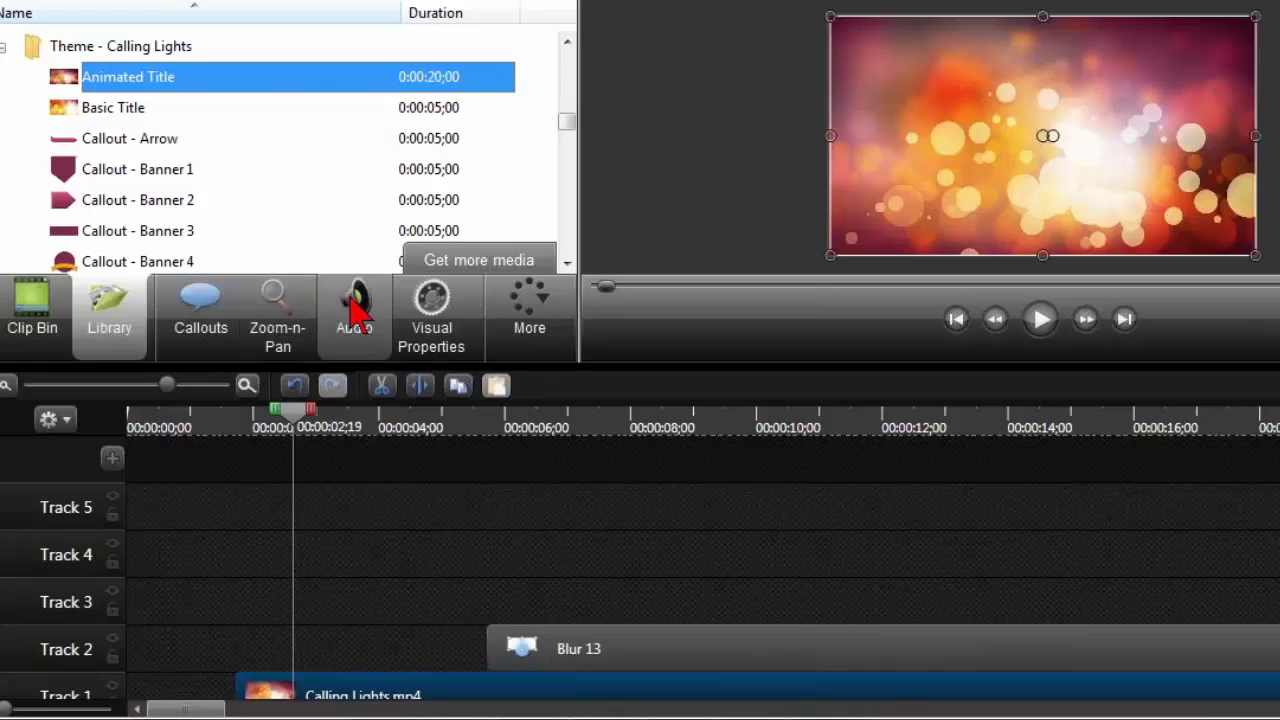
click(197, 322)
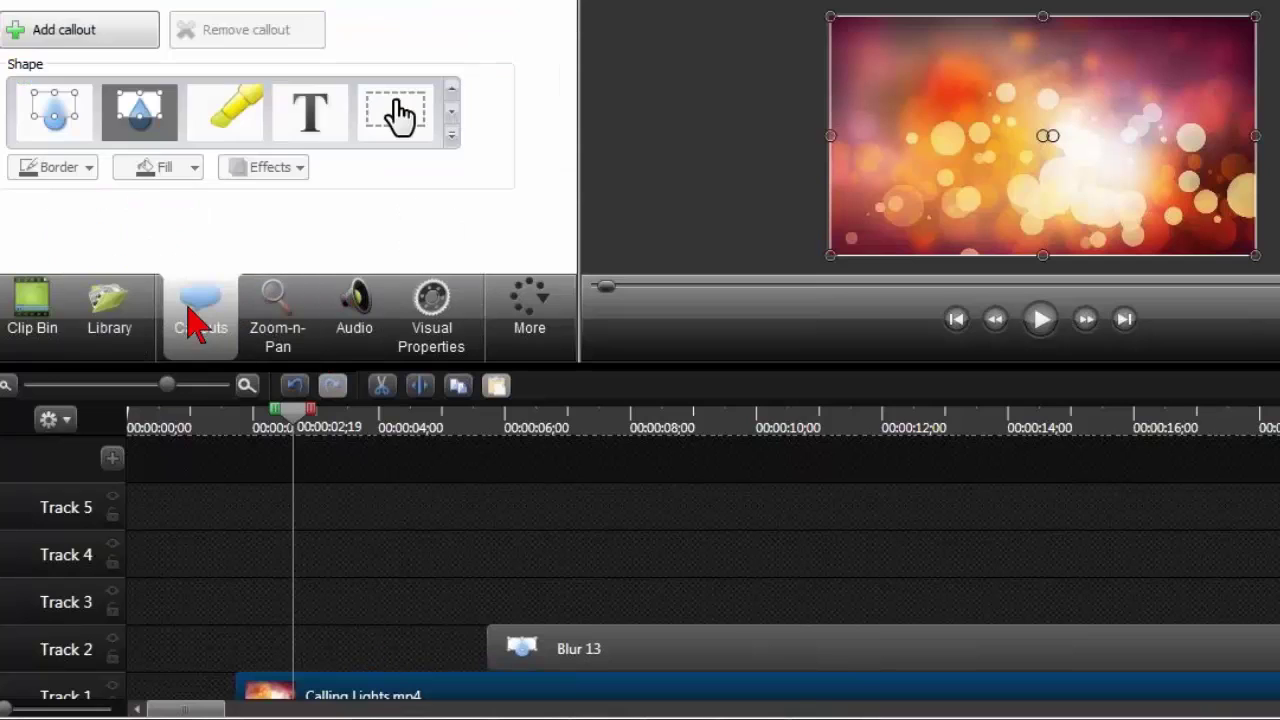
click(118, 42)
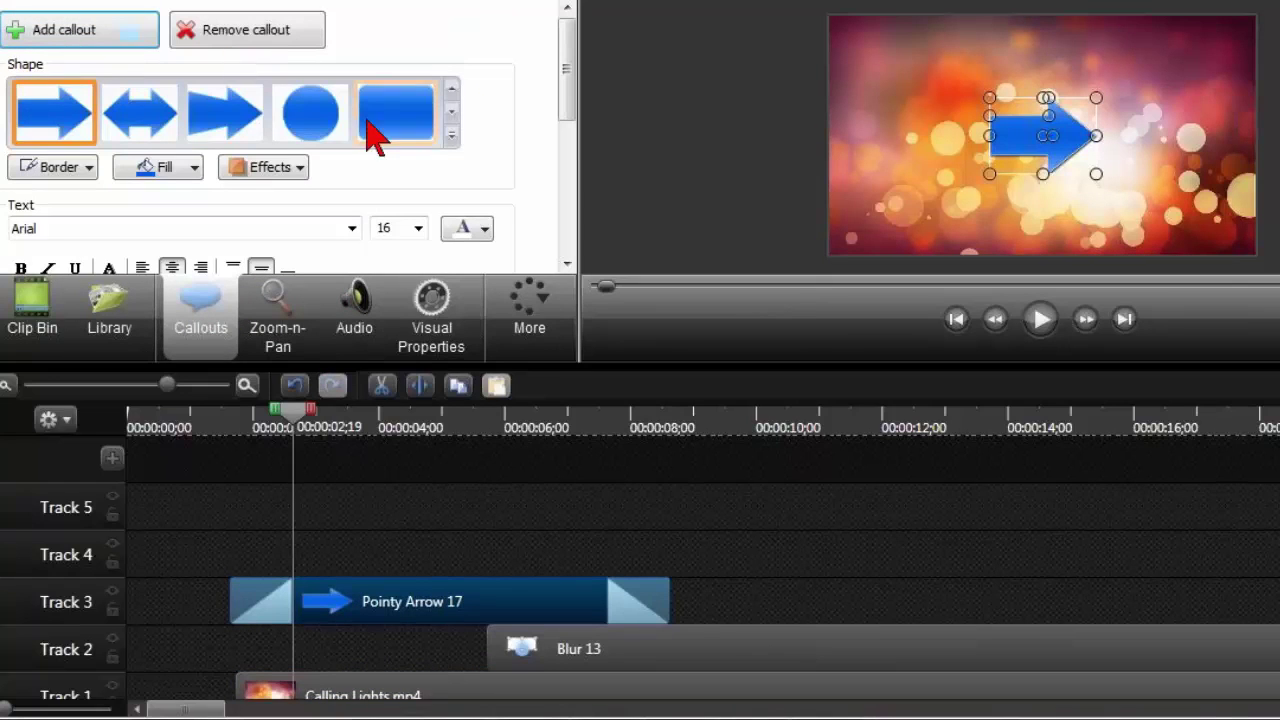
click(452, 135)
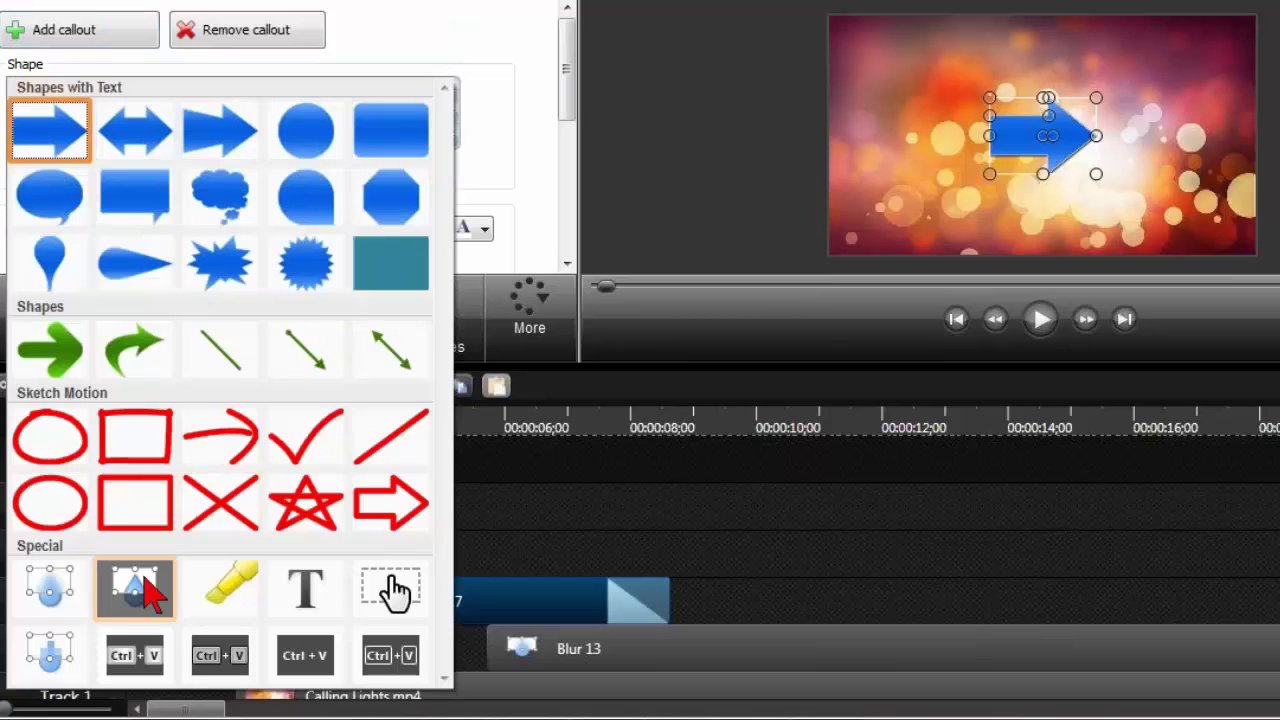
click(50, 595)
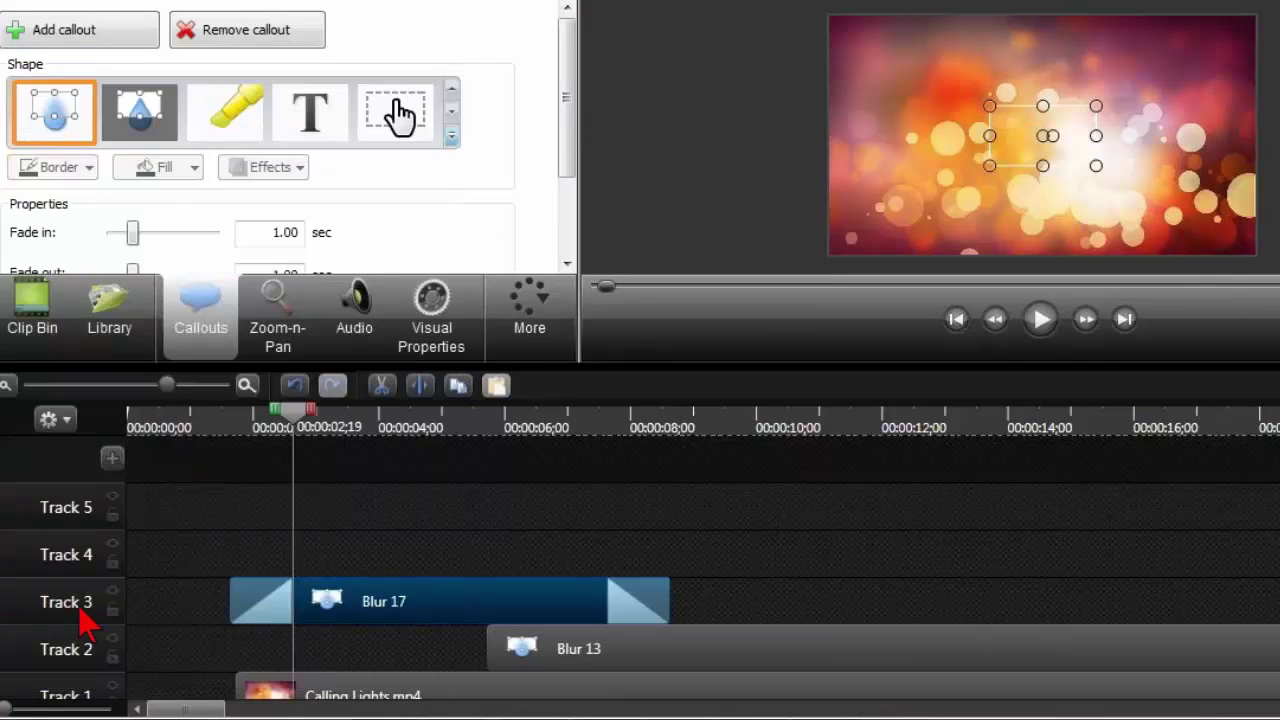
- Set the new blur callout's fade in and fade out to 0.00 sec
drag(570, 163, 569, 214)
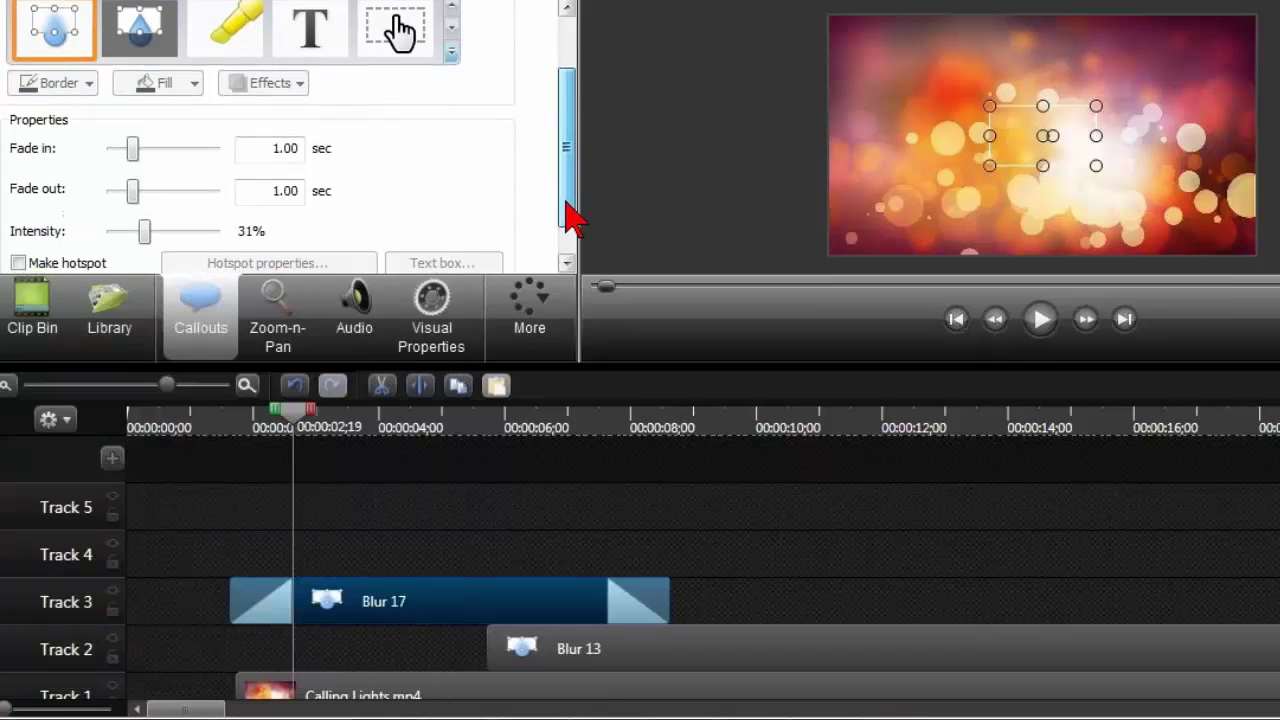
drag(133, 145, 63, 150)
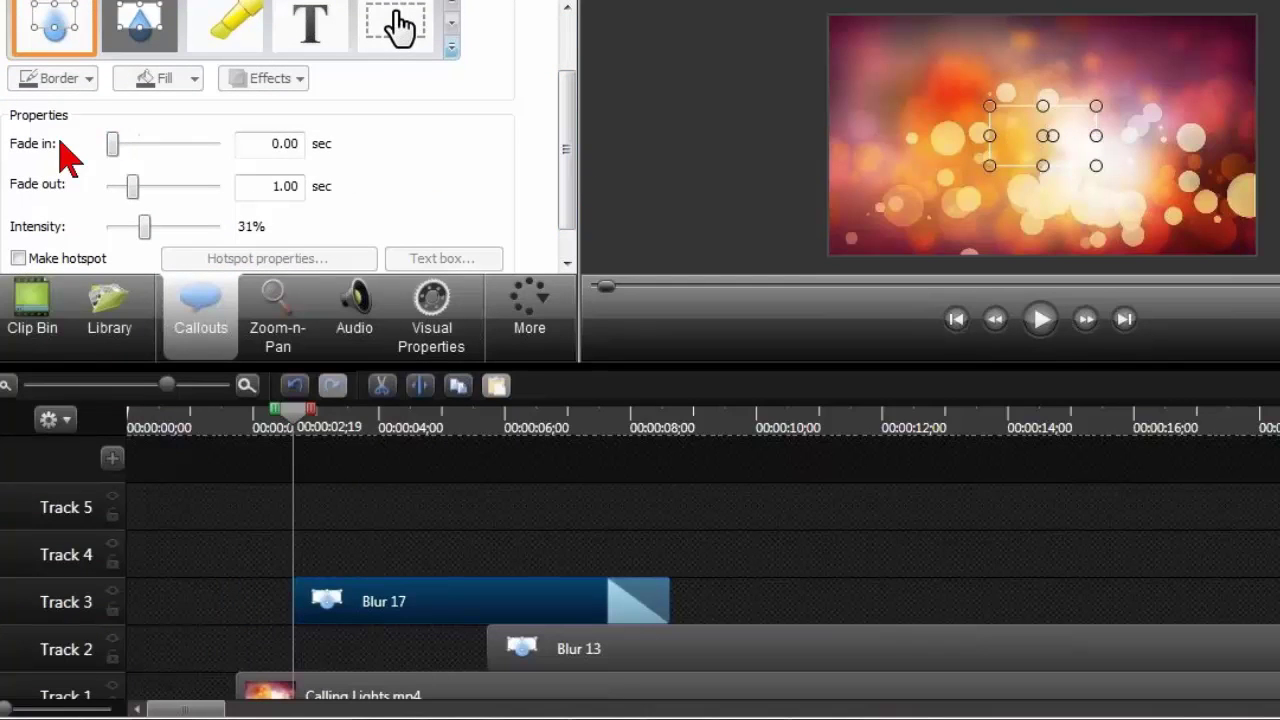
drag(130, 186, 100, 186)
- Stretch the new blur callout over the whole video frame and set its intensity to 40%
drag(989, 166, 824, 256)
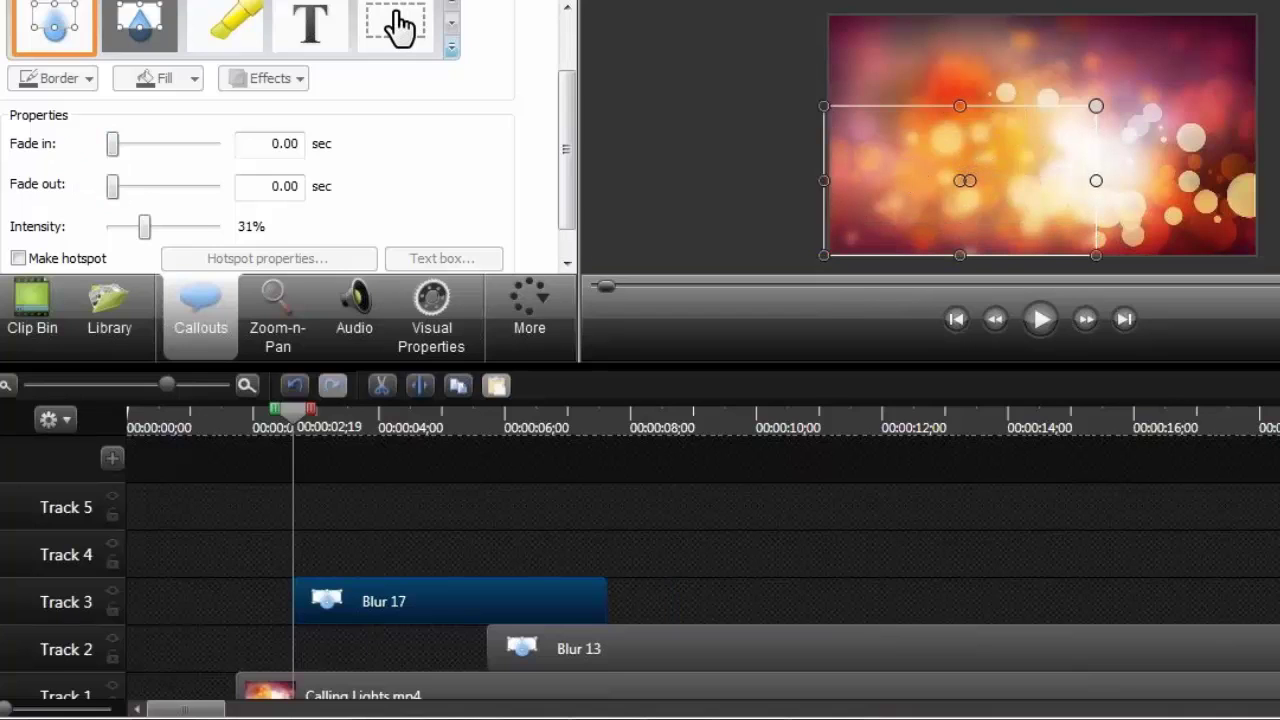
drag(1096, 106, 1258, 6)
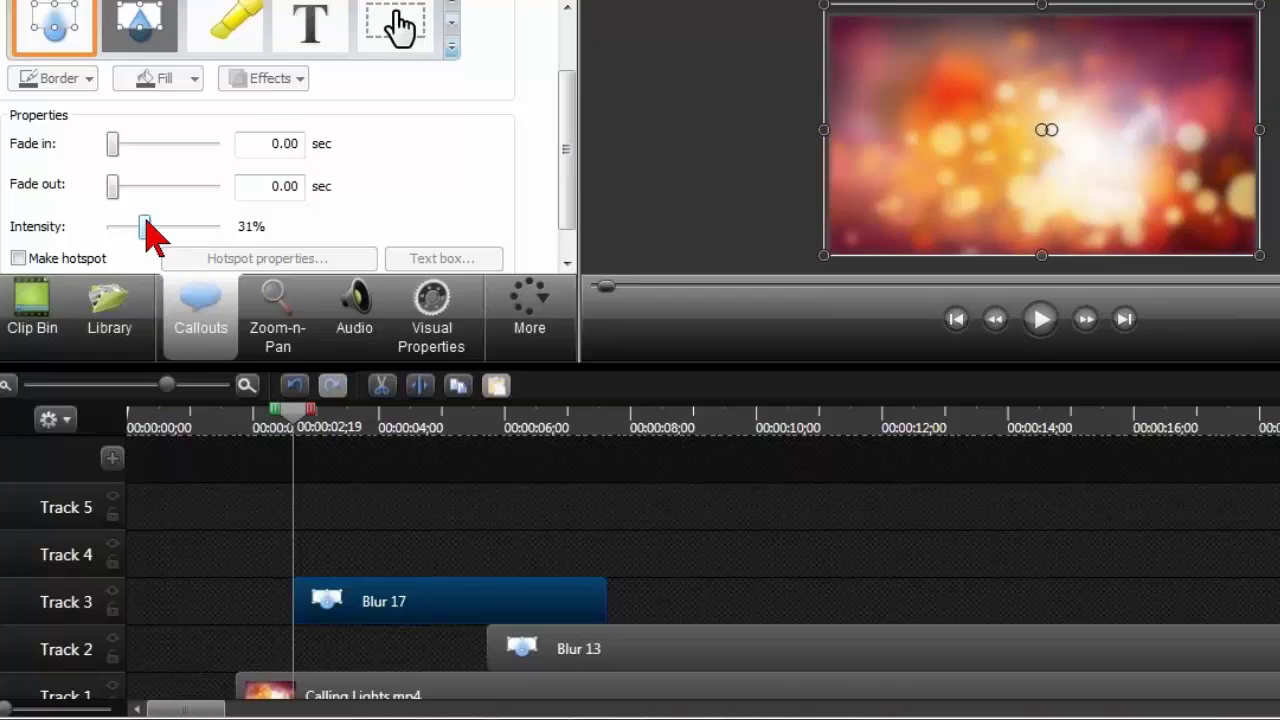
mouse_move(140, 223)
mouse_down()
mouse_move(167, 223)
mouse_move(156, 226)
mouse_move(164, 241)
mouse_move(153, 224)
mouse_up()
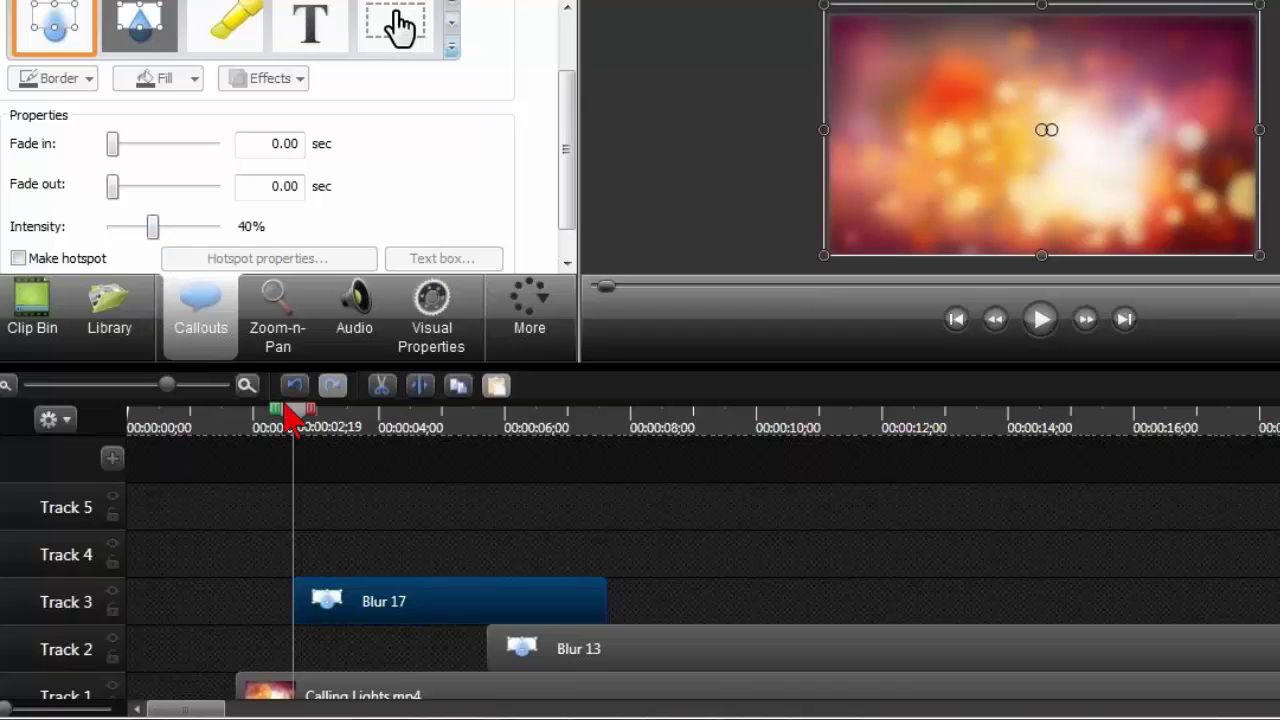
- Extend Blur 17 on Track 2 to about 0:00:22 and move Group 3 on Track 3 to start at 0:00:03;28
click(420, 697)
drag(323, 417, 375, 437)
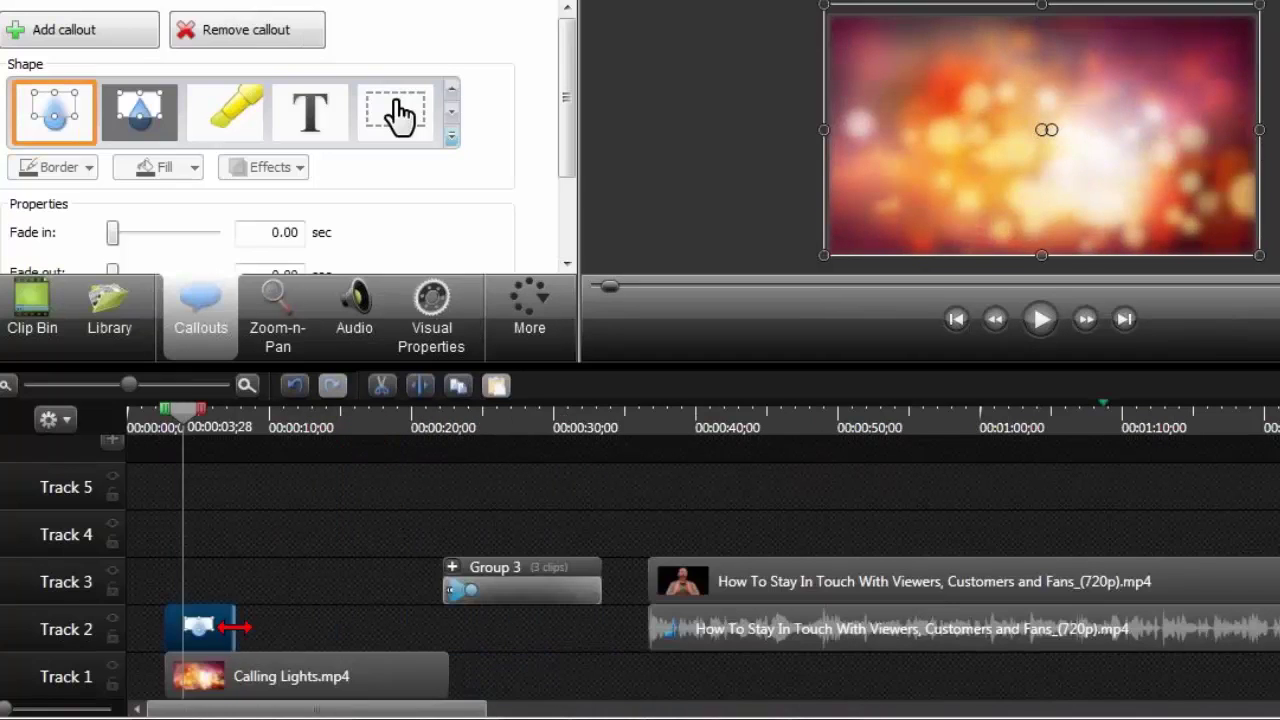
click(245, 640)
drag(232, 627, 205, 590)
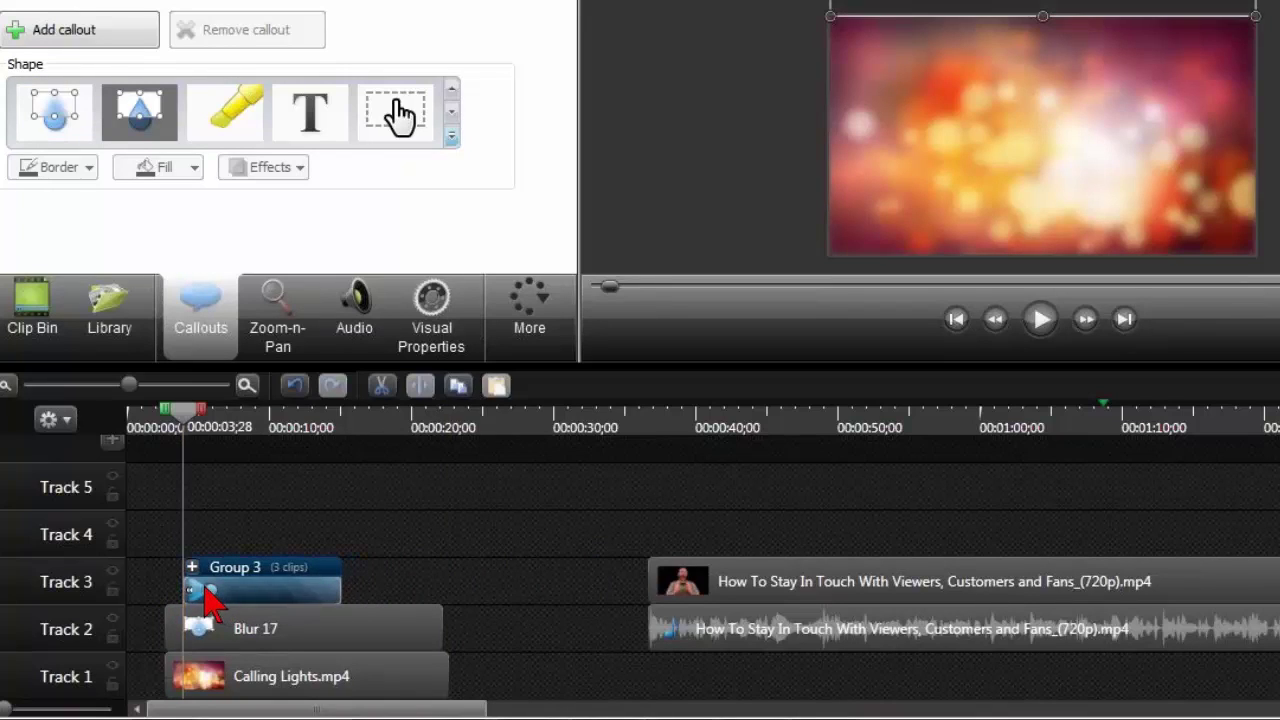
- Move both animation arrows to the beginning of Group 3 and shift the group to start at 0:00:02;22
click(167, 428)
scroll(218, 462, up, 3)
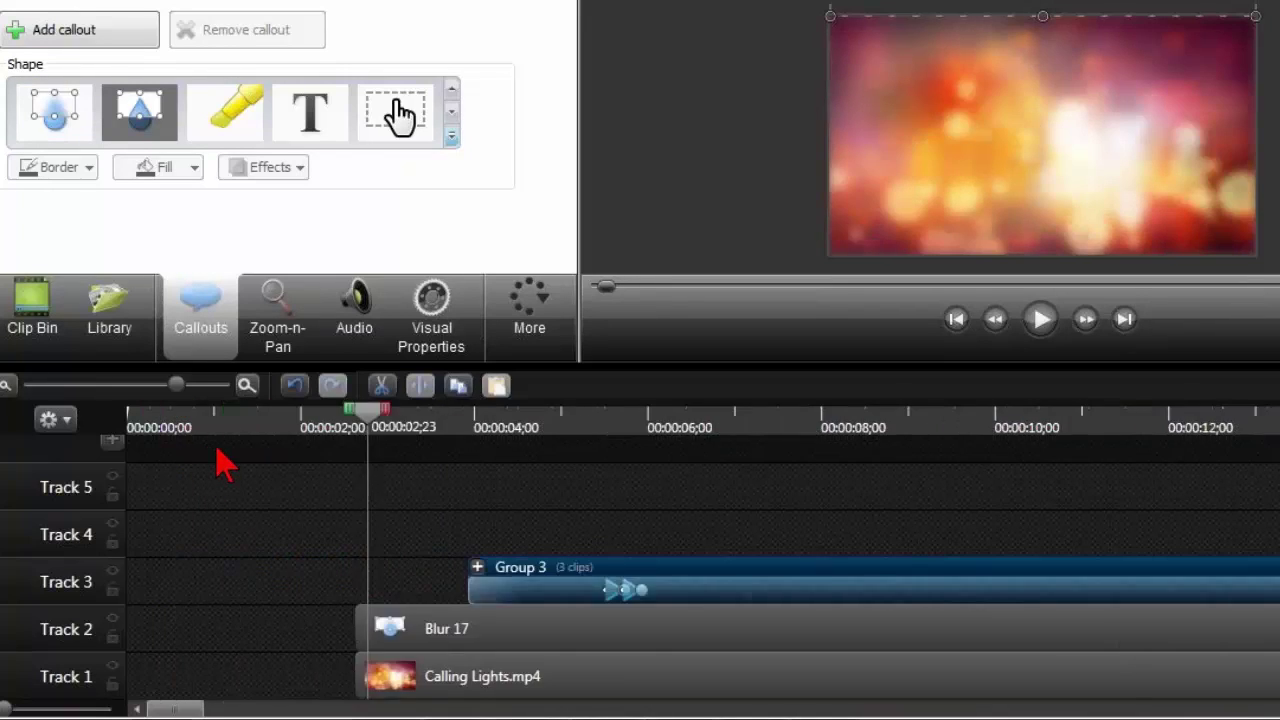
drag(447, 422, 434, 421)
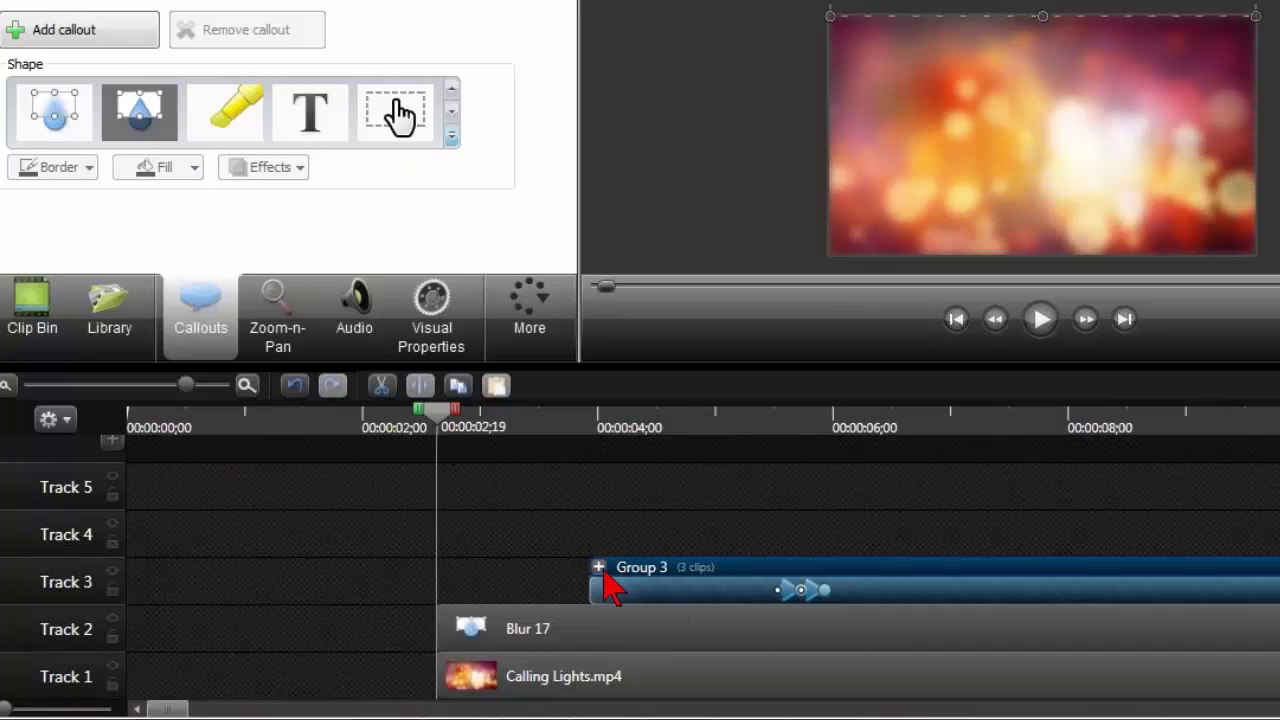
drag(791, 588, 612, 591)
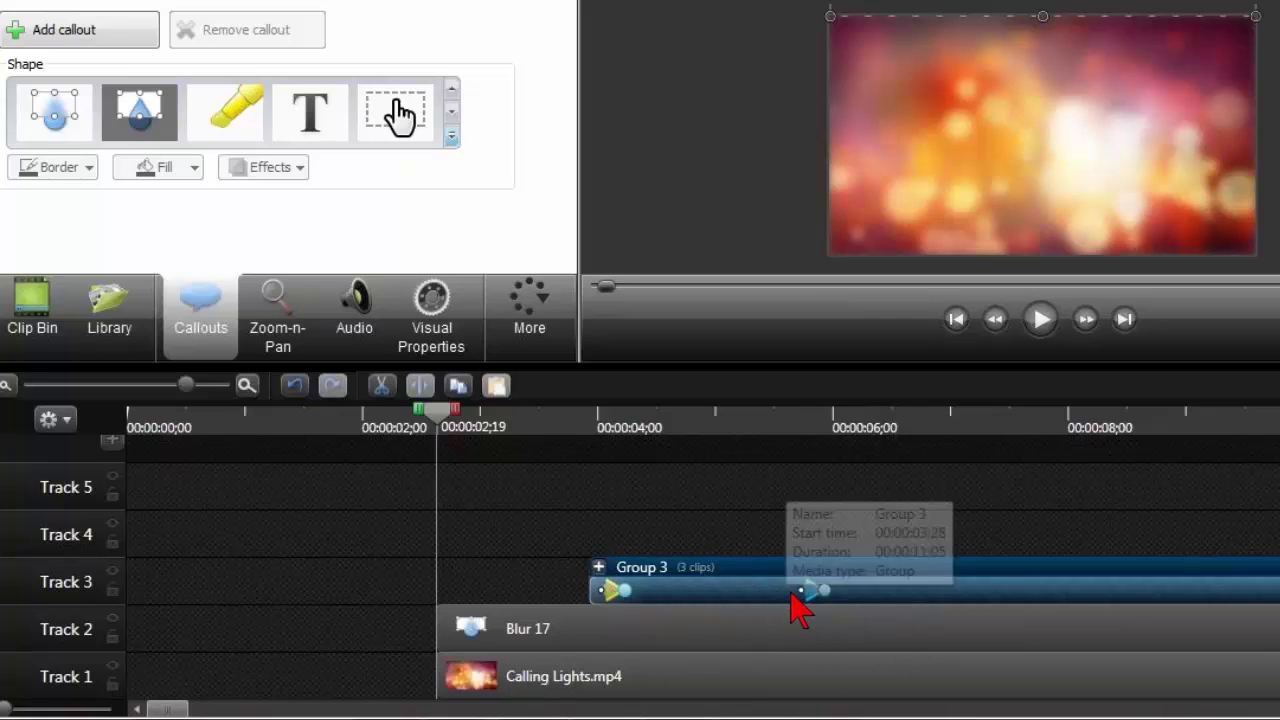
drag(810, 591, 502, 575)
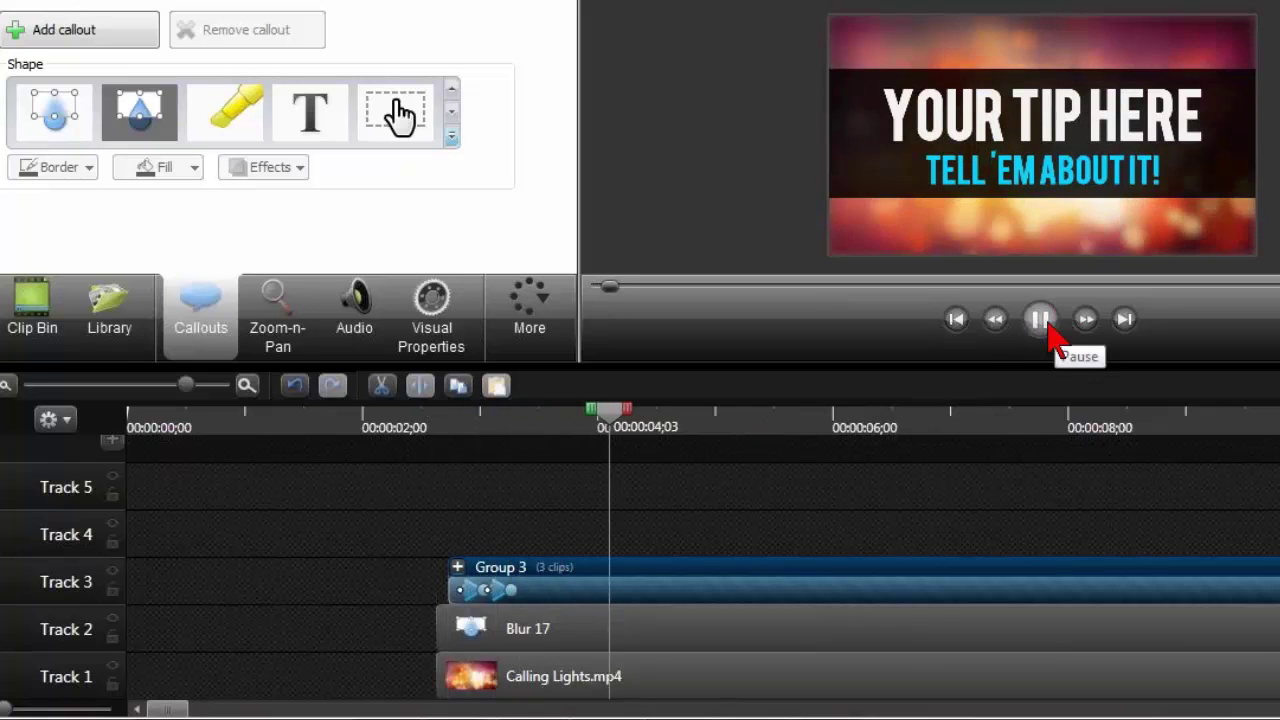
click(1048, 326)
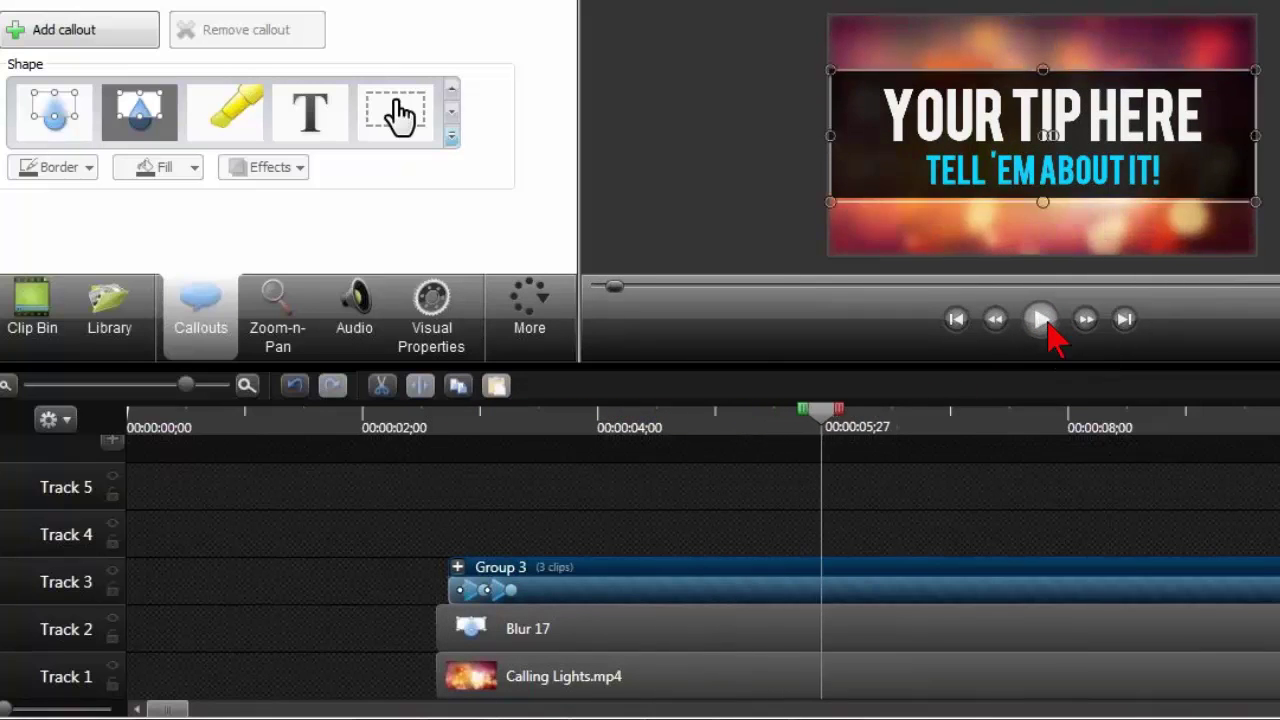
- View the text settings of Text 15 inside Group 3 and play the collapsed group from 0:00:02;22
click(457, 567)
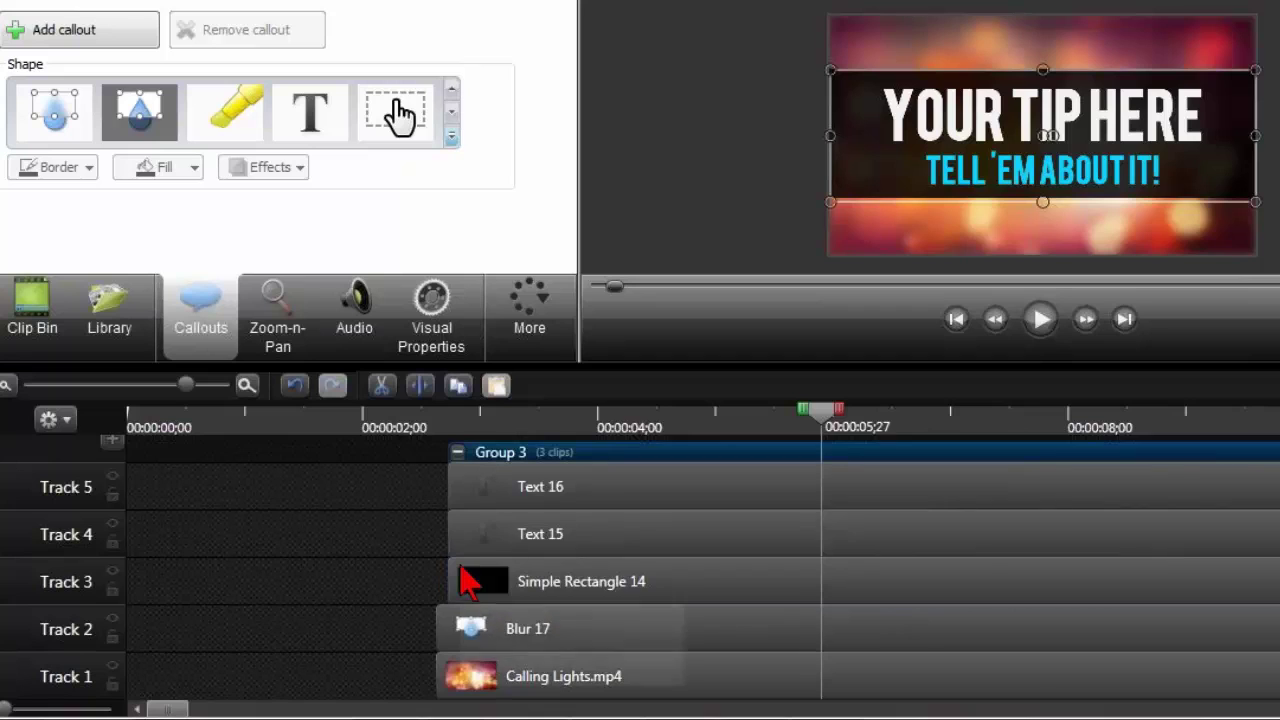
click(660, 548)
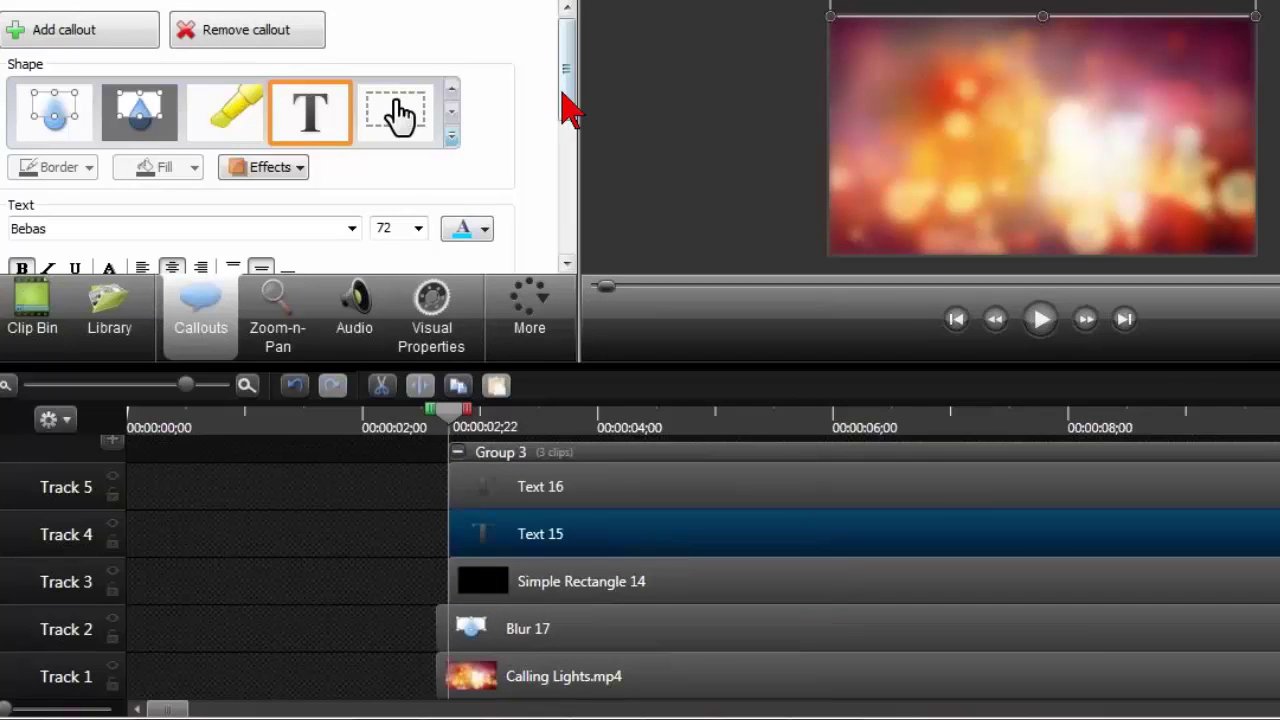
drag(570, 105, 580, 180)
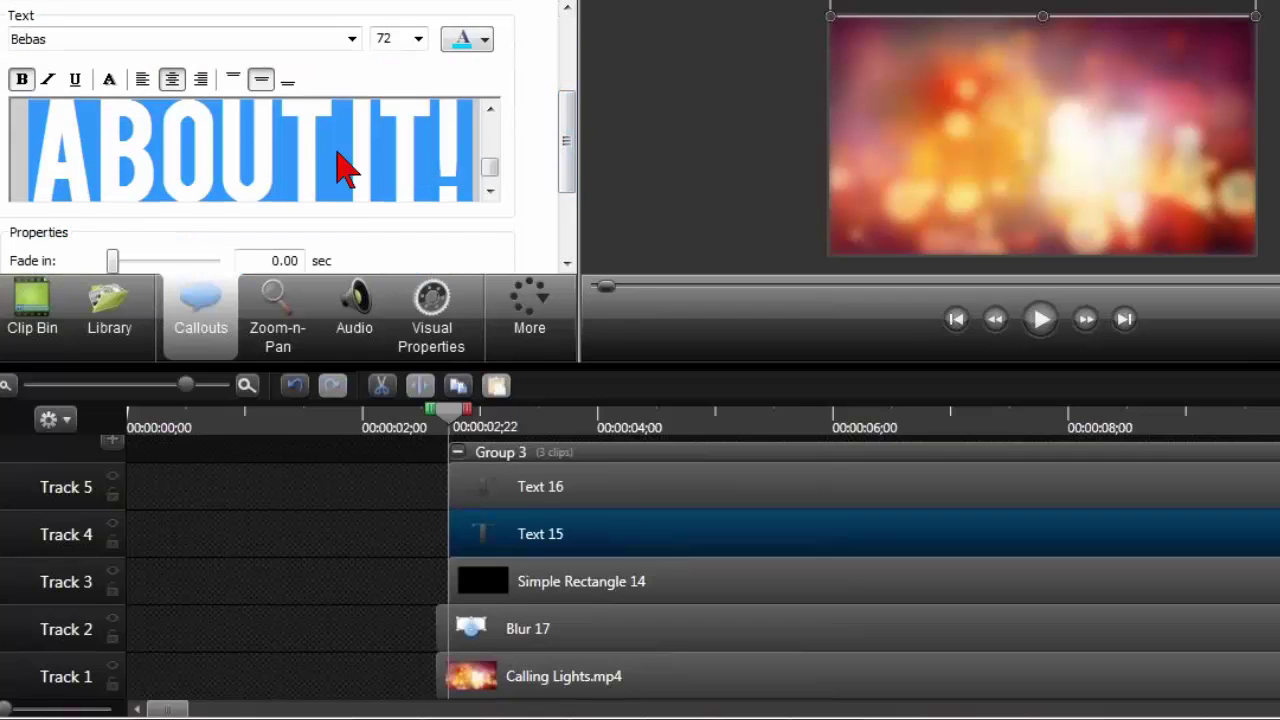
click(457, 452)
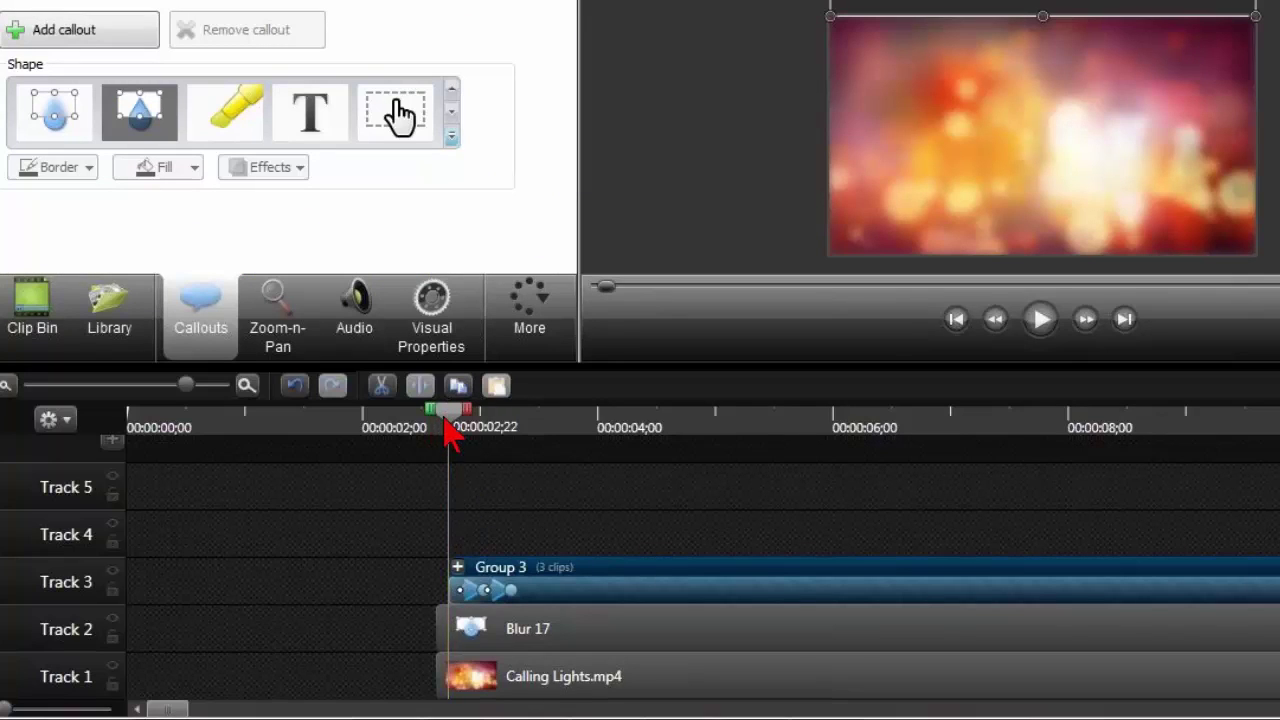
click(1040, 319)
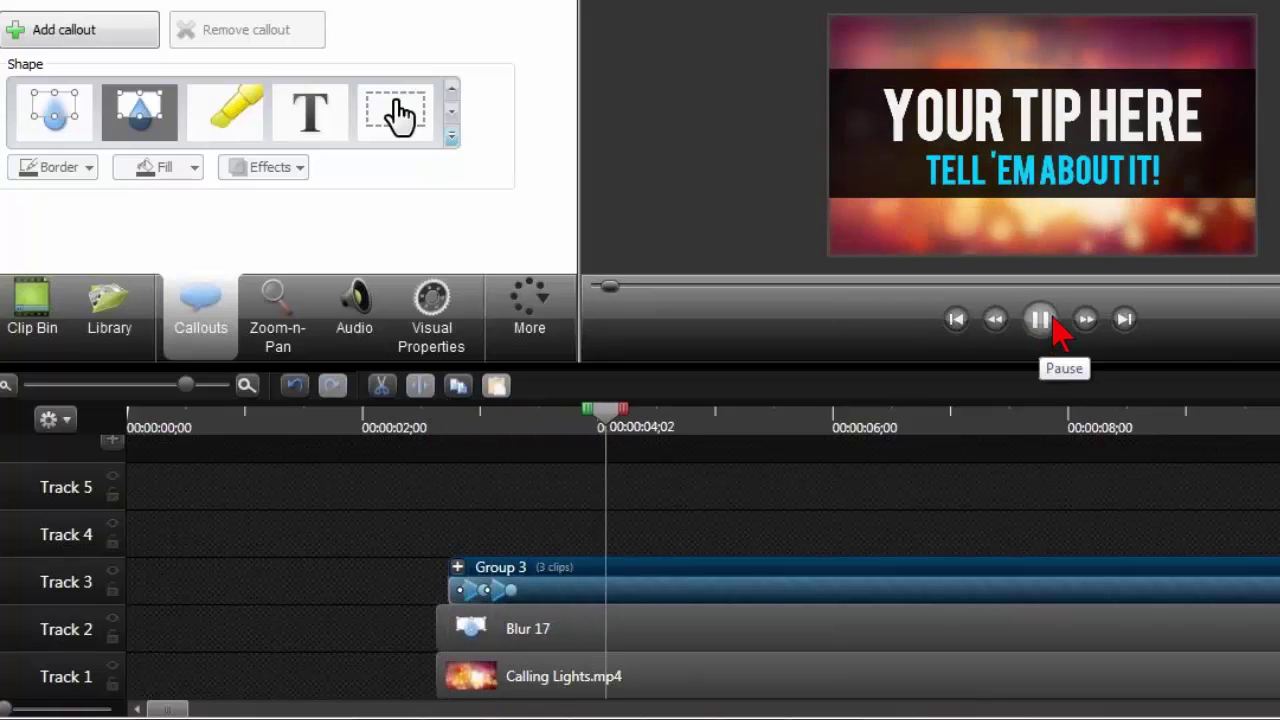
click(1050, 322)
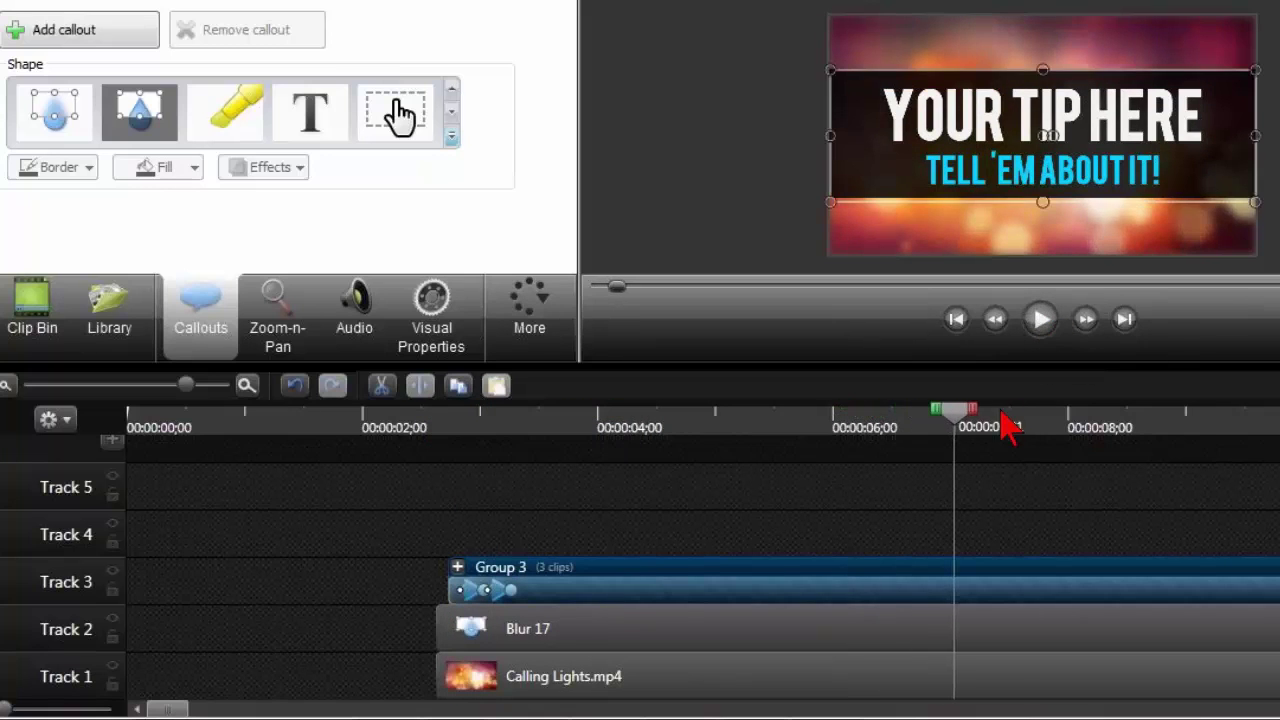
- Trim Blur 17, Calling Lights.mp4 and Group 3 to end together at about 0:00:08;25, and play back the ending from 0:00:07;26
scroll(950, 480, down, 2)
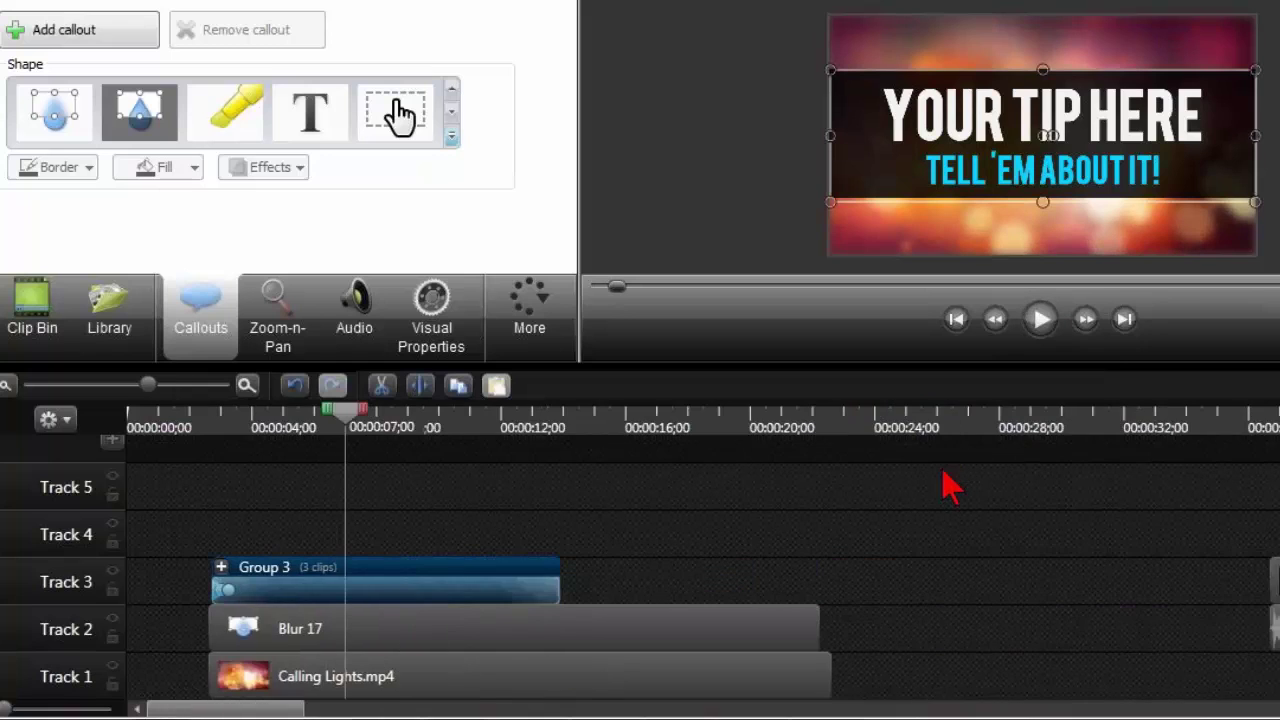
drag(818, 635, 403, 635)
drag(829, 680, 402, 683)
drag(558, 566, 404, 566)
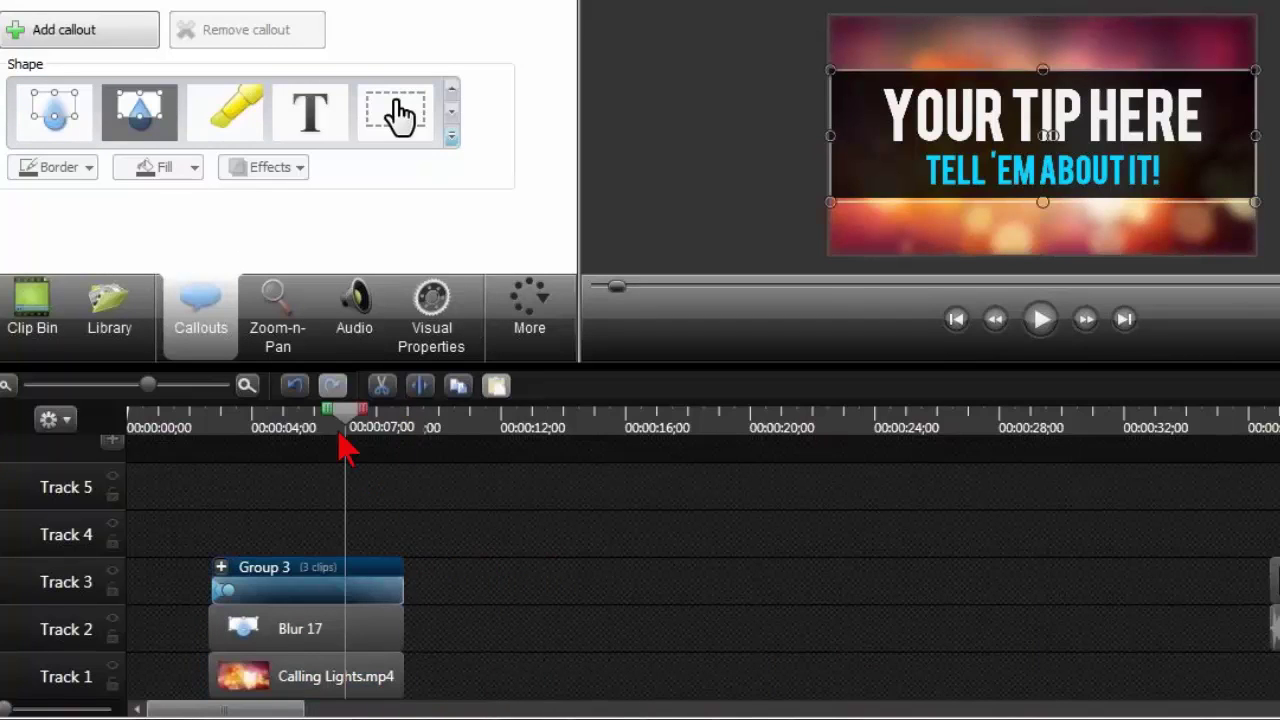
drag(340, 437, 372, 440)
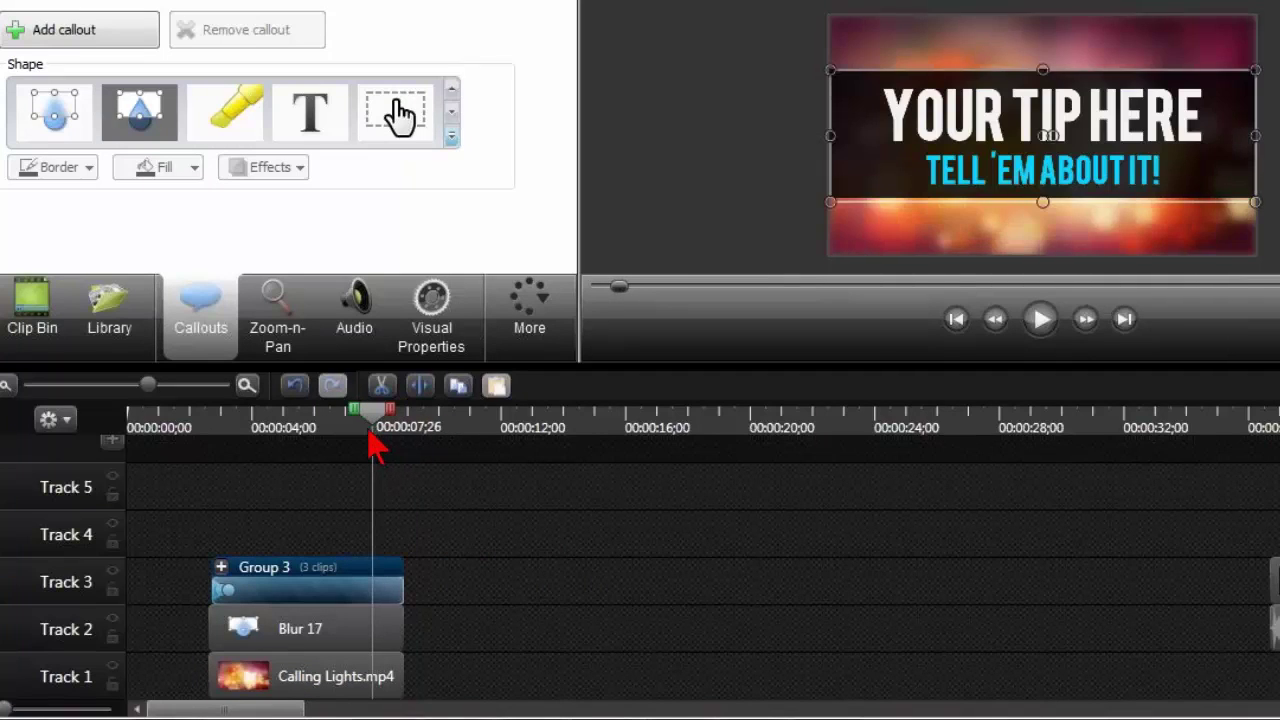
click(1041, 320)
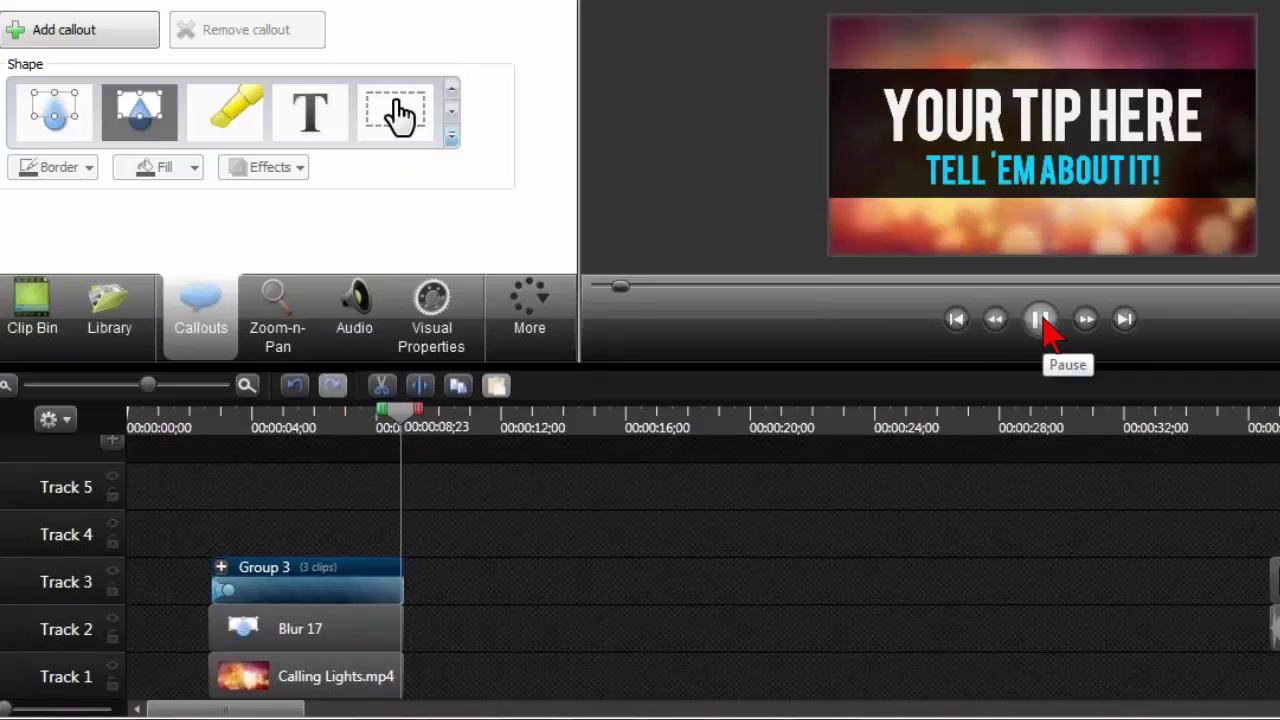
- Play back the title sequence from just before Group 3 and examine the frames around its end near 0:00:08;27
click(1041, 320)
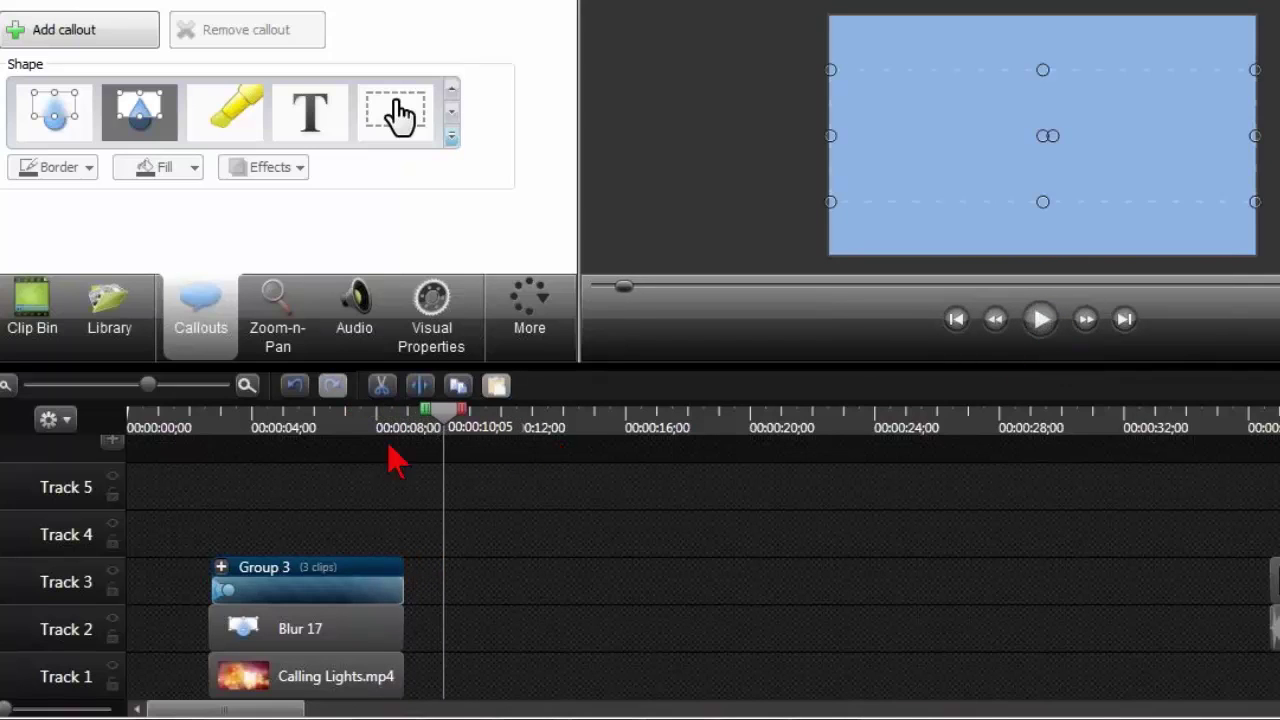
click(204, 418)
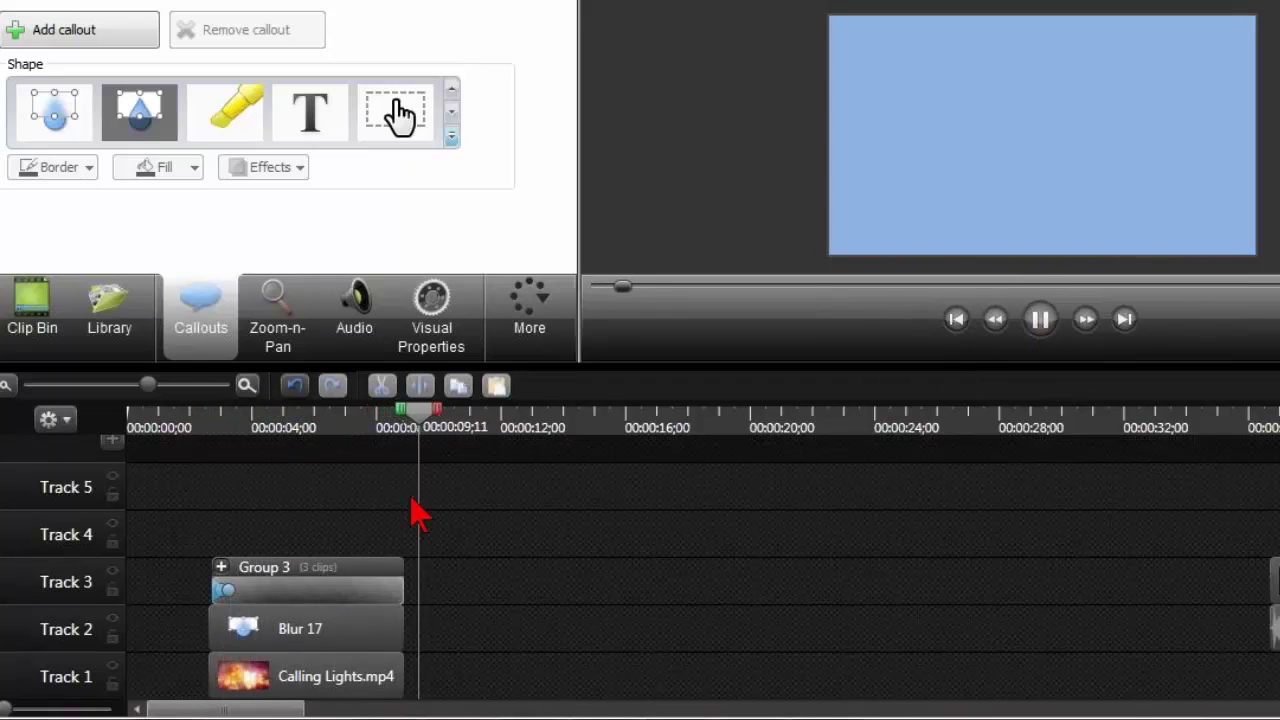
click(411, 425)
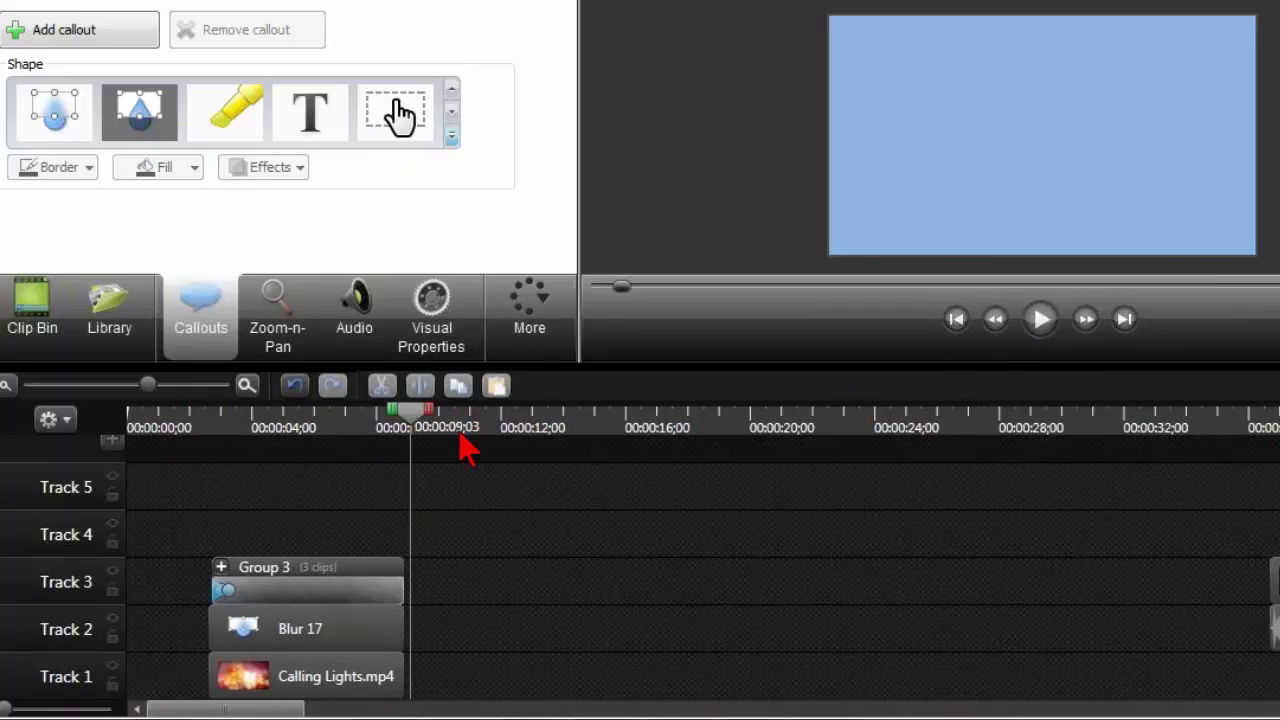
drag(420, 428, 414, 440)
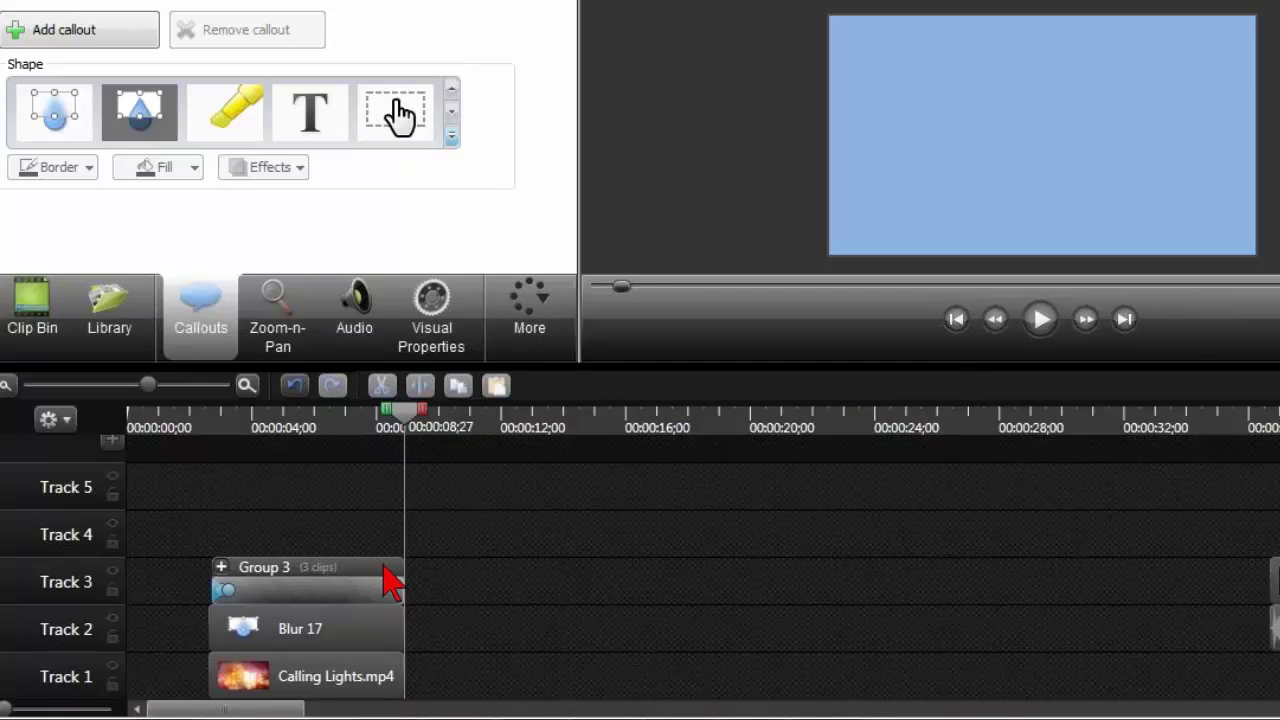
click(378, 432)
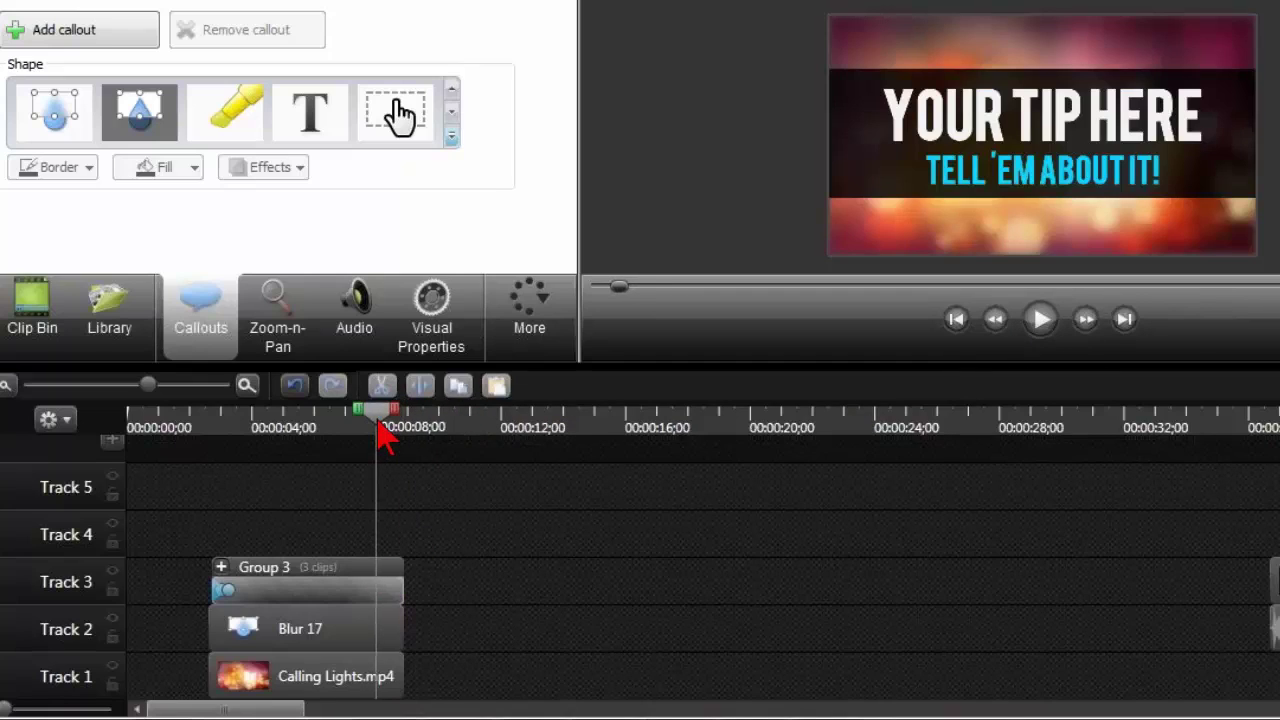
click(403, 432)
- Play the How To Stay In Touch With Viewers, Customers and Fans clip from 0:01:07;25 to view its finished title graphic
drag(1270, 430, 1063, 586)
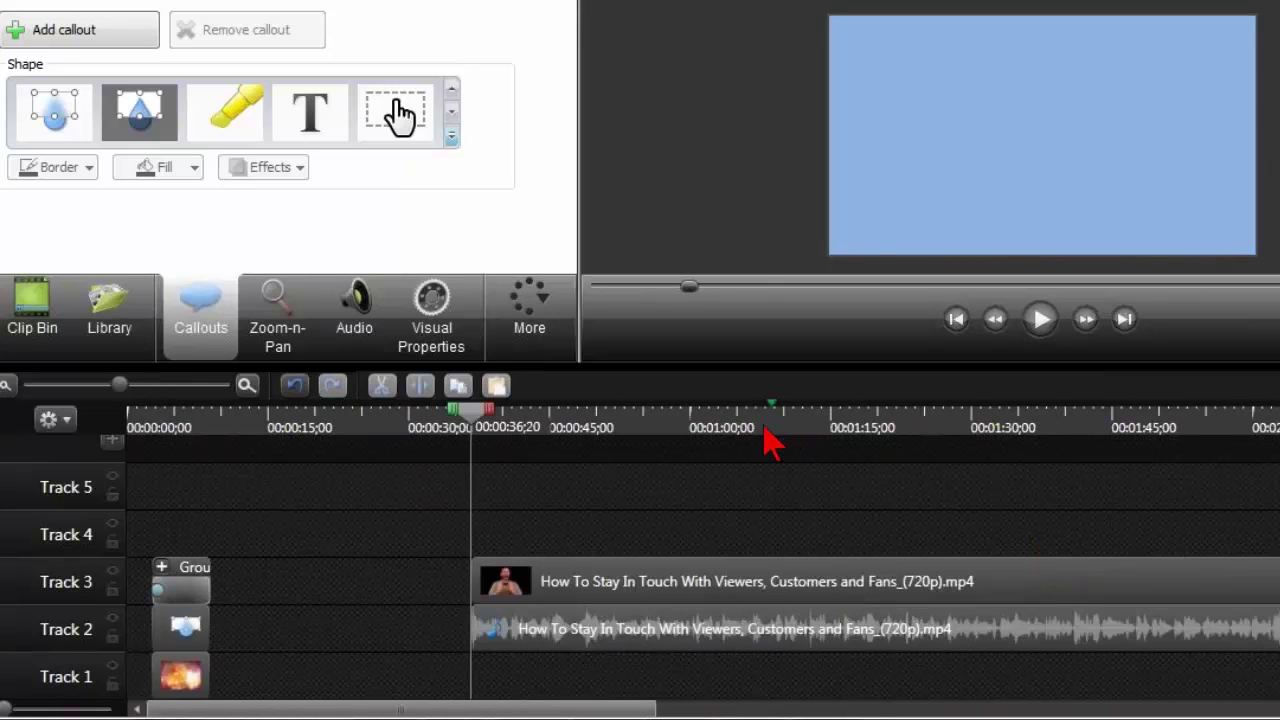
click(764, 430)
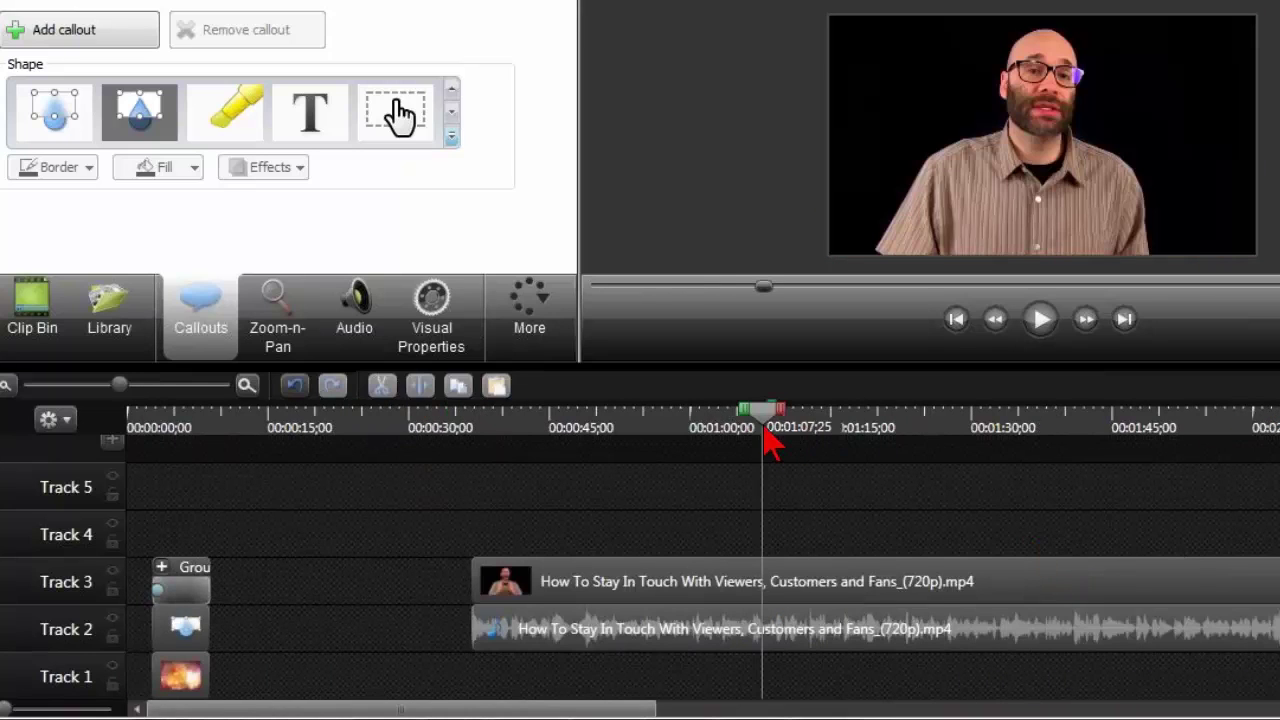
click(1040, 319)
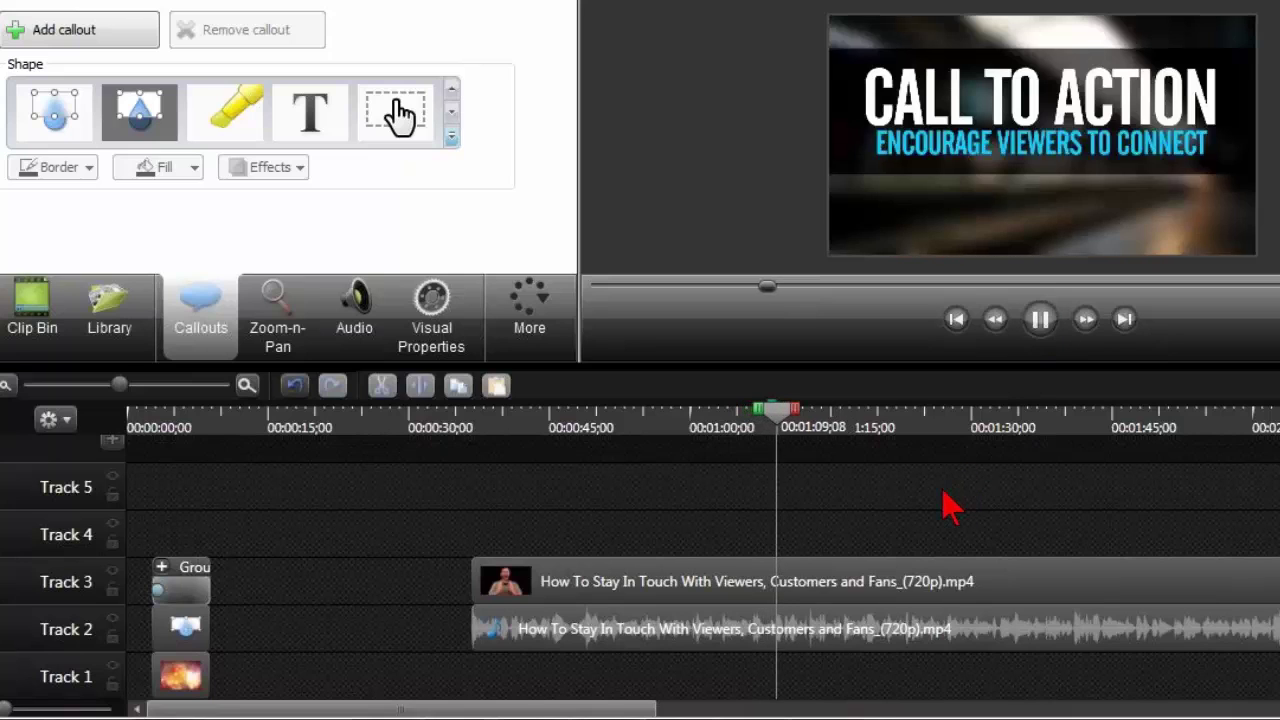
click(1040, 319)
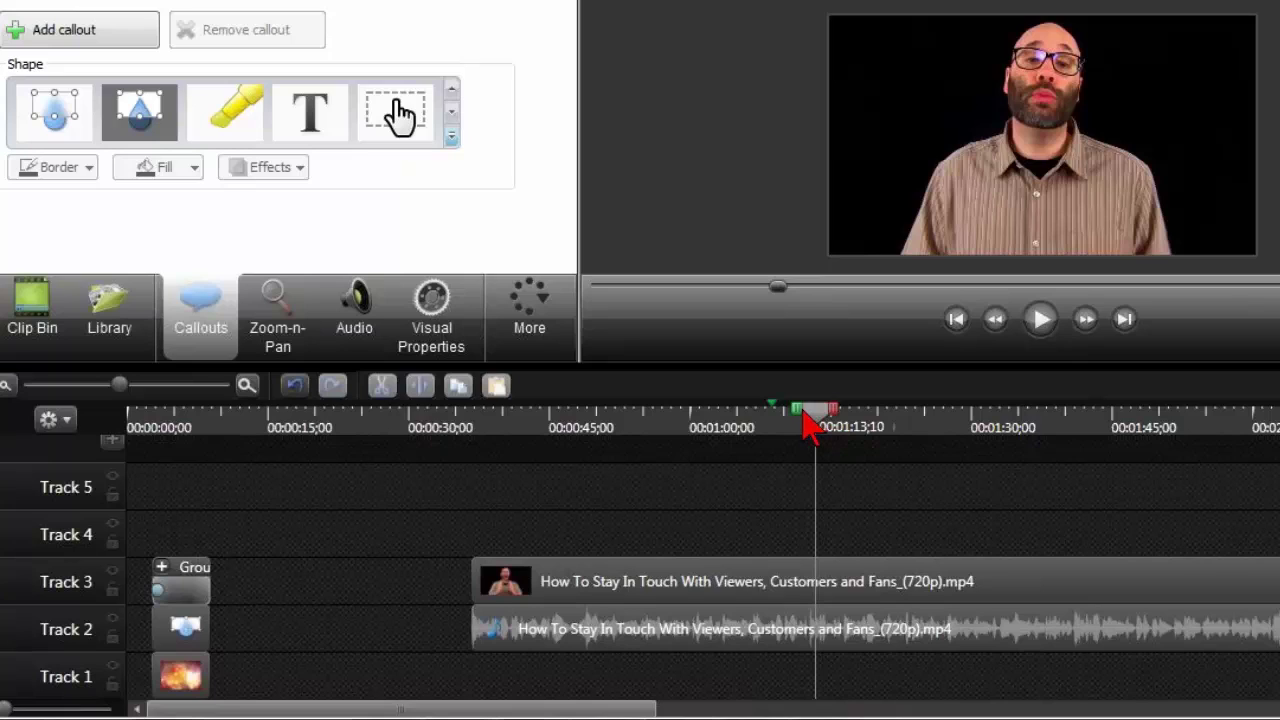
- Return to Group 3 on Track 3 and scrub through its opening animation from 0:00:02;15
click(160, 435)
scroll(160, 437, up, 3)
click(288, 428)
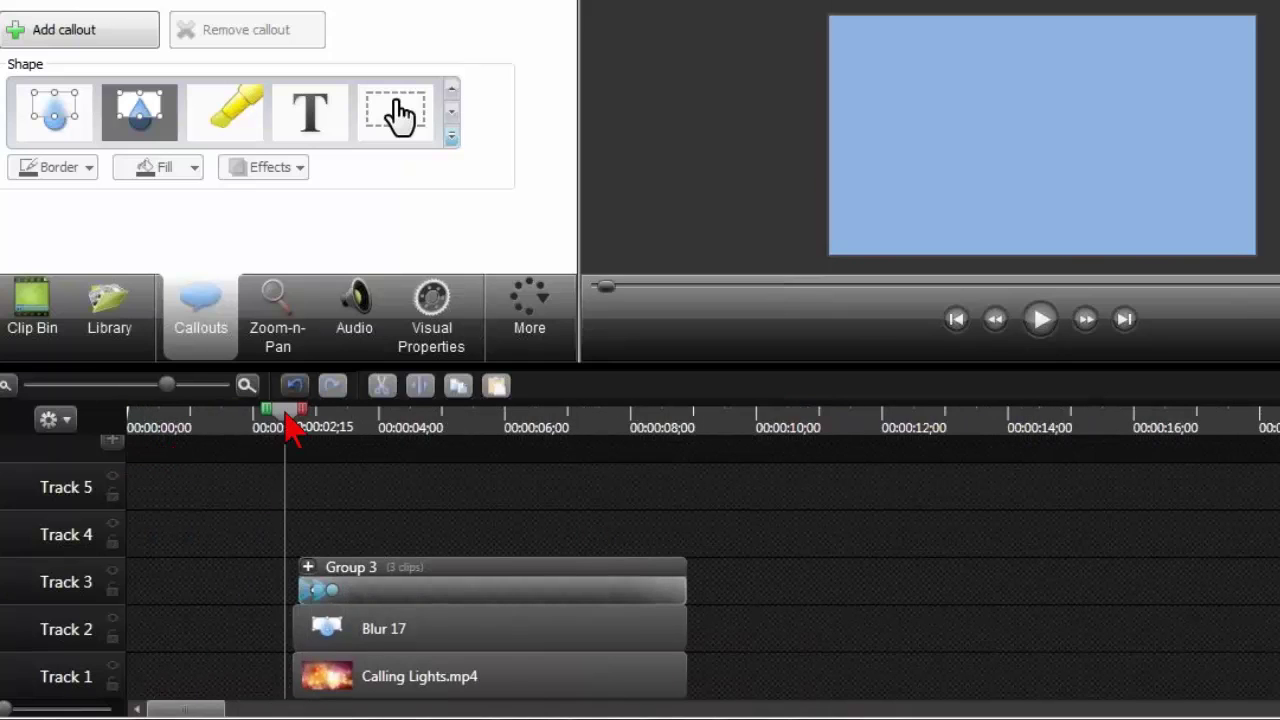
click(398, 588)
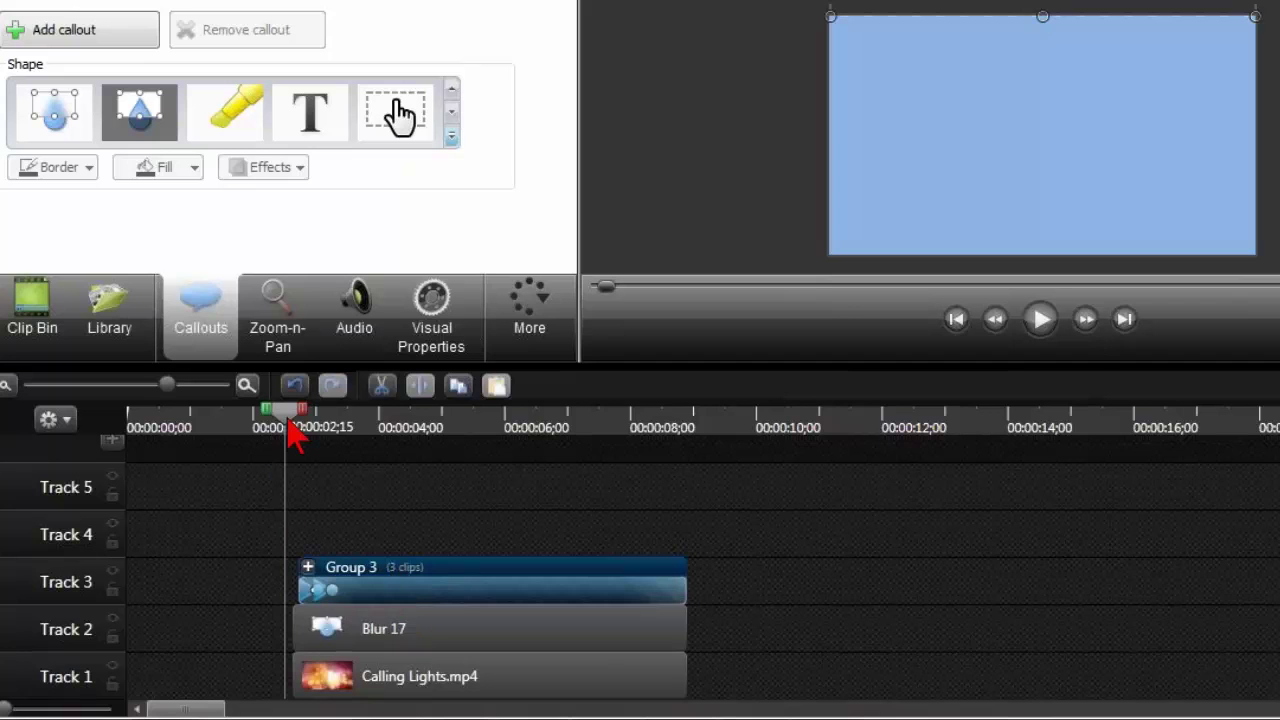
drag(289, 423, 517, 435)
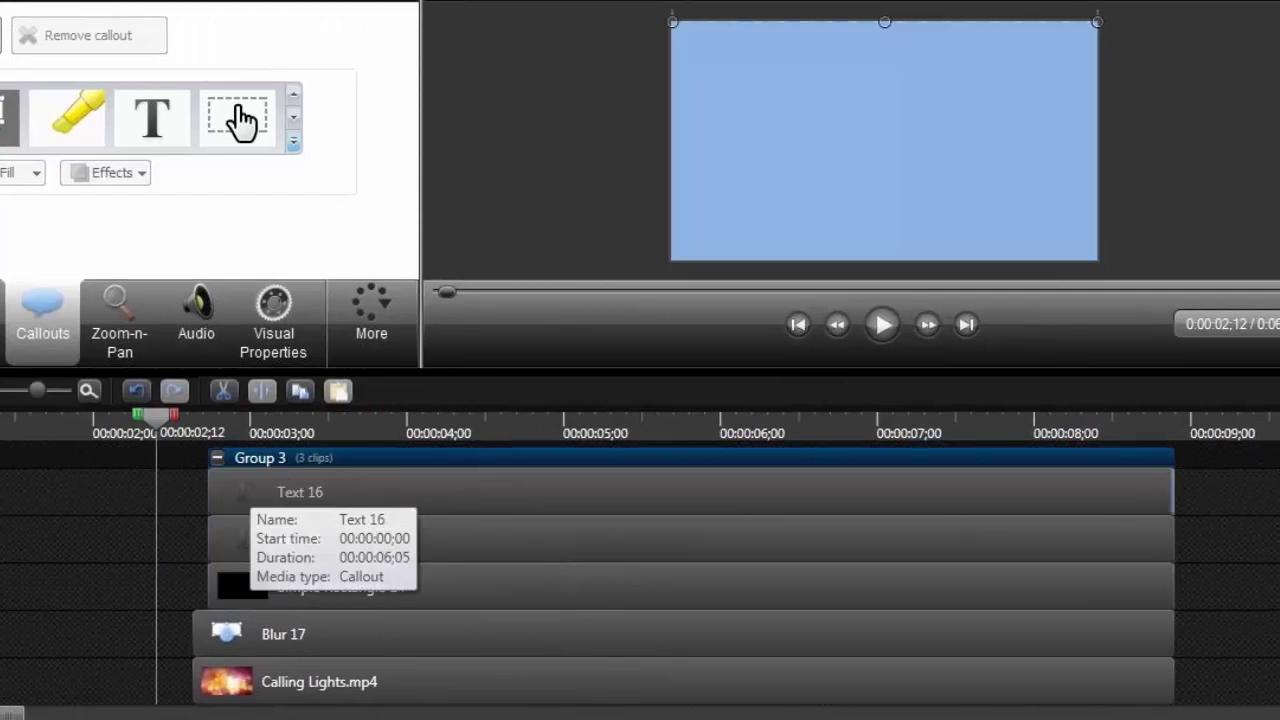
- Try ending Text 16 earlier than the other clips in Group 3, then restore its full length and collapse the group
click(1150, 490)
drag(1156, 489, 1101, 490)
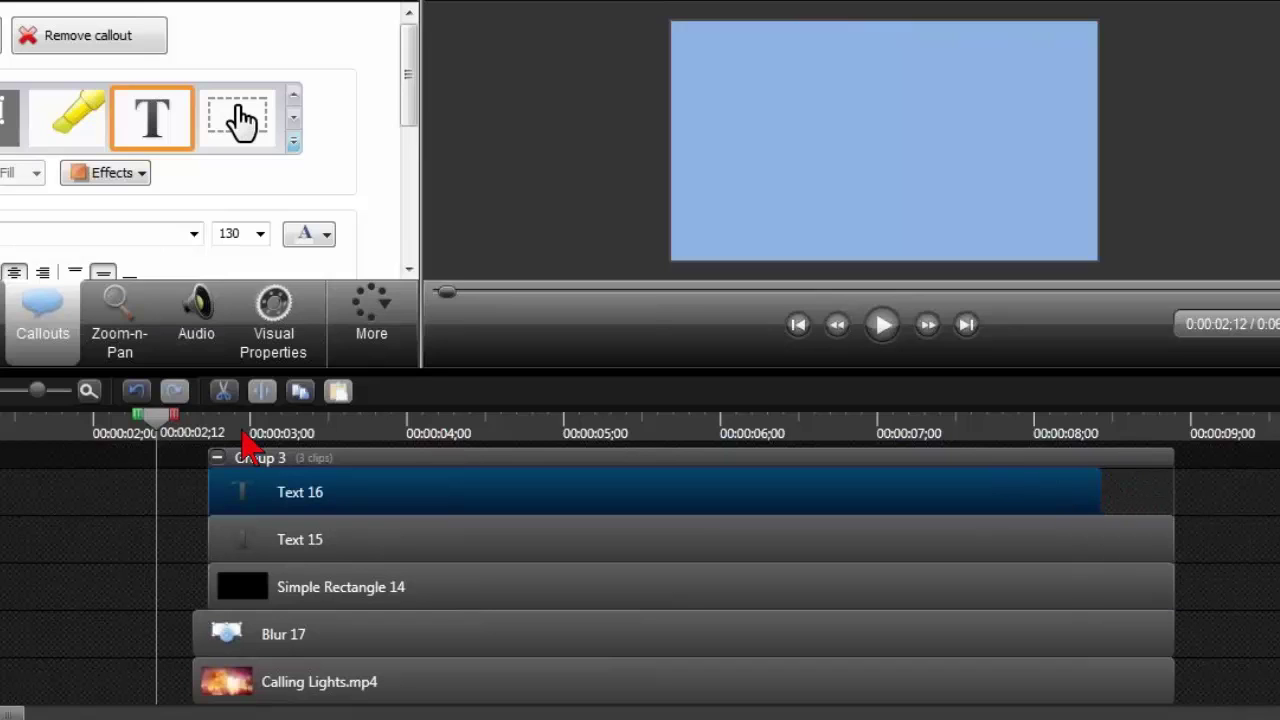
key(ctrl+z)
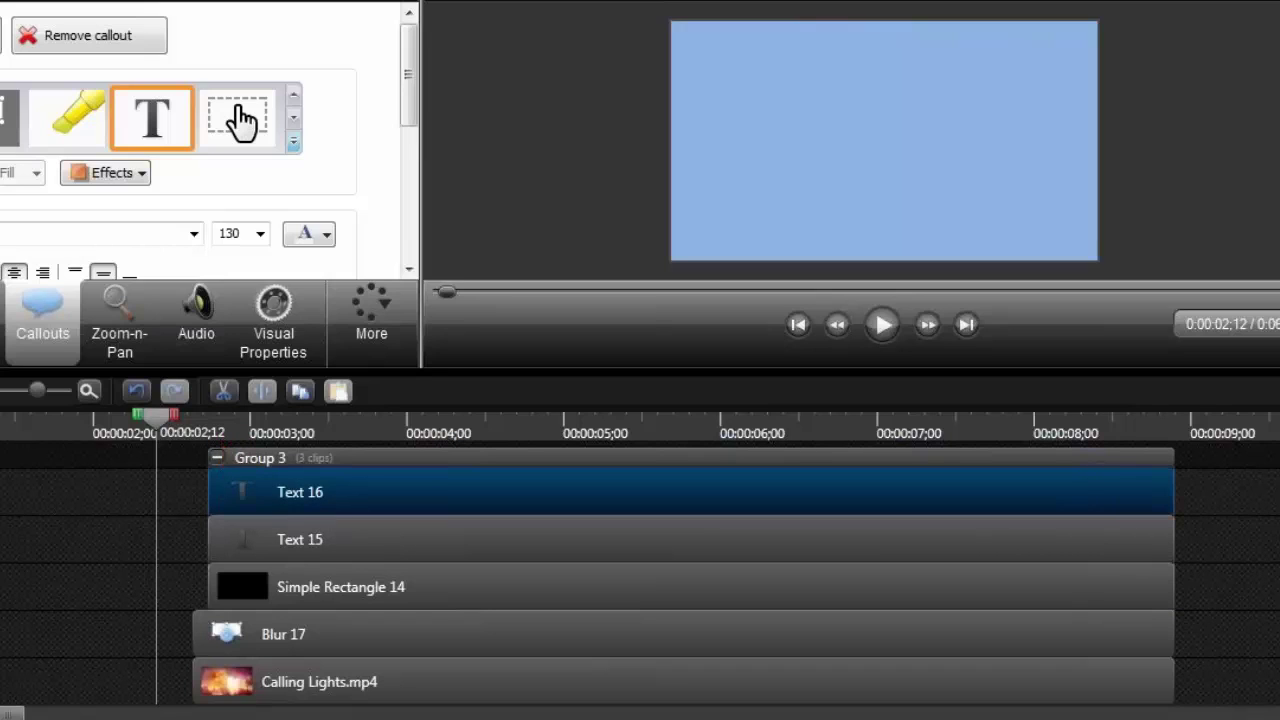
drag(1172, 492, 1062, 492)
mouse_move(1170, 550)
mouse_down()
mouse_move(1078, 548)
mouse_move(1176, 548)
mouse_up()
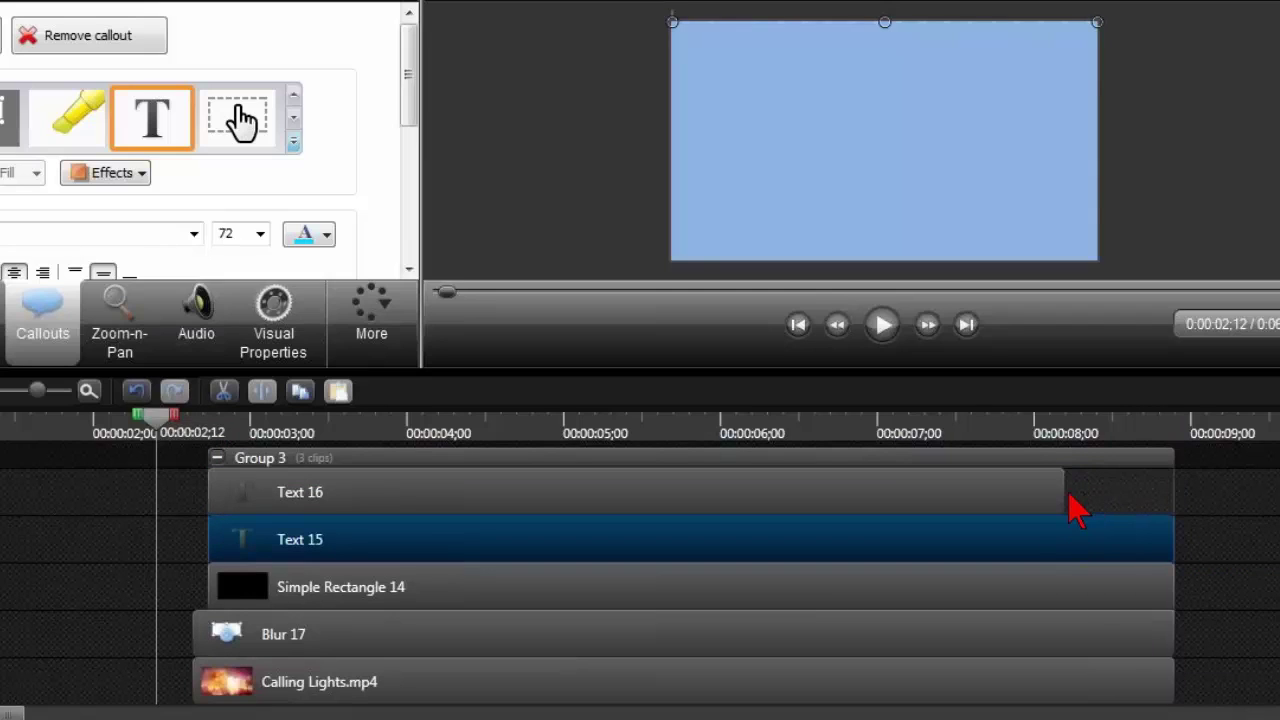
drag(1066, 494, 1174, 492)
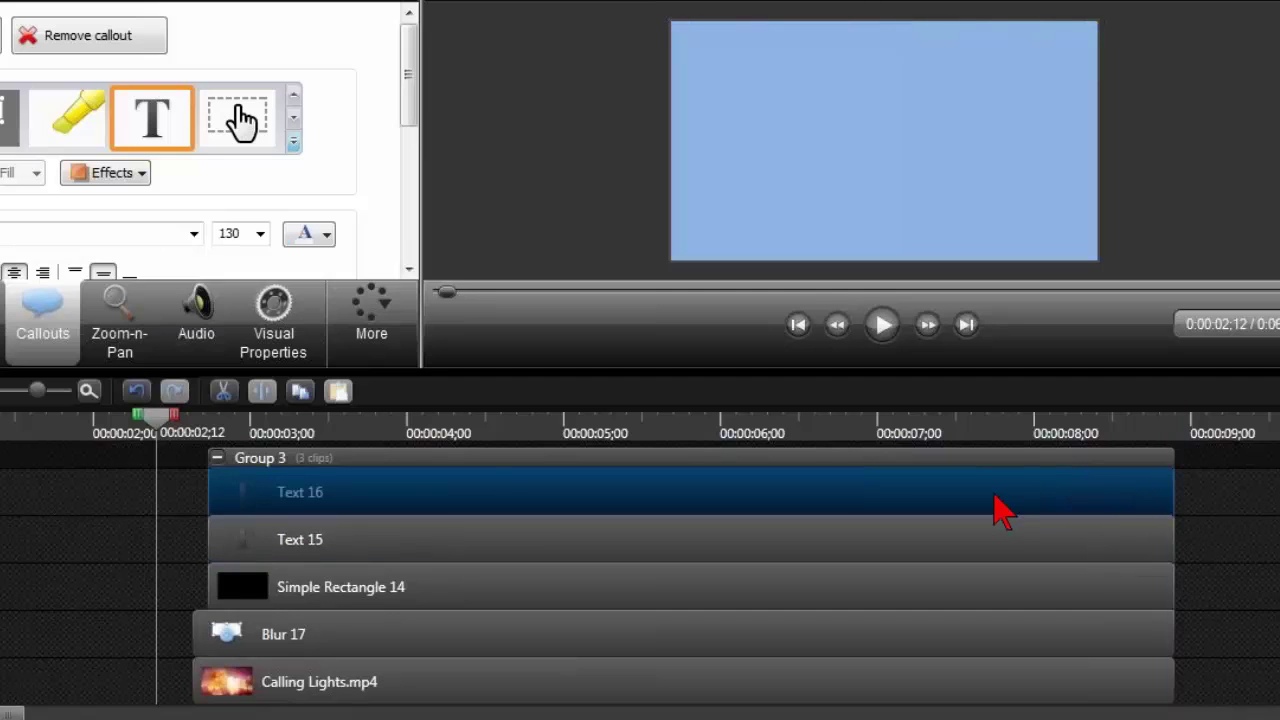
click(216, 458)
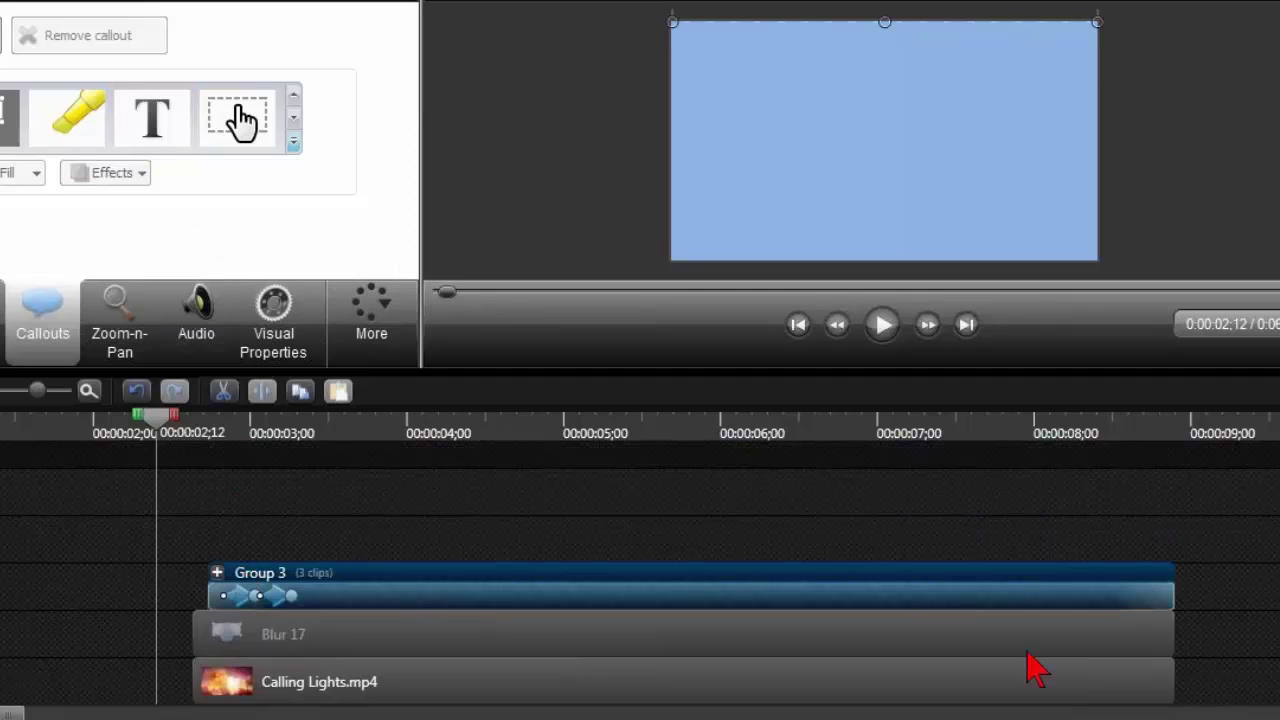
mouse_move(1173, 570)
mouse_down()
mouse_move(886, 560)
mouse_move(1040, 566)
mouse_move(1057, 583)
mouse_move(1172, 592)
mouse_up()
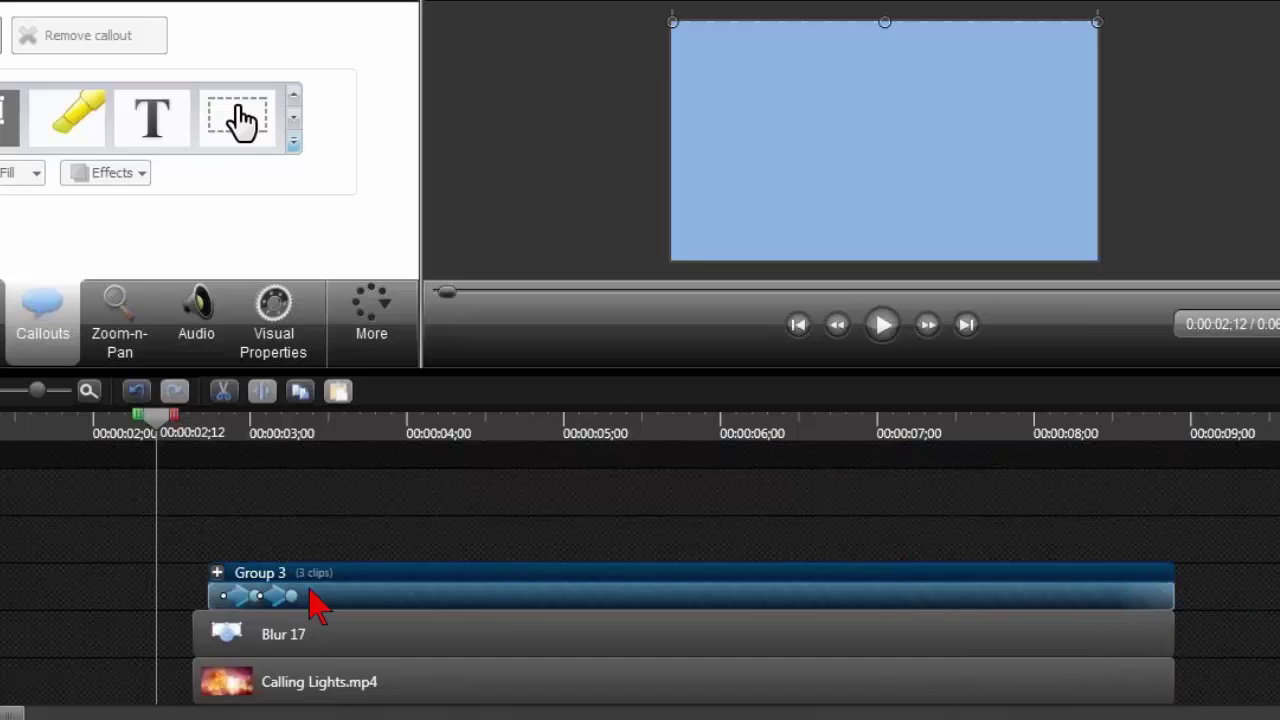
- Examine the text settings of Text 16 and Text 15 inside Group 3 at 0:00:03;21, then collapse the group
click(217, 574)
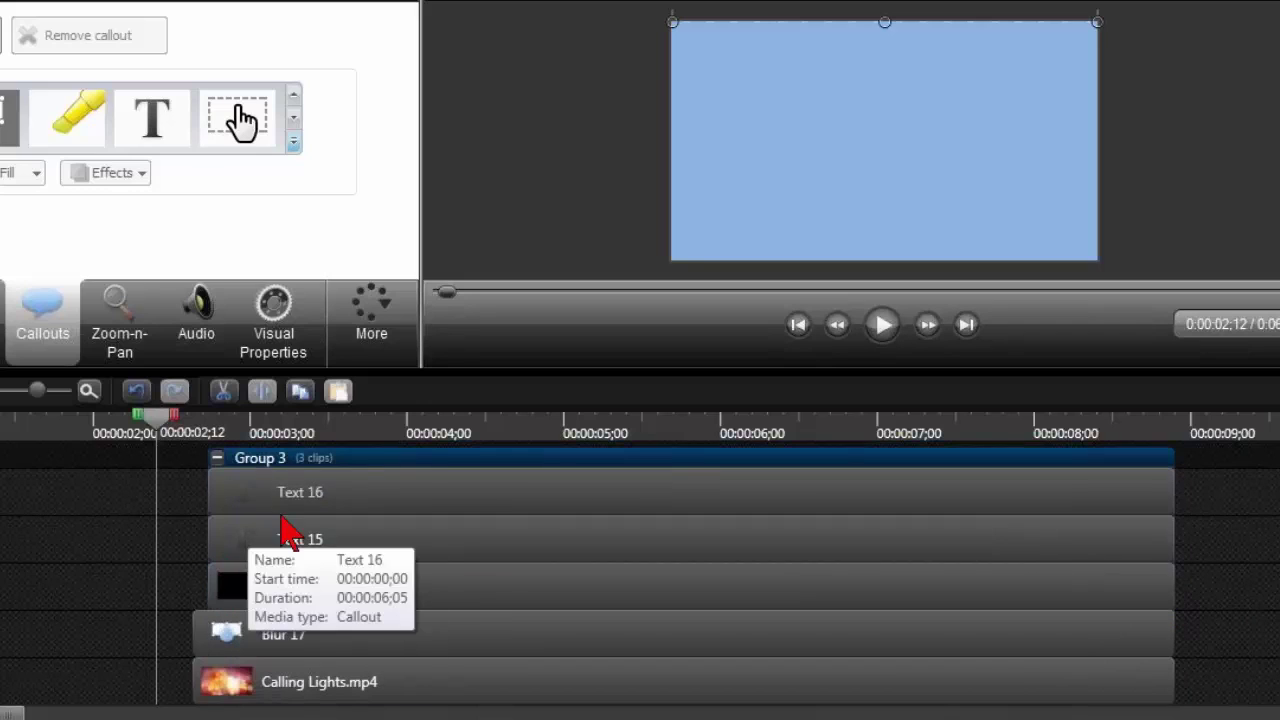
click(330, 505)
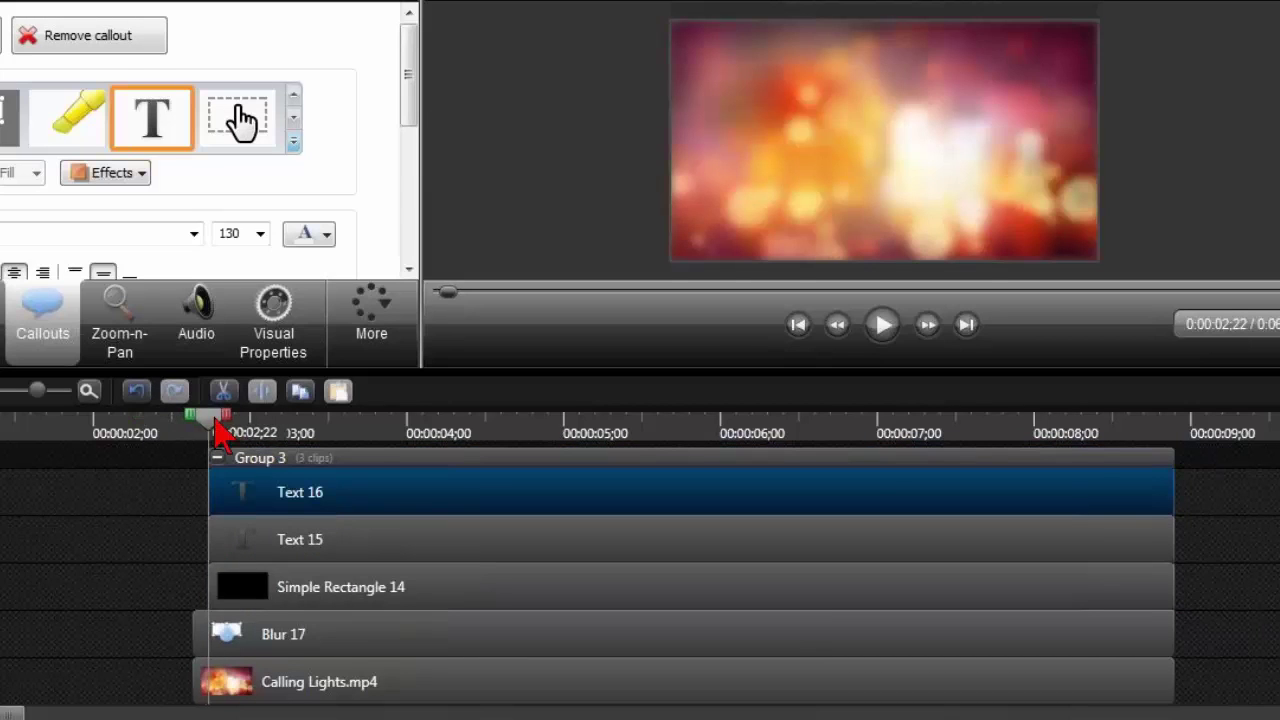
drag(214, 422, 365, 426)
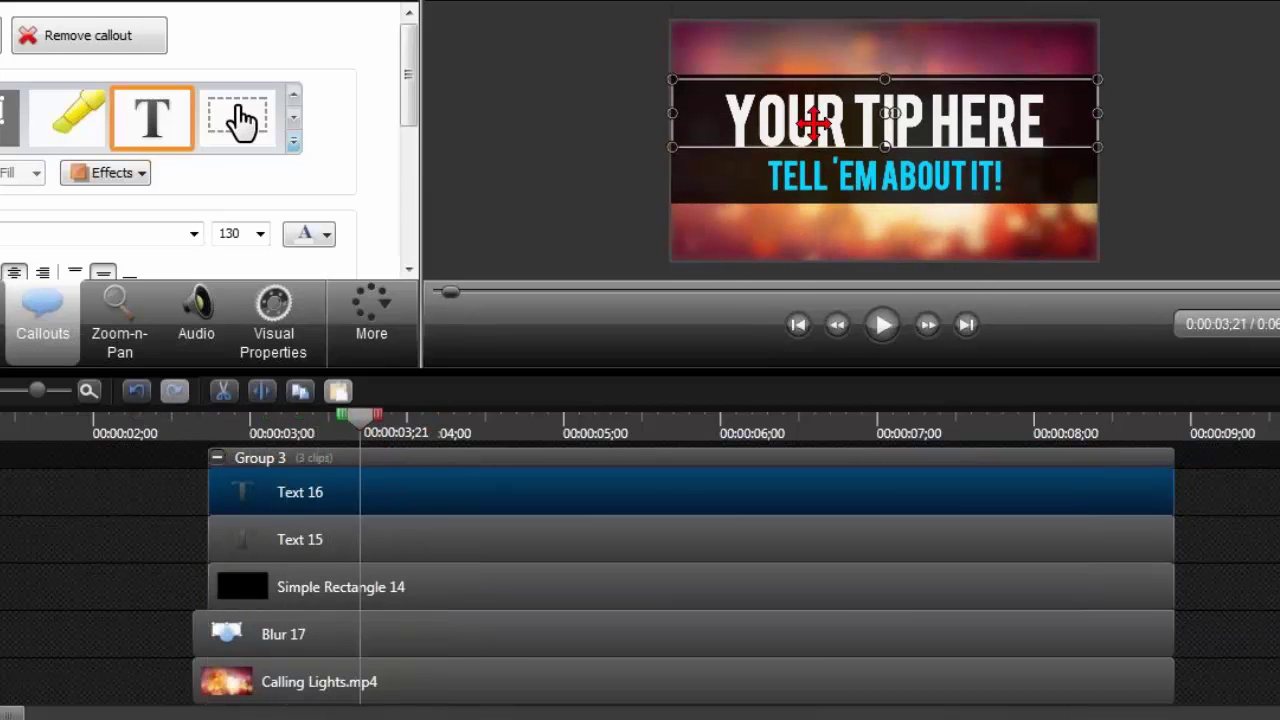
drag(420, 115, 417, 194)
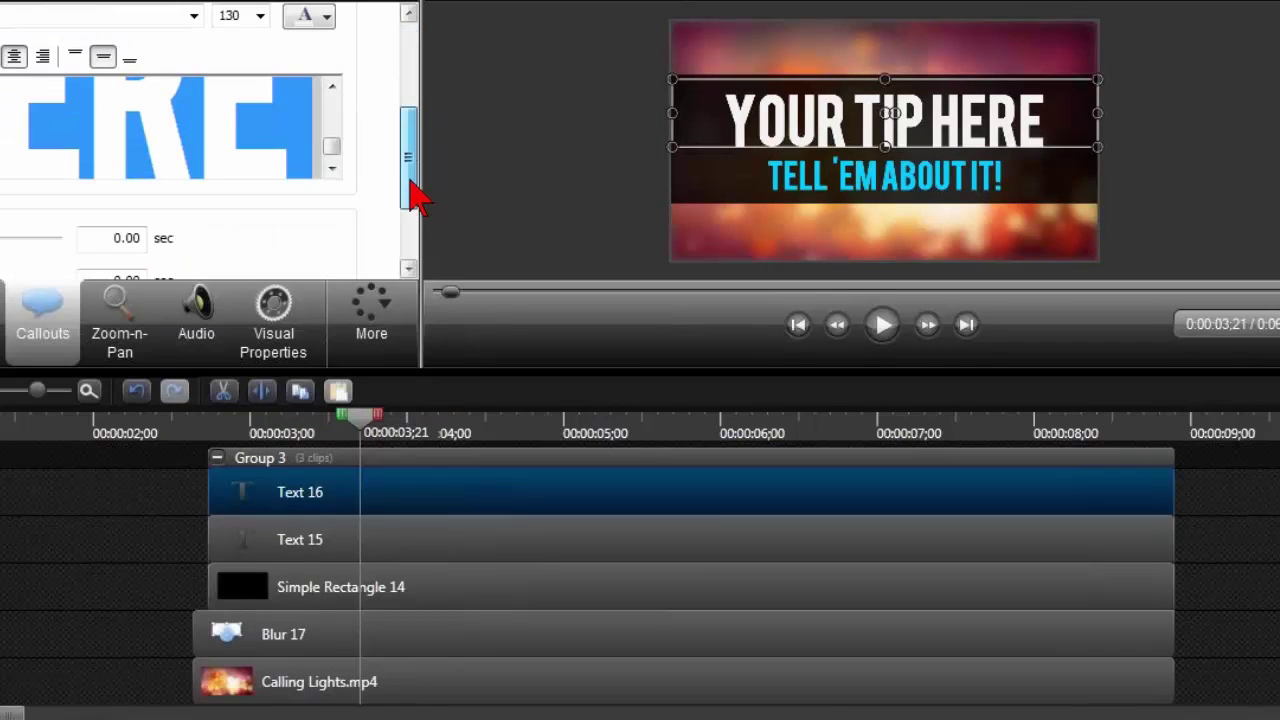
click(223, 157)
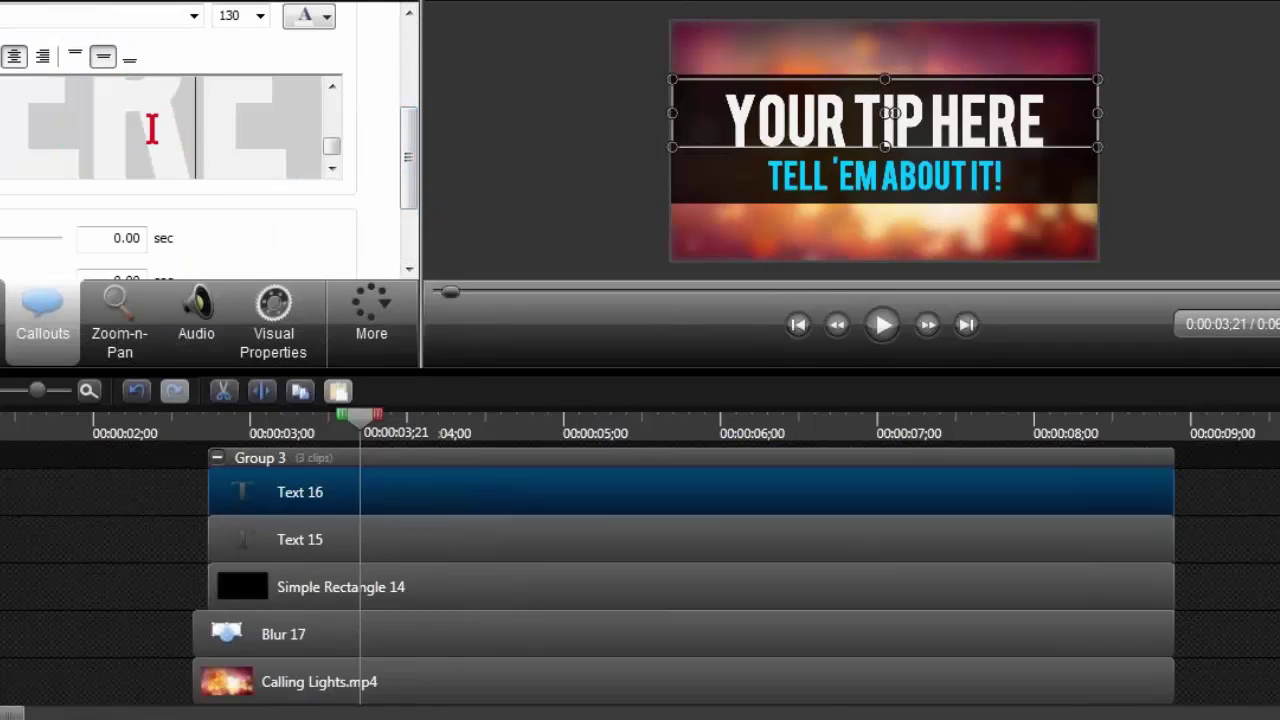
click(362, 540)
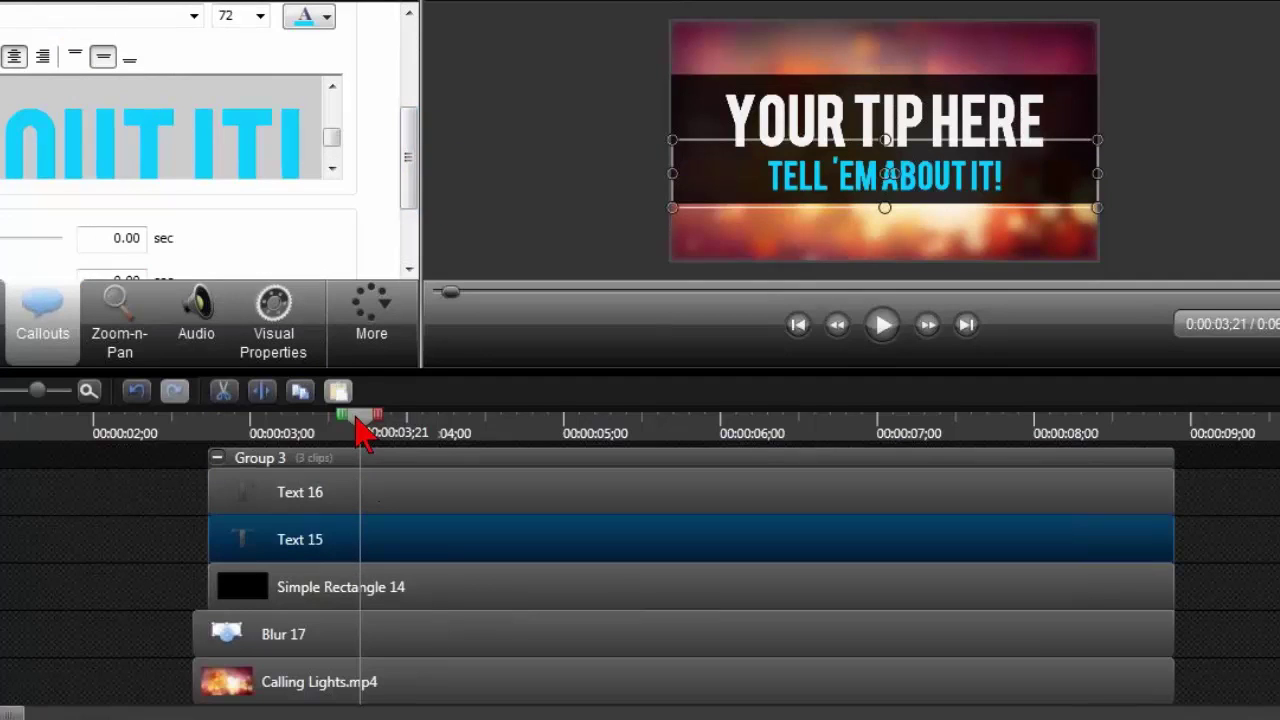
click(216, 457)
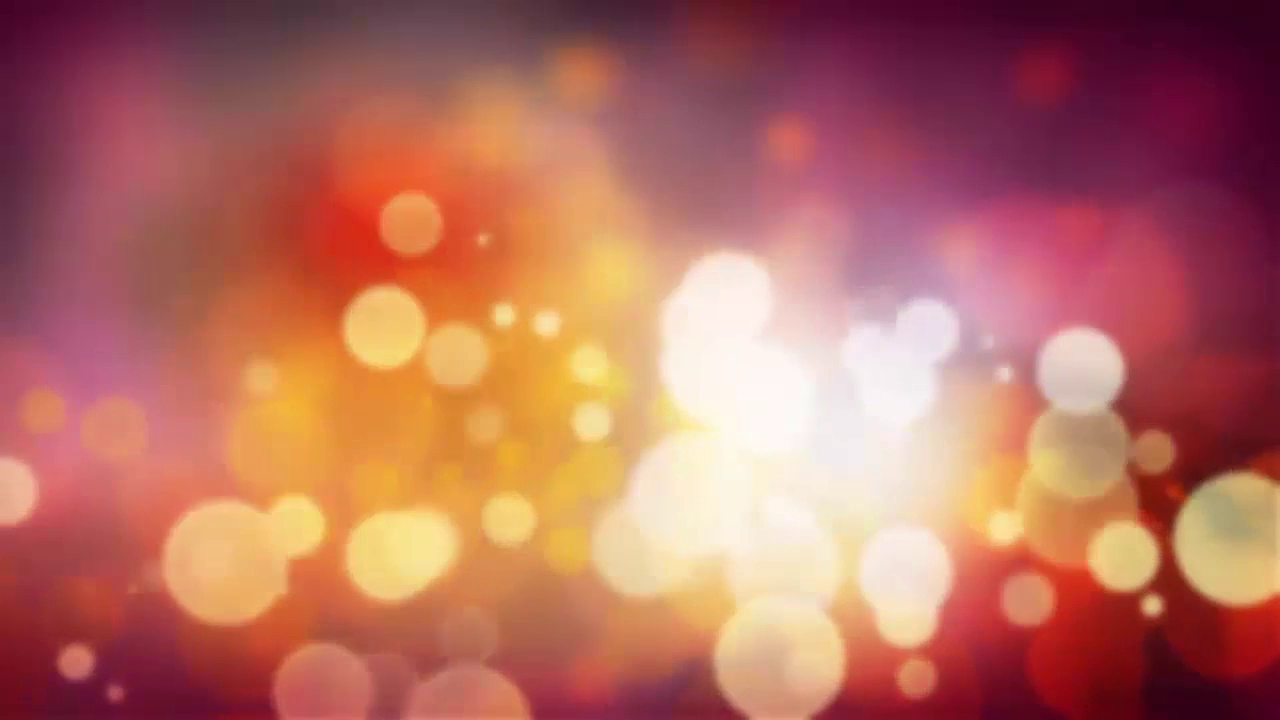